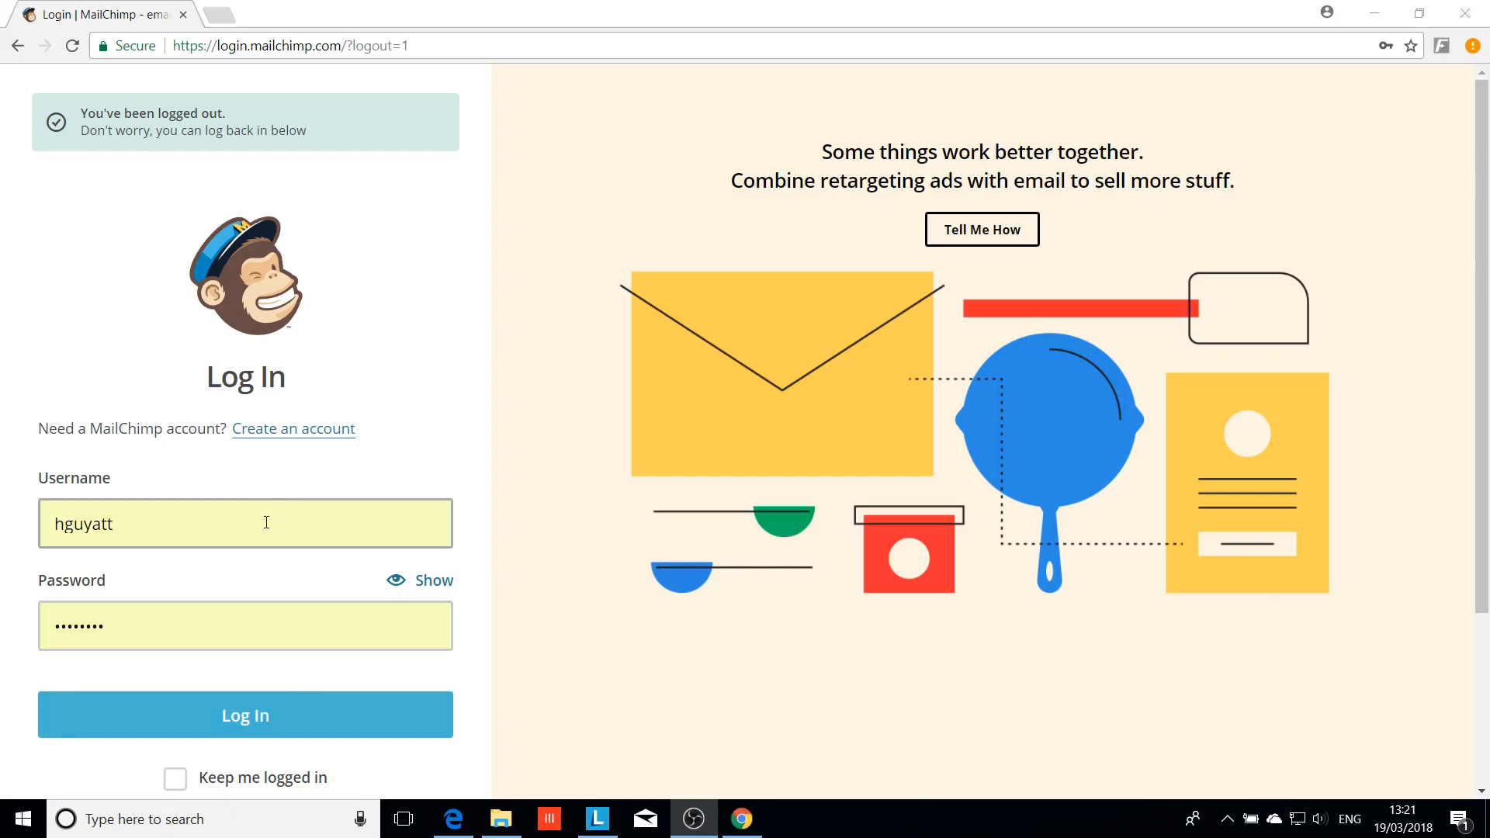
Log in and go to the Lists overview to begin creating a new list
click(253, 716)
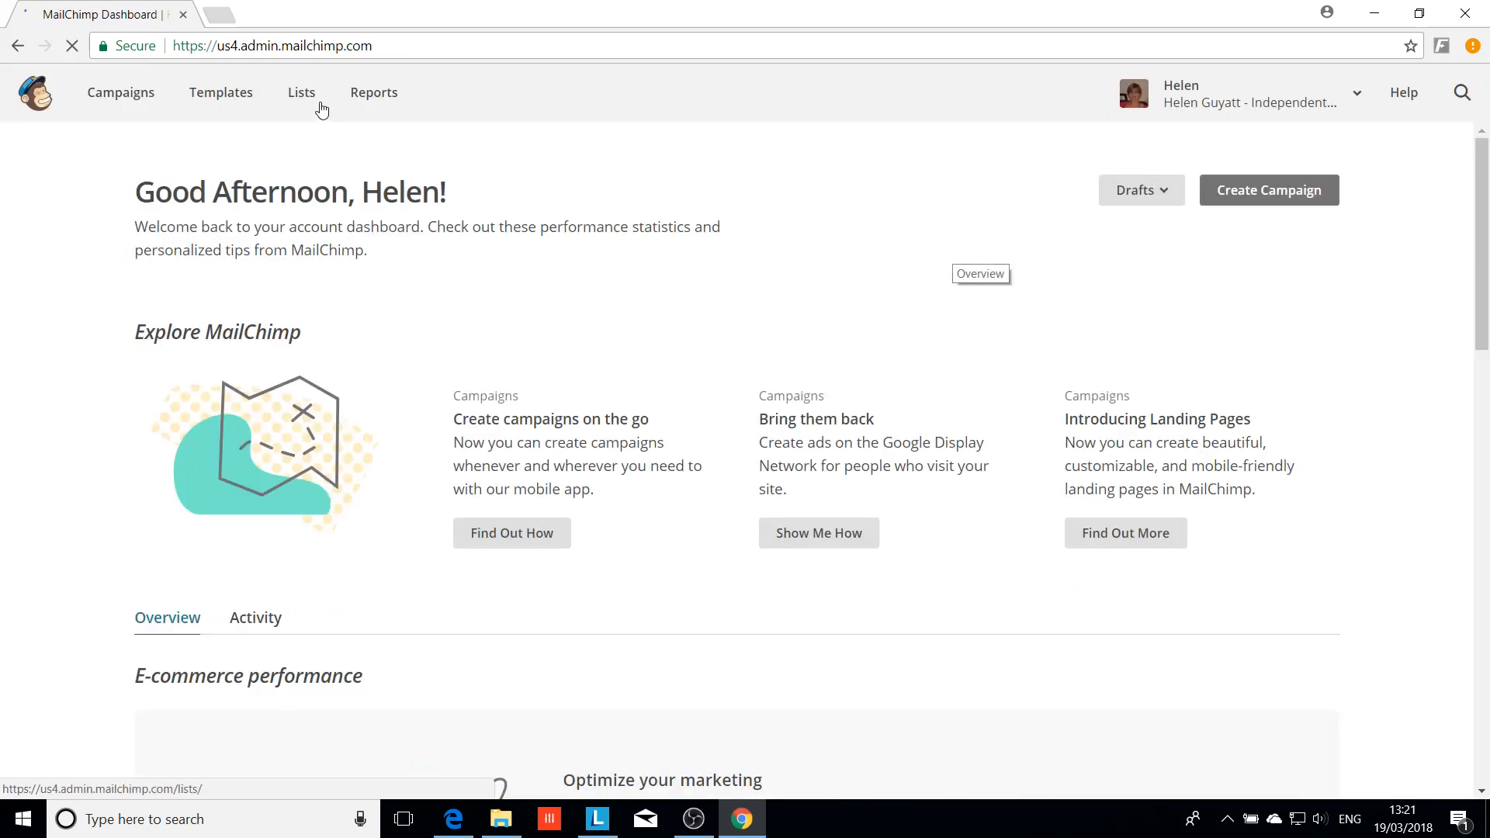
click(304, 94)
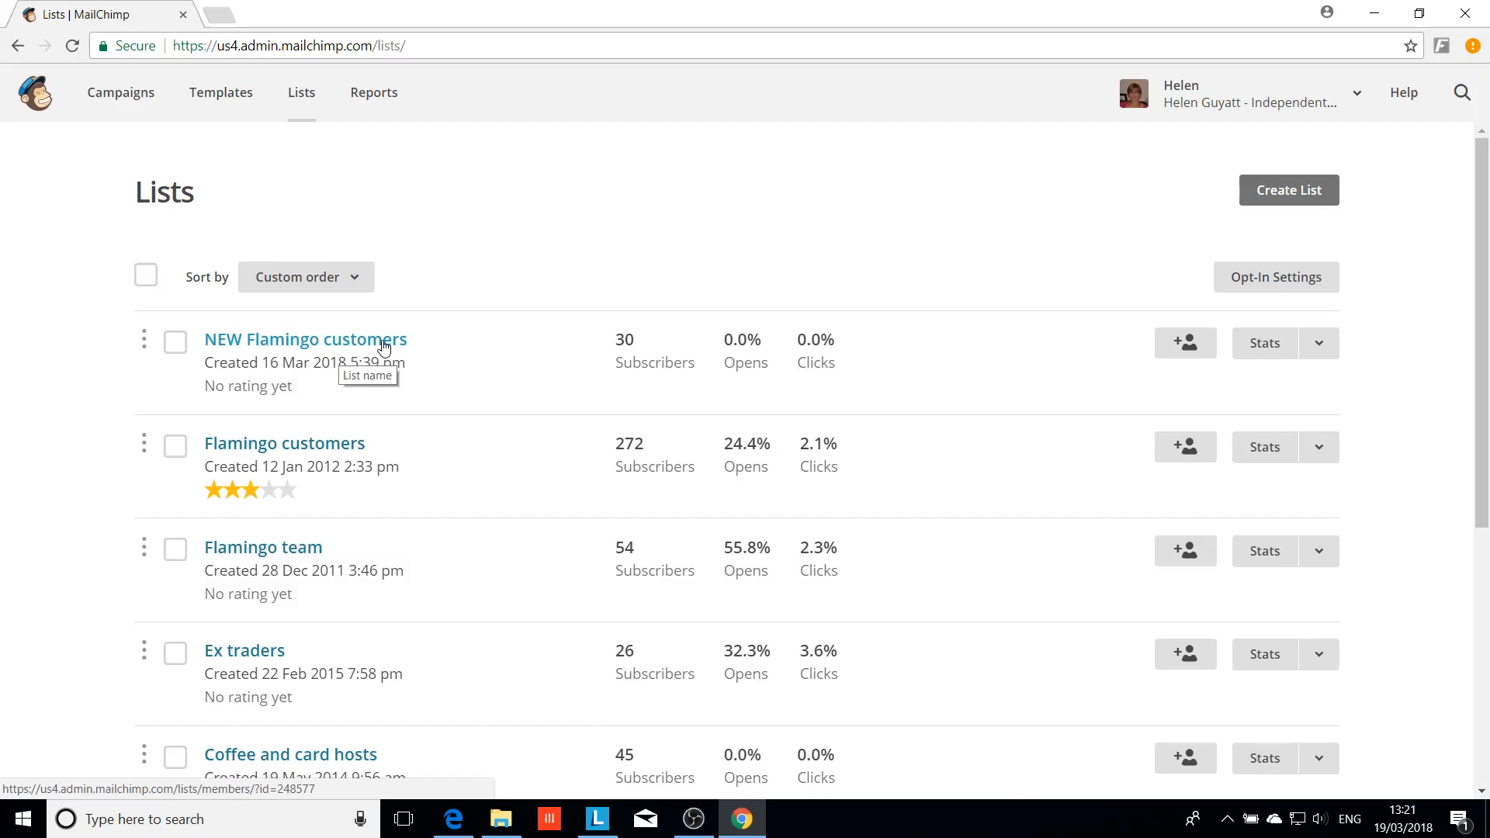
click(621, 354)
Start a brand new list named 'Flamingo customers Post May 2018'
click(1281, 195)
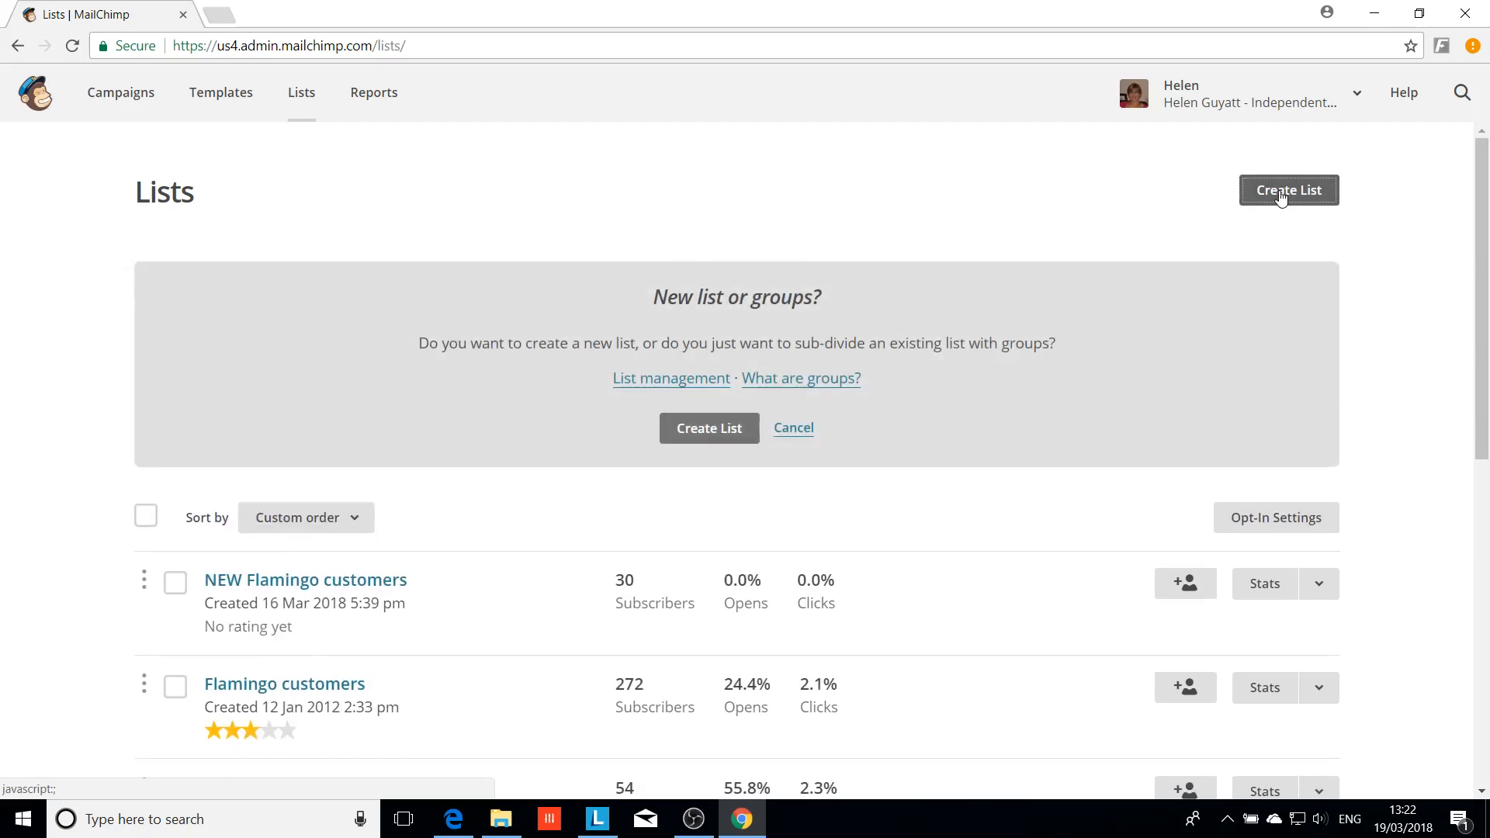
click(704, 432)
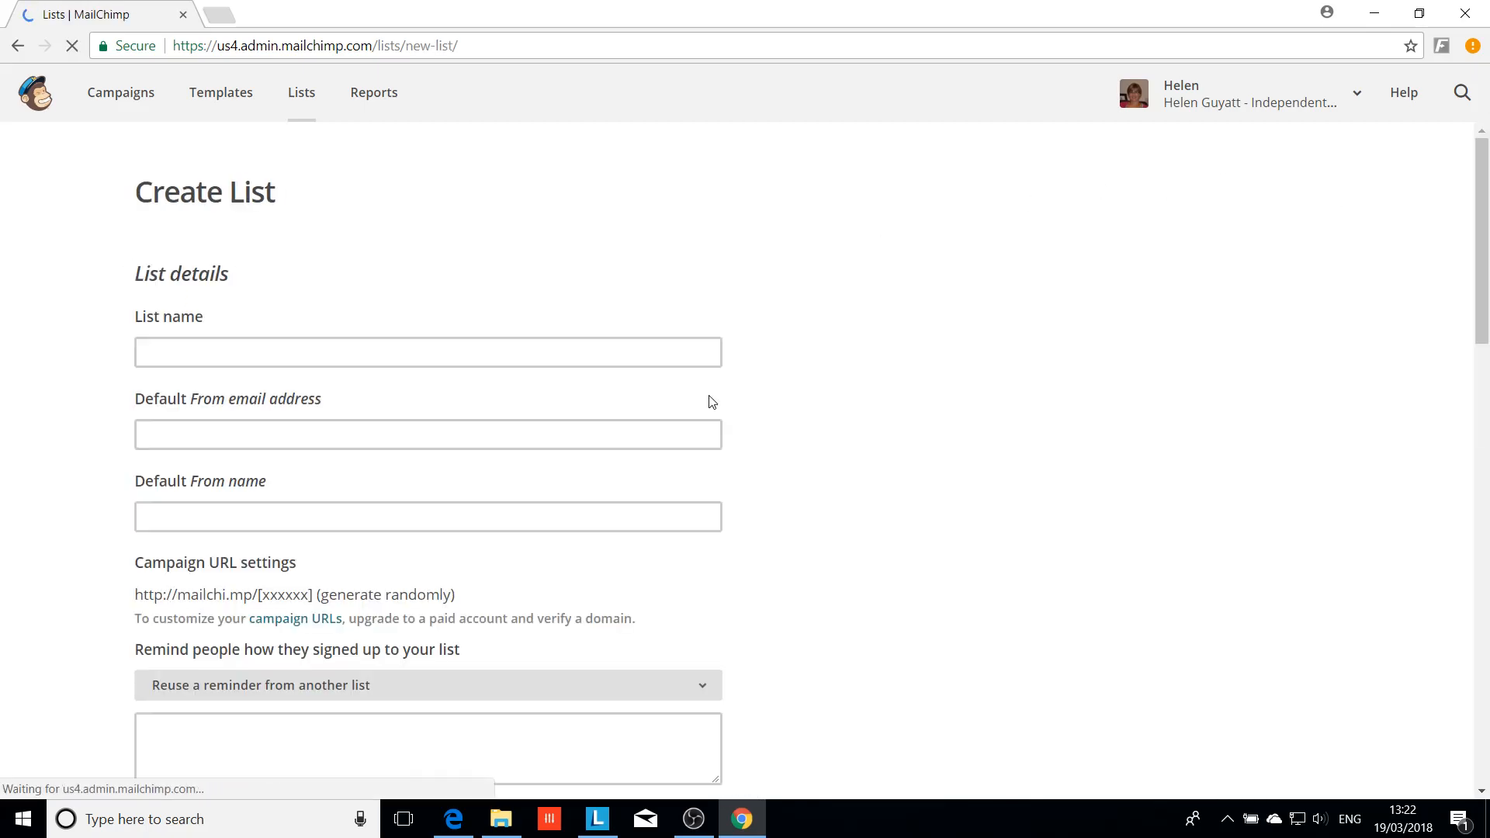
click(253, 347)
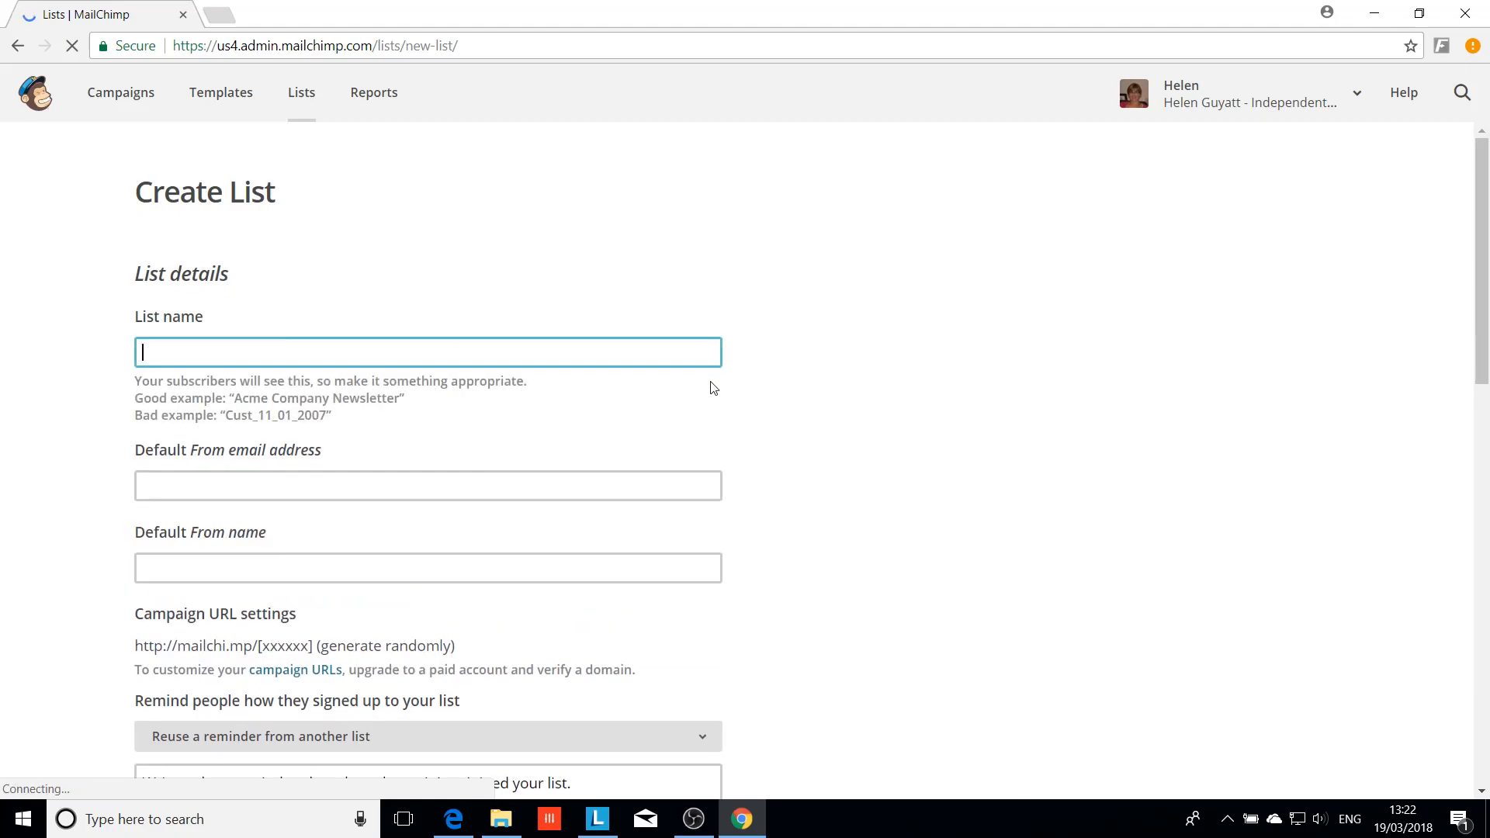
text(Flamingo customers P)
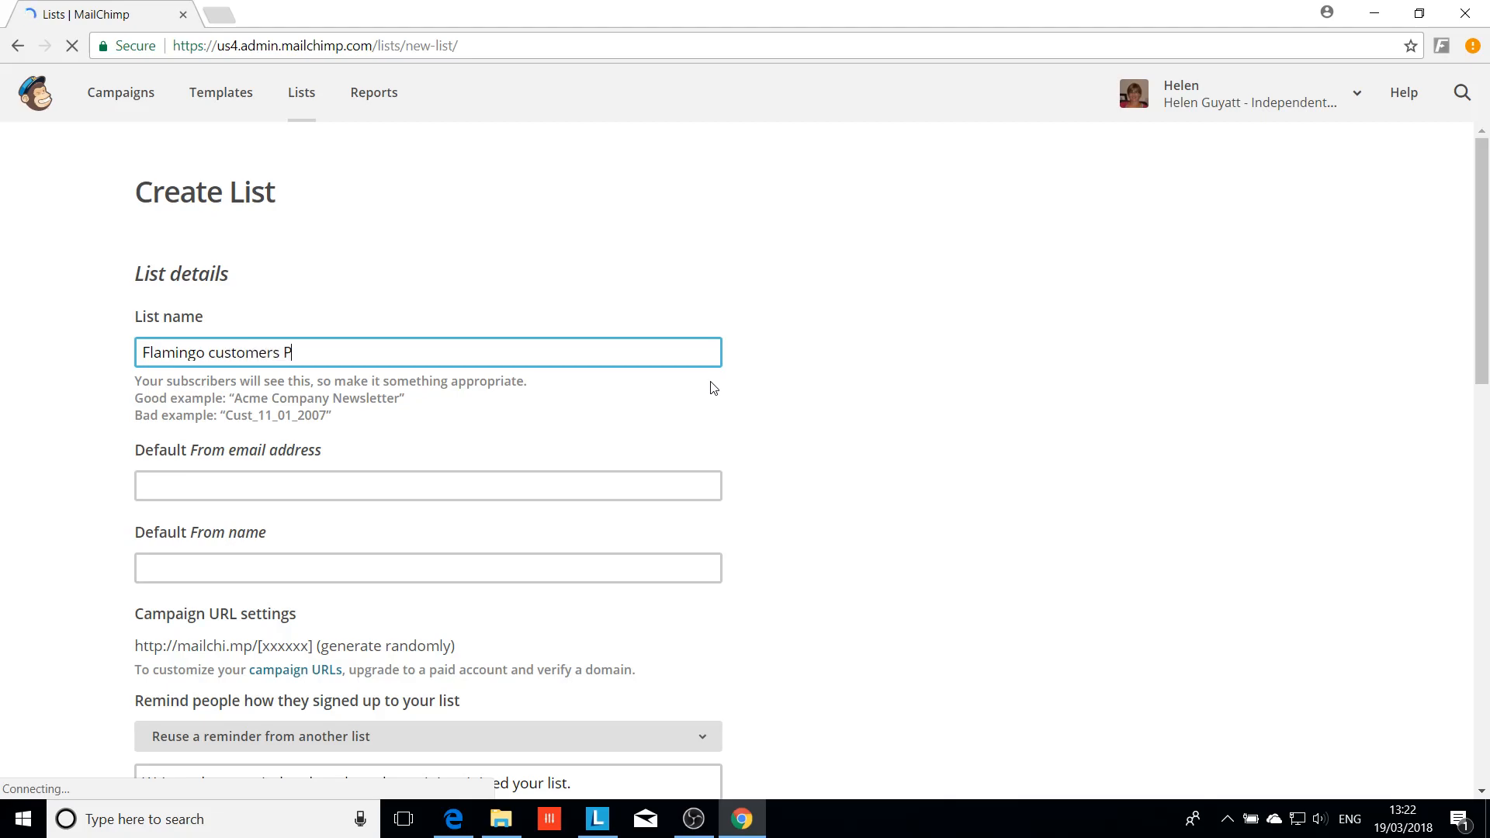
text(ost May 2018)
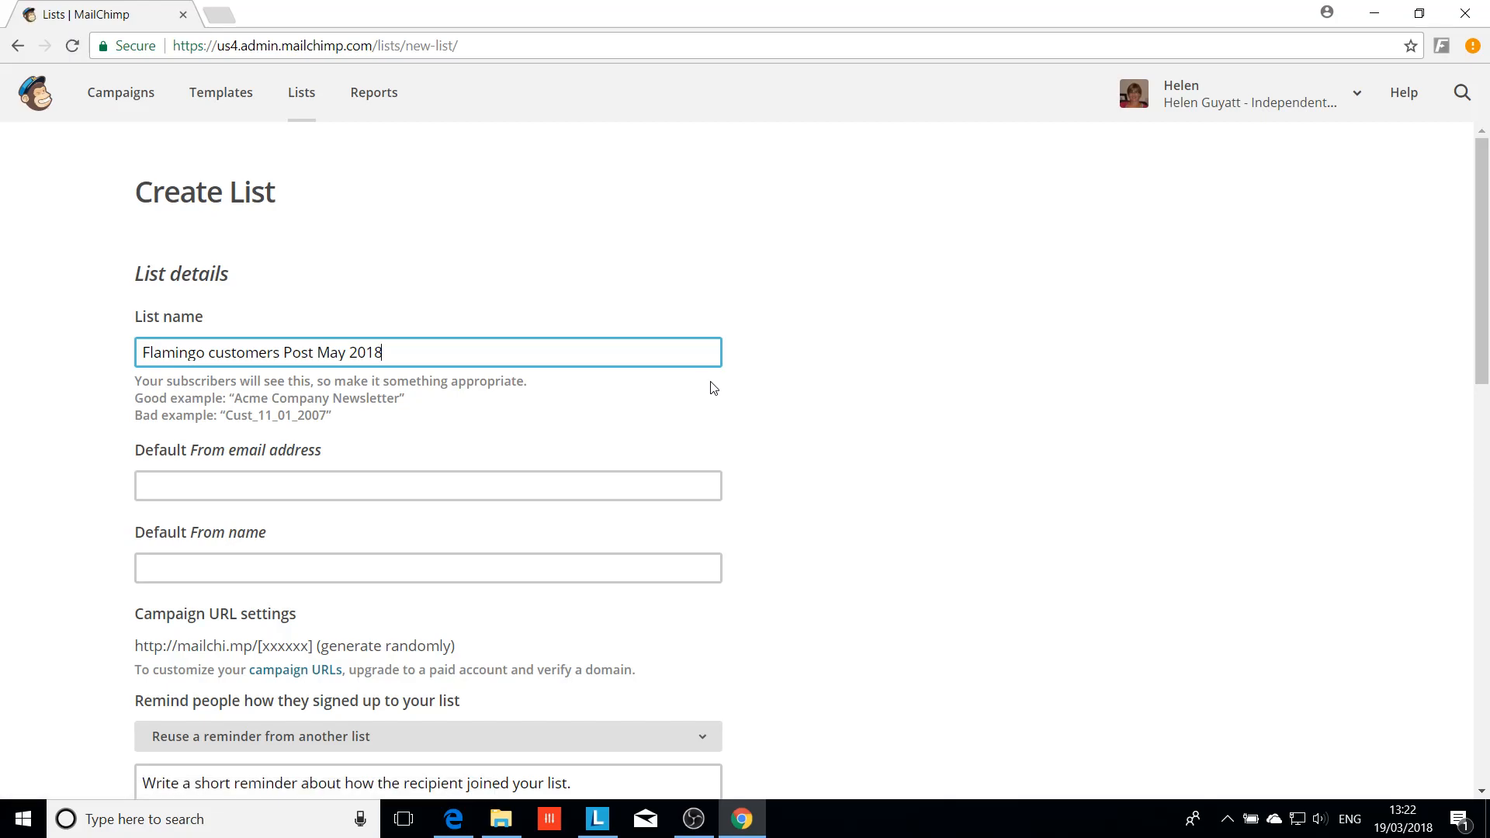
Enter the default sender e-mail, and the sender's name with title 'Executive Partner with Flamingo Paperie' as From name
click(388, 482)
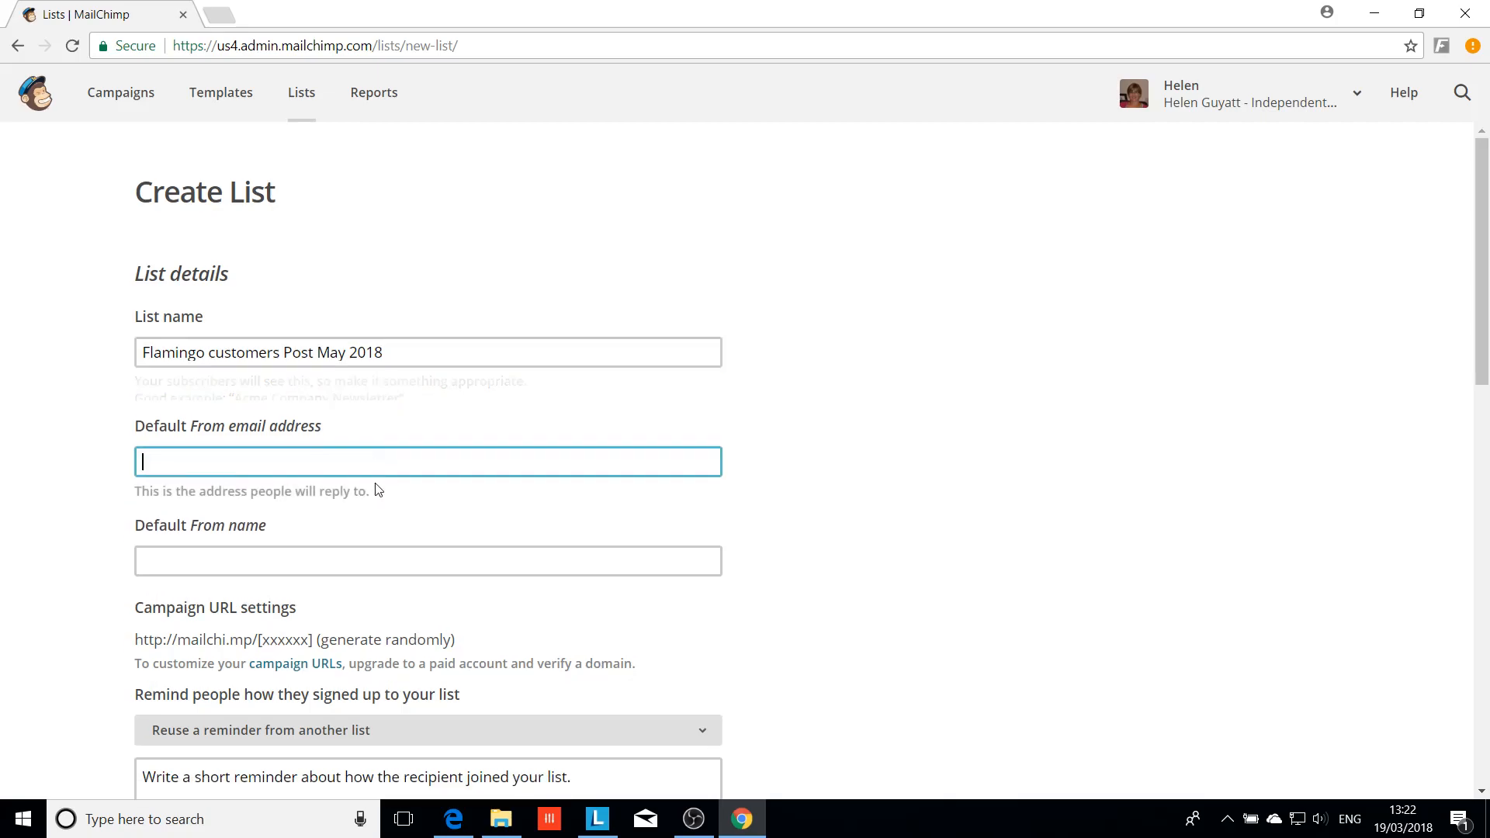
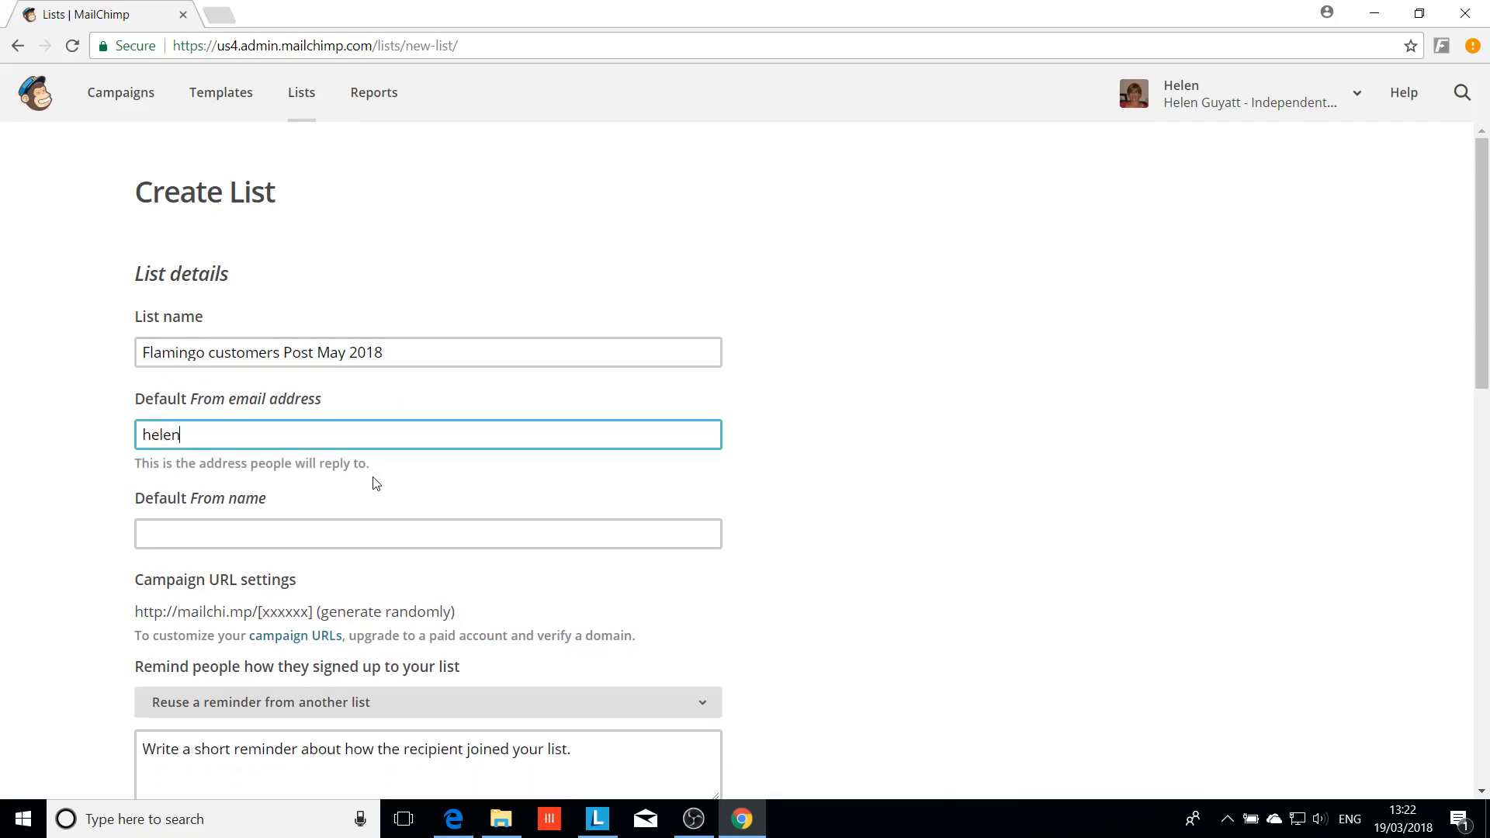
click(293, 536)
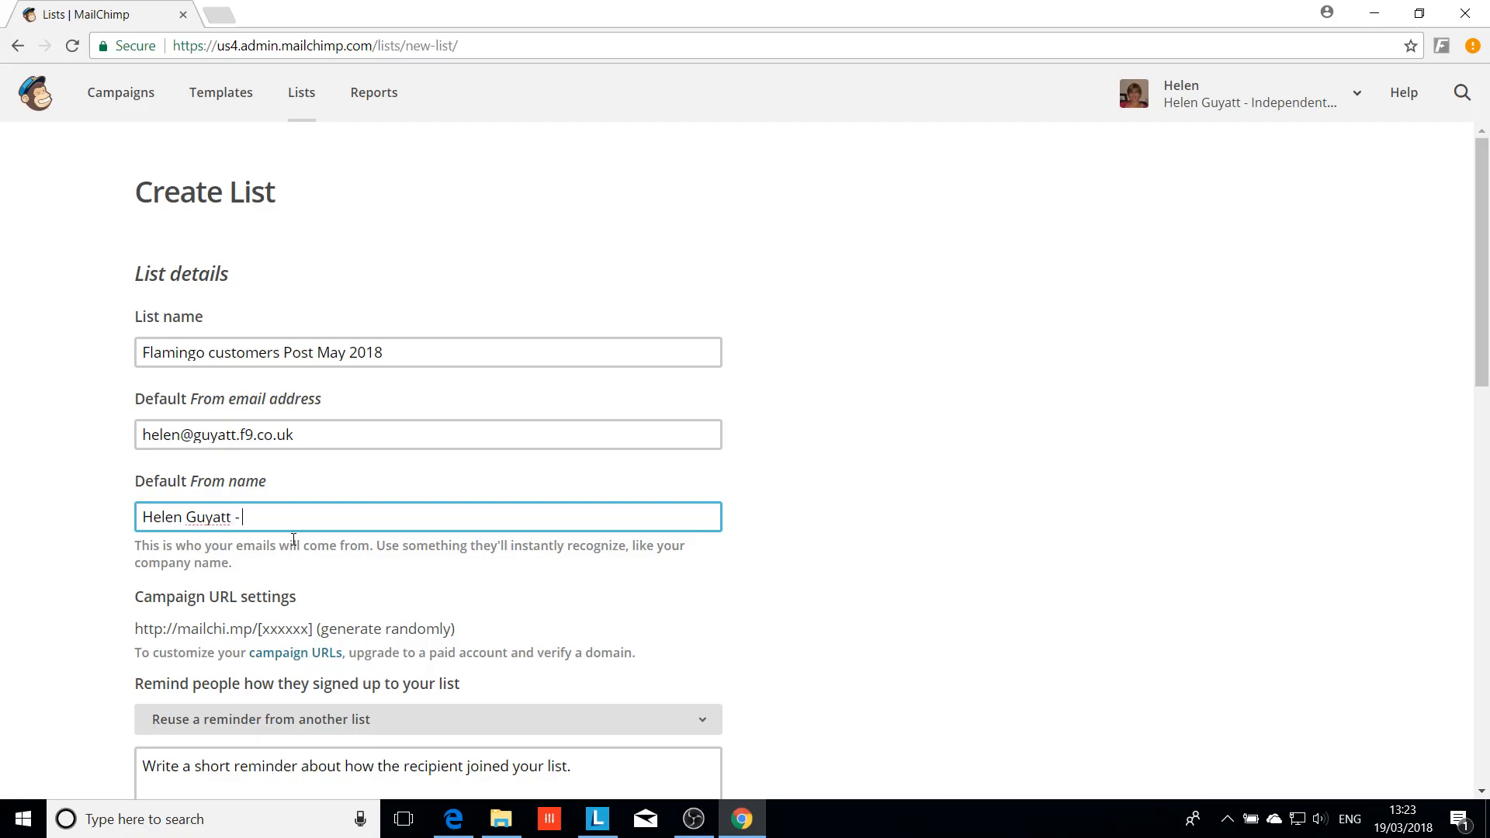
text(Executive Partner with Fla)
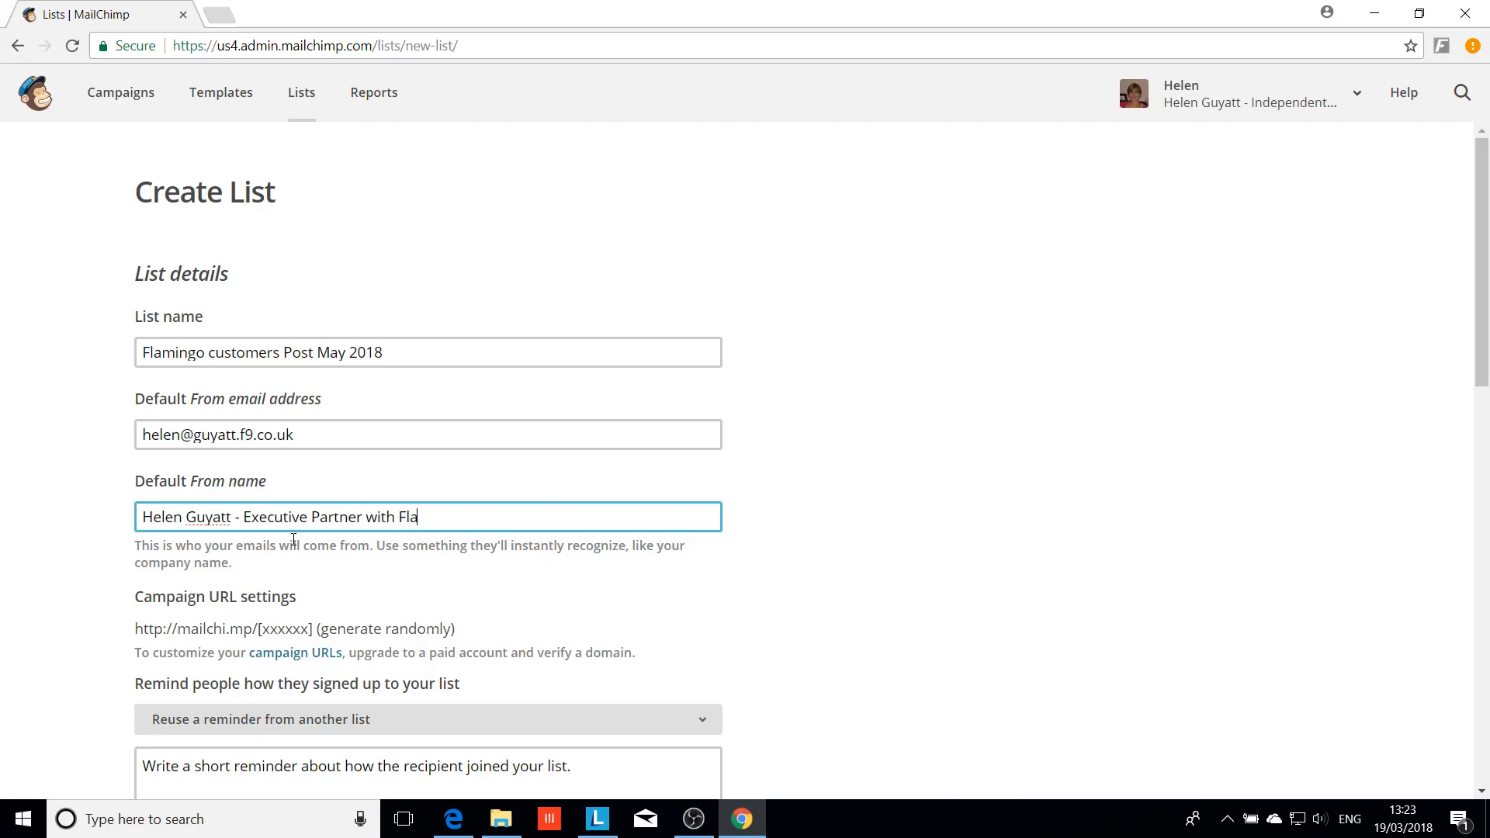
text(mingo Paperie)
scroll(465, 569, down, 5)
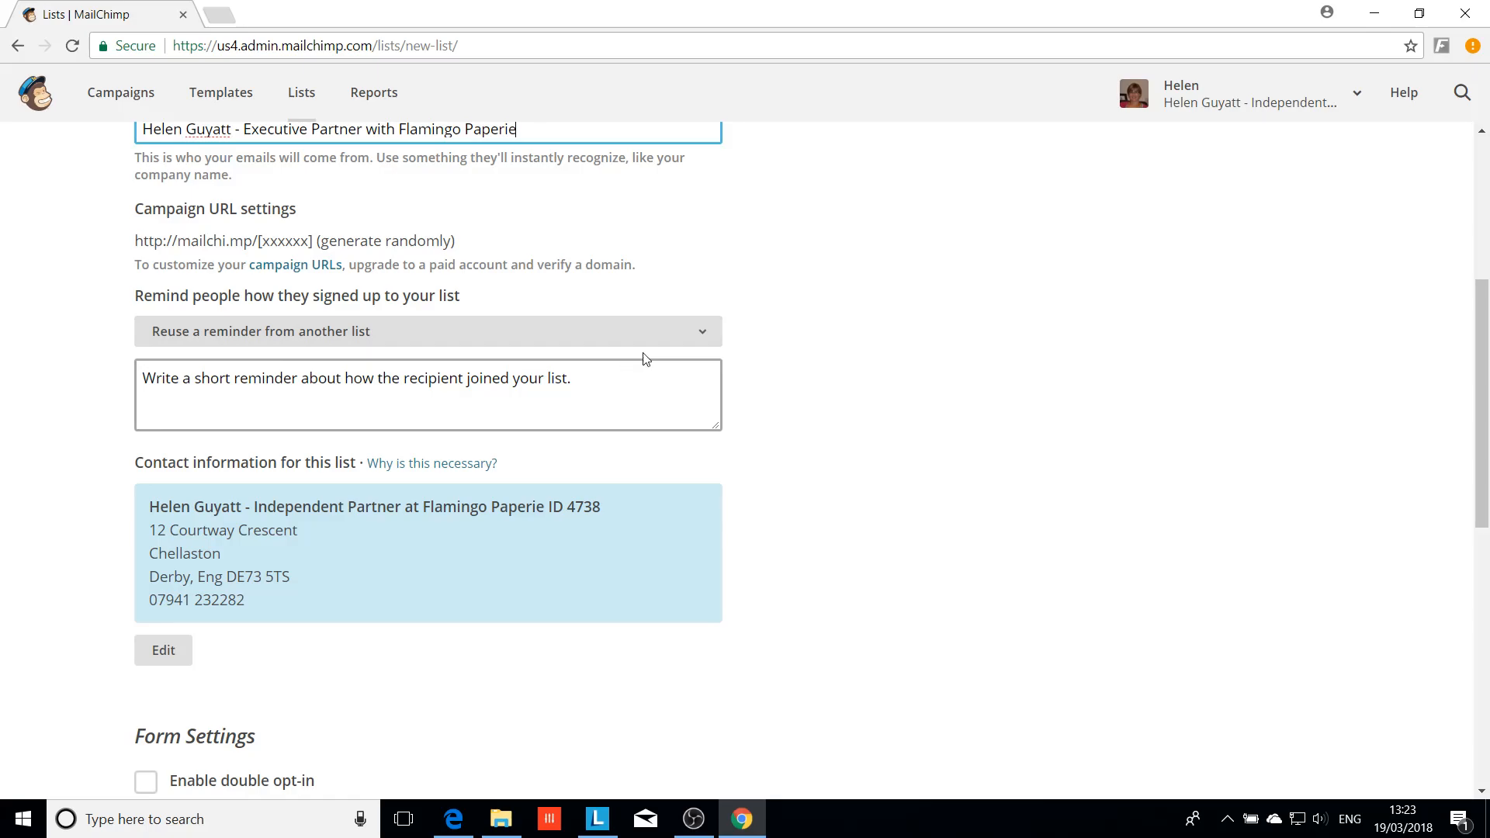
Reuse the signup reminder text from the Flamingo customers list
click(700, 331)
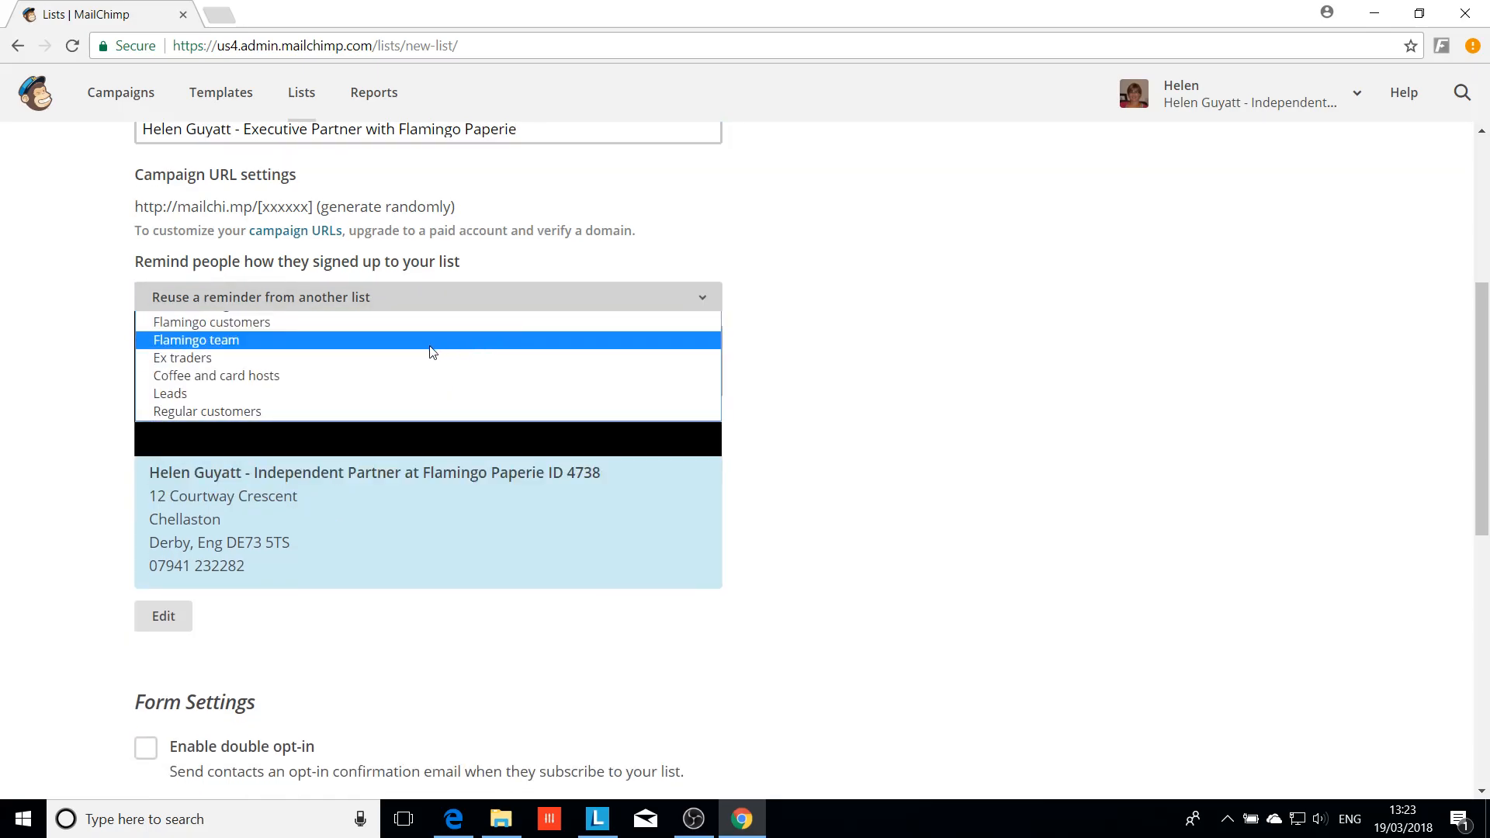
click(266, 330)
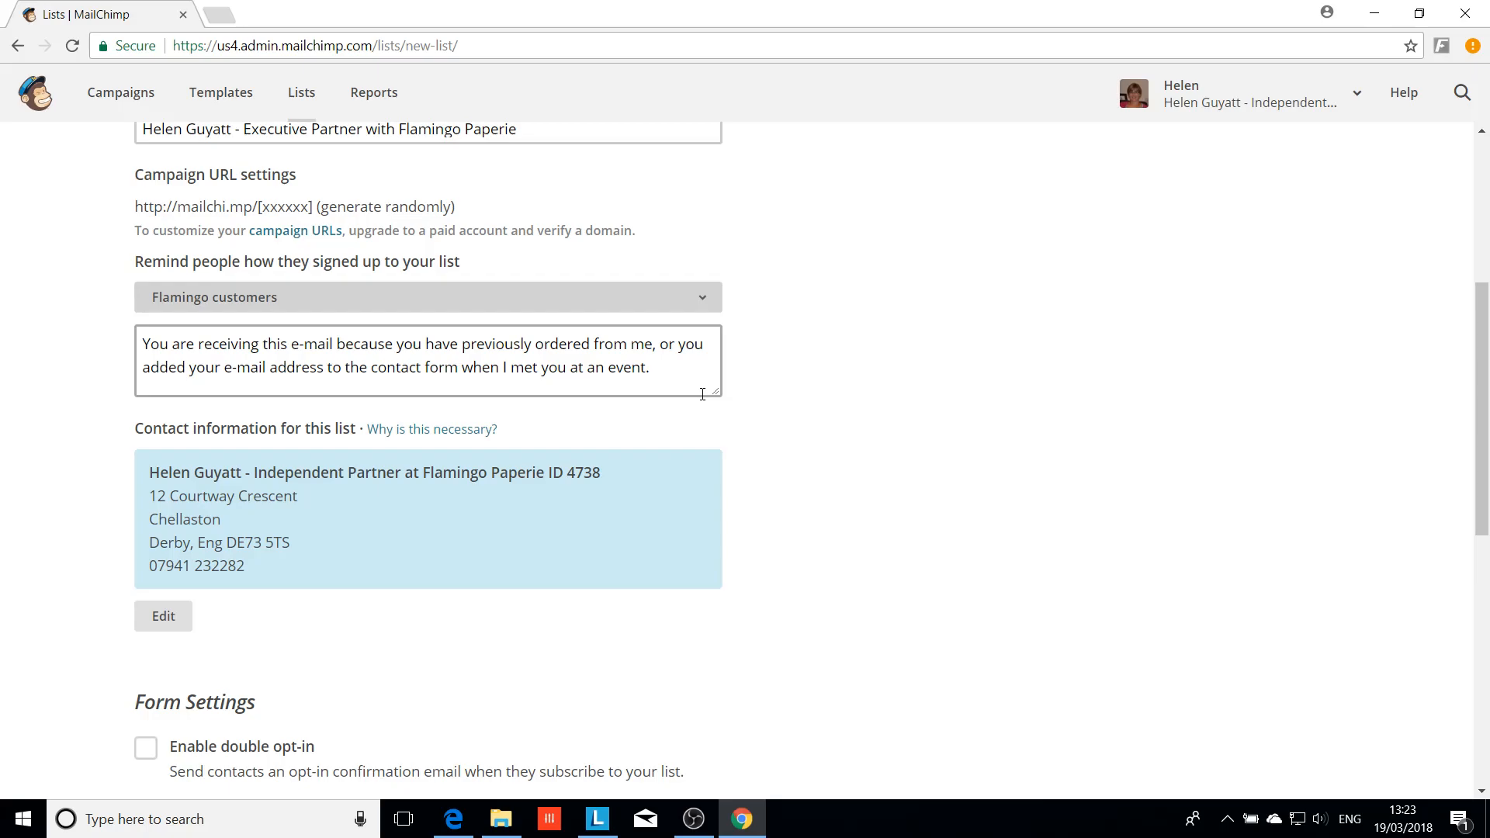
scroll(376, 648, down, 5)
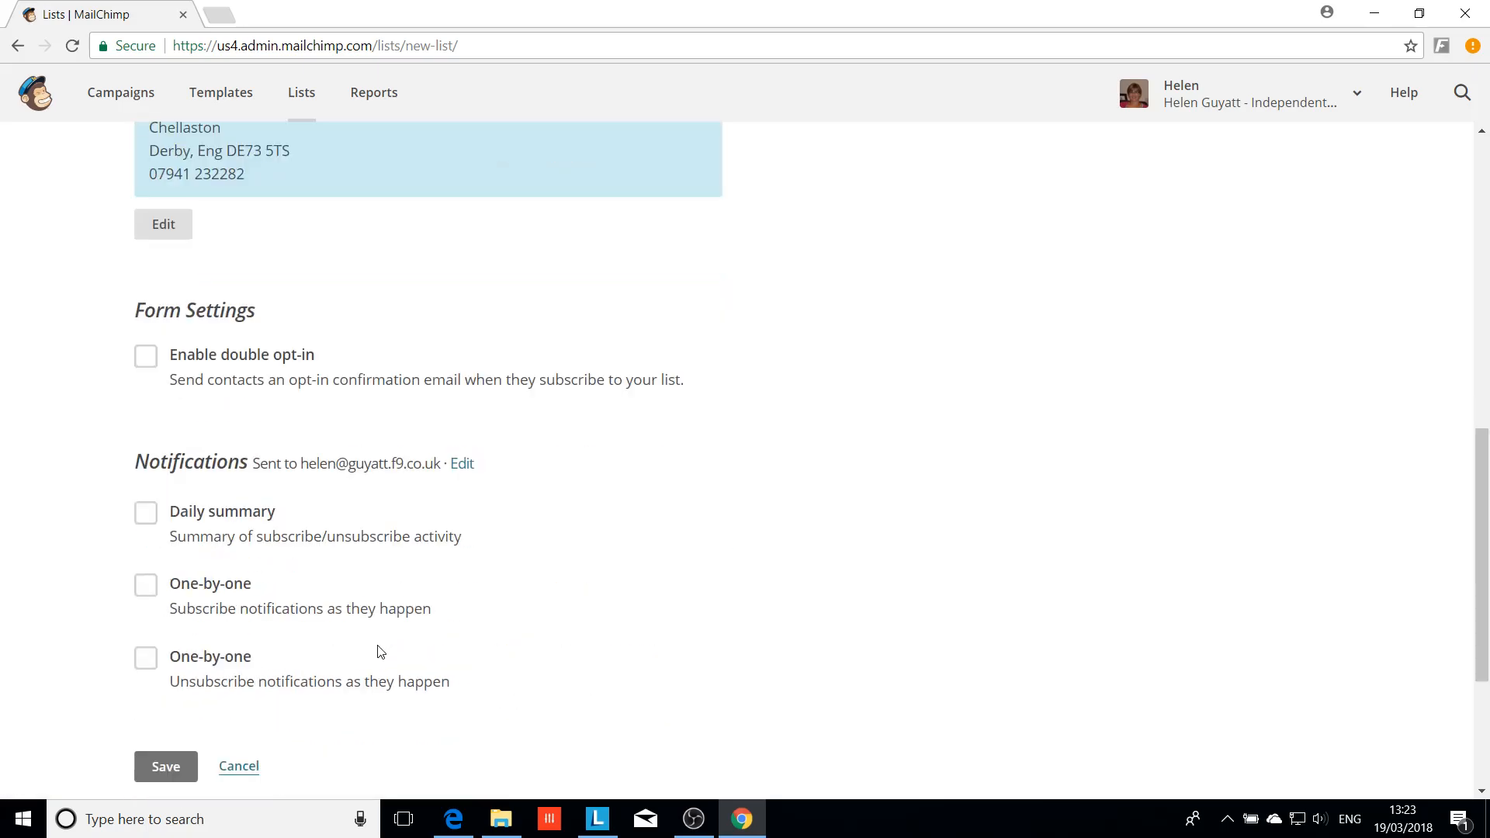
scroll(378, 644, down, 1)
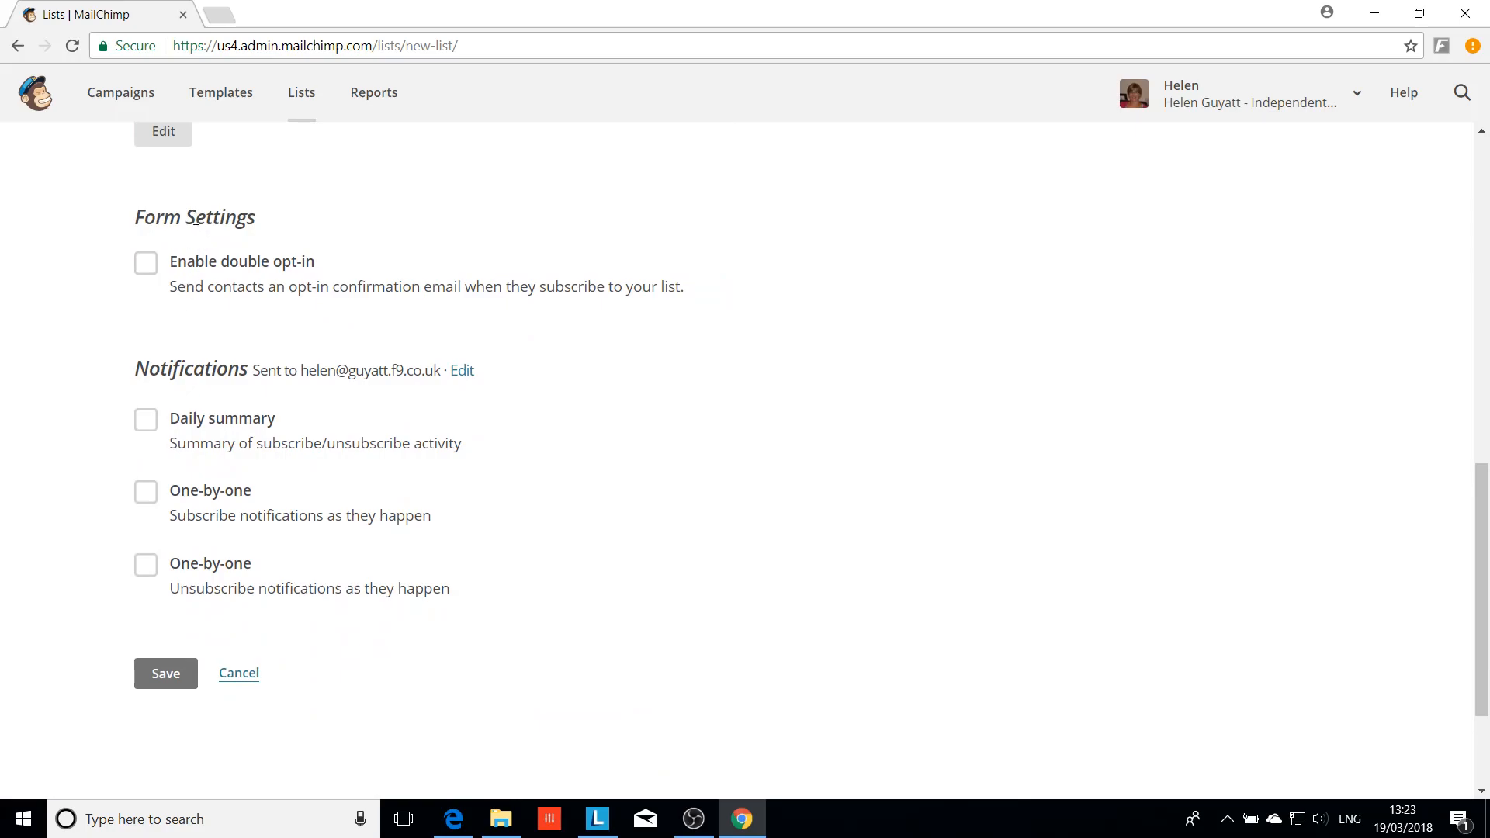
Enable double opt-in and one-by-one subscribe and unsubscribe notifications, then save the list
click(146, 264)
click(145, 491)
click(145, 564)
click(156, 679)
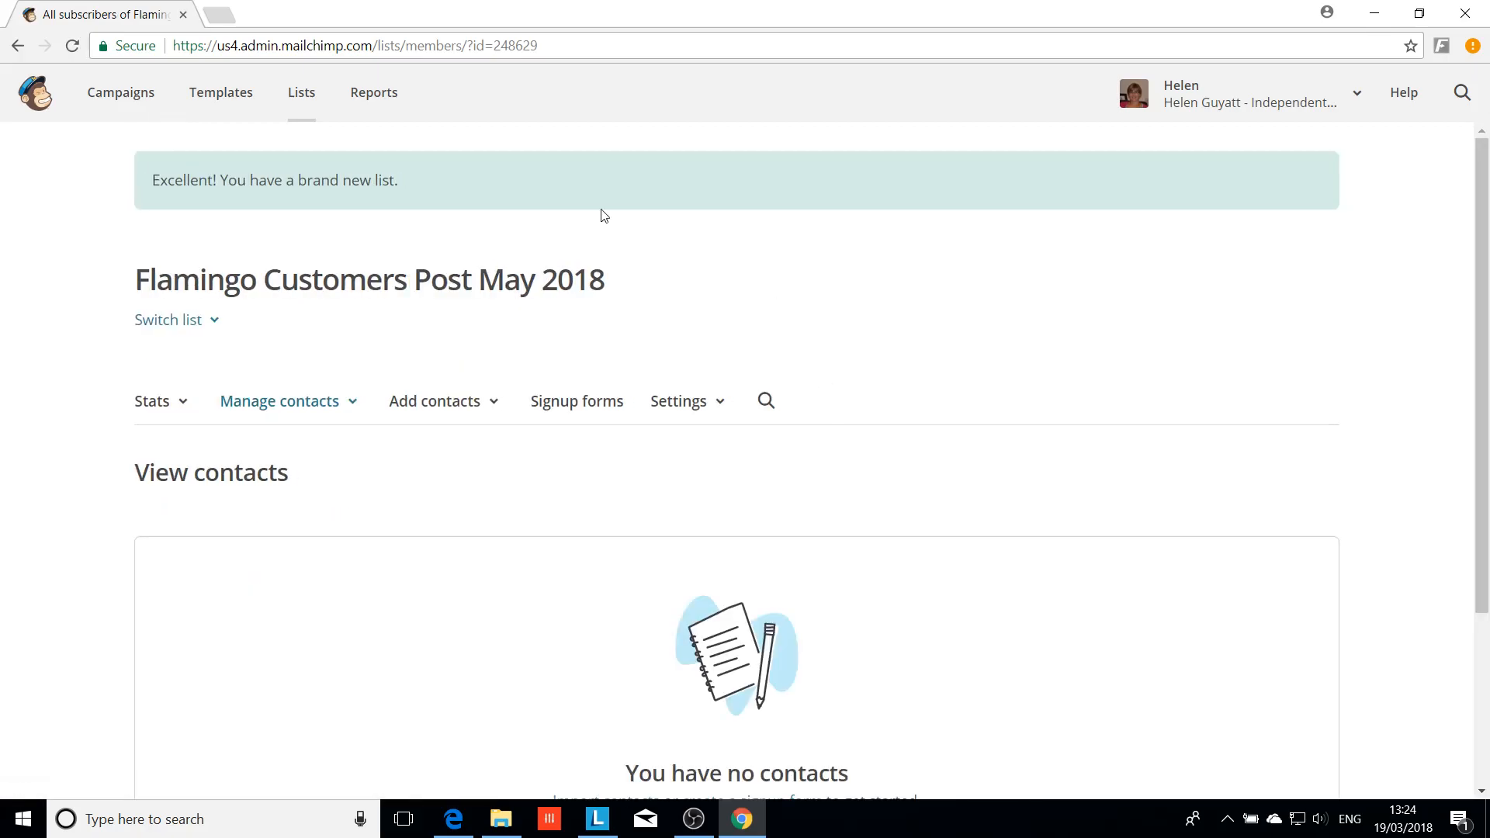
Open the Form builder from the new list's Signup forms options
click(563, 411)
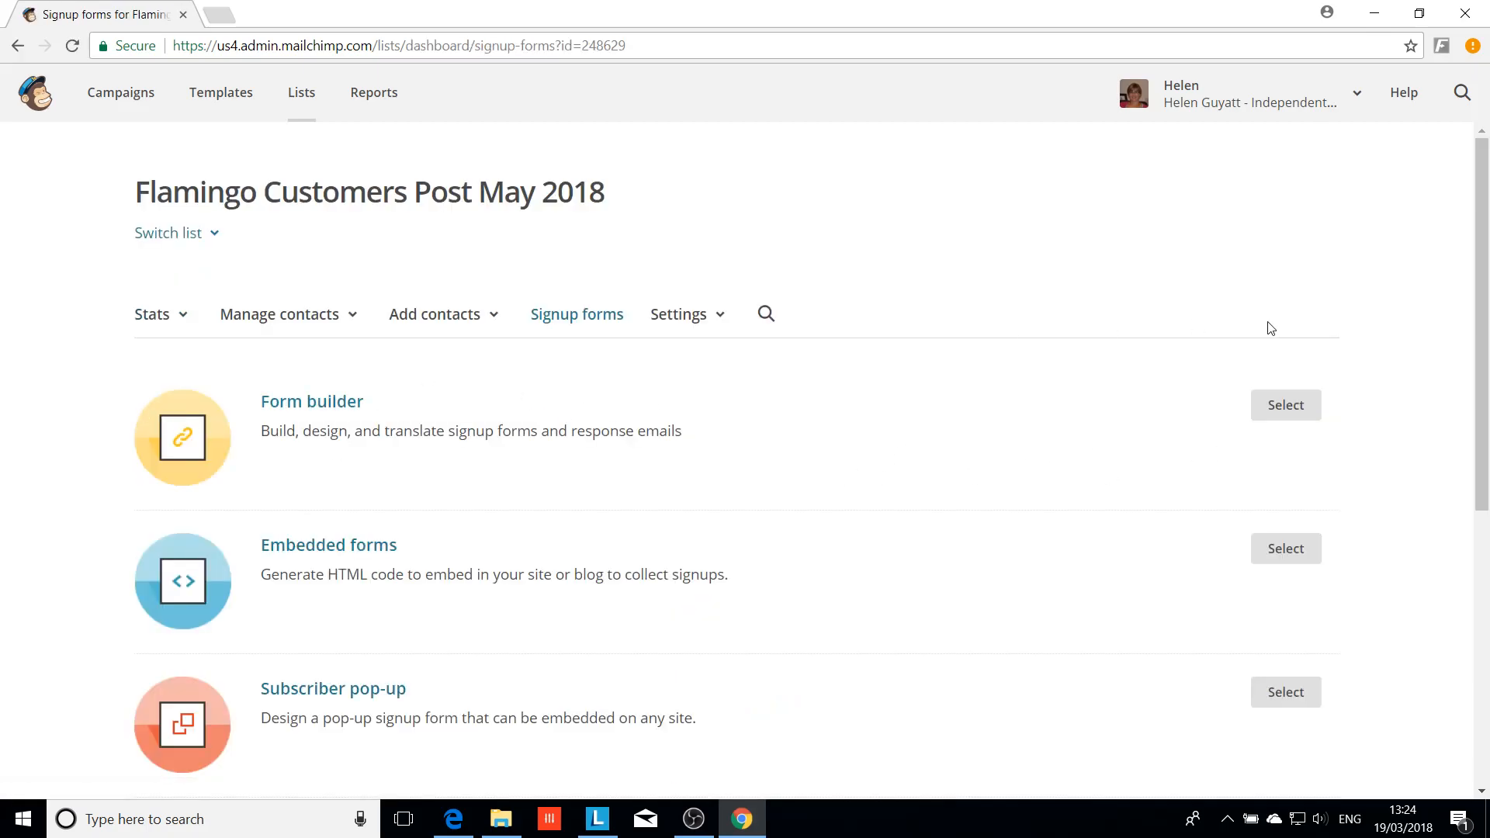
click(1295, 404)
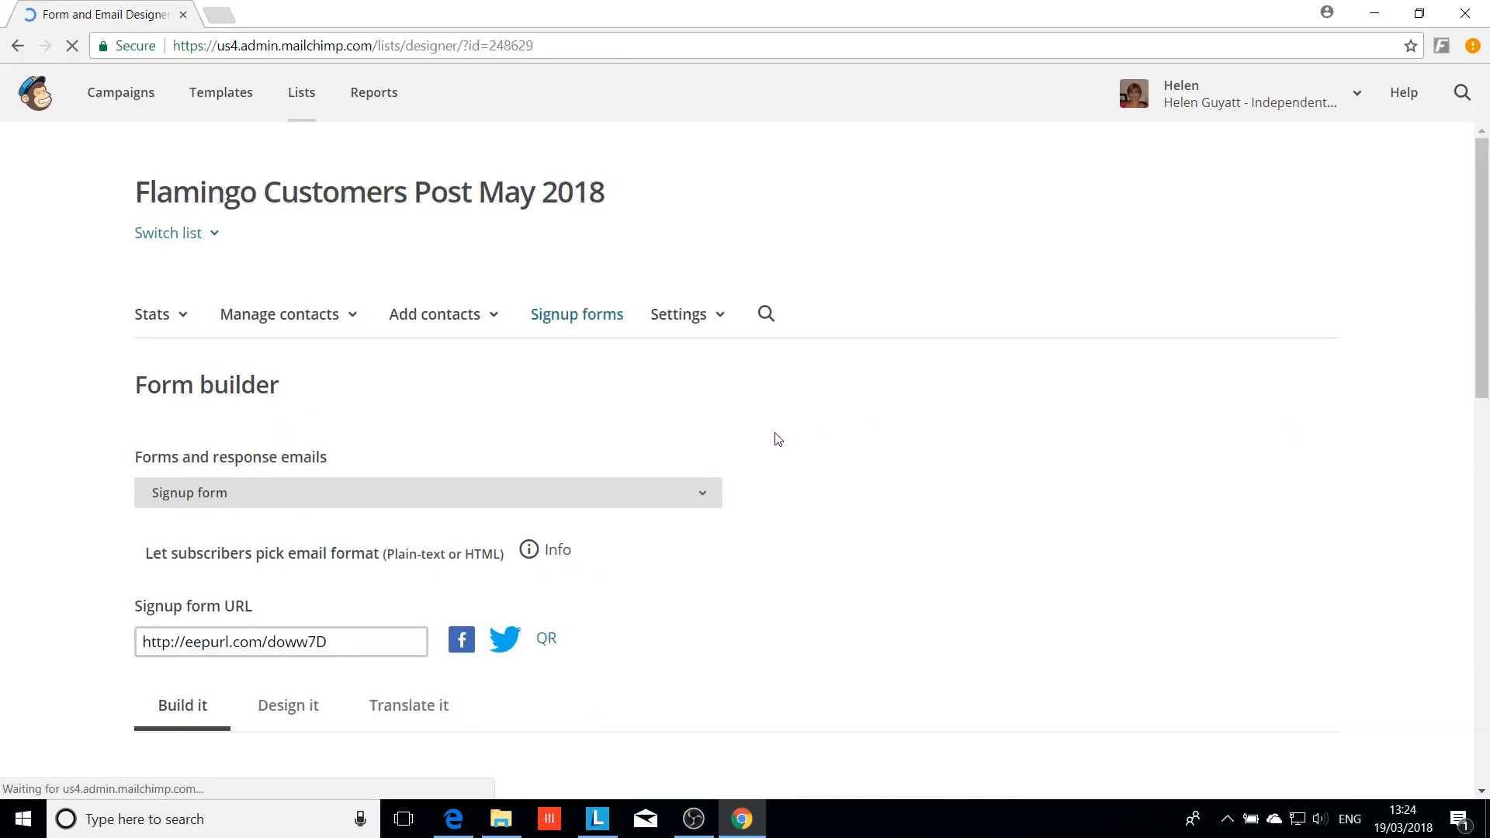
click(701, 493)
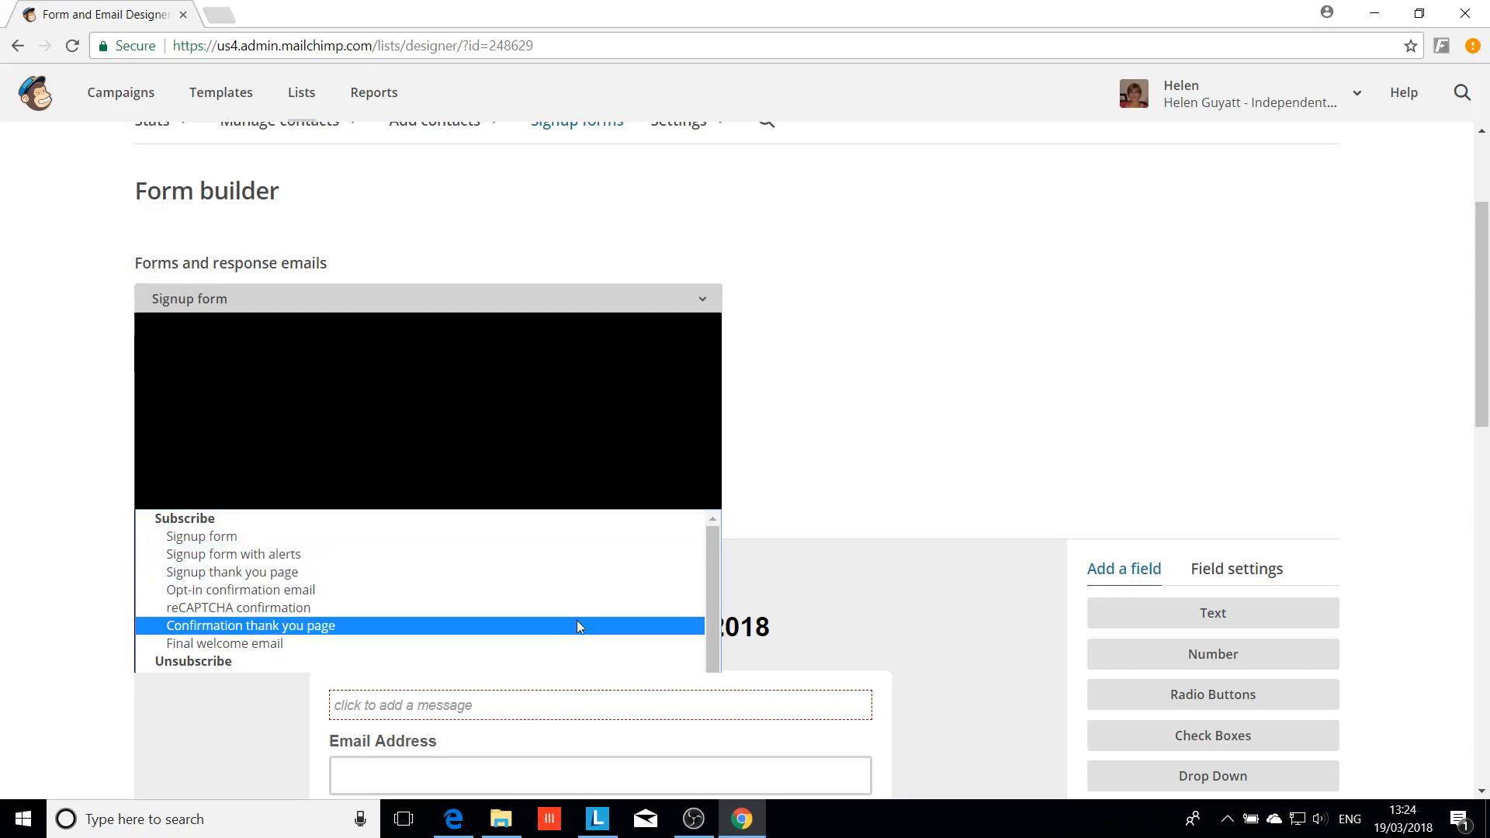
click(586, 537)
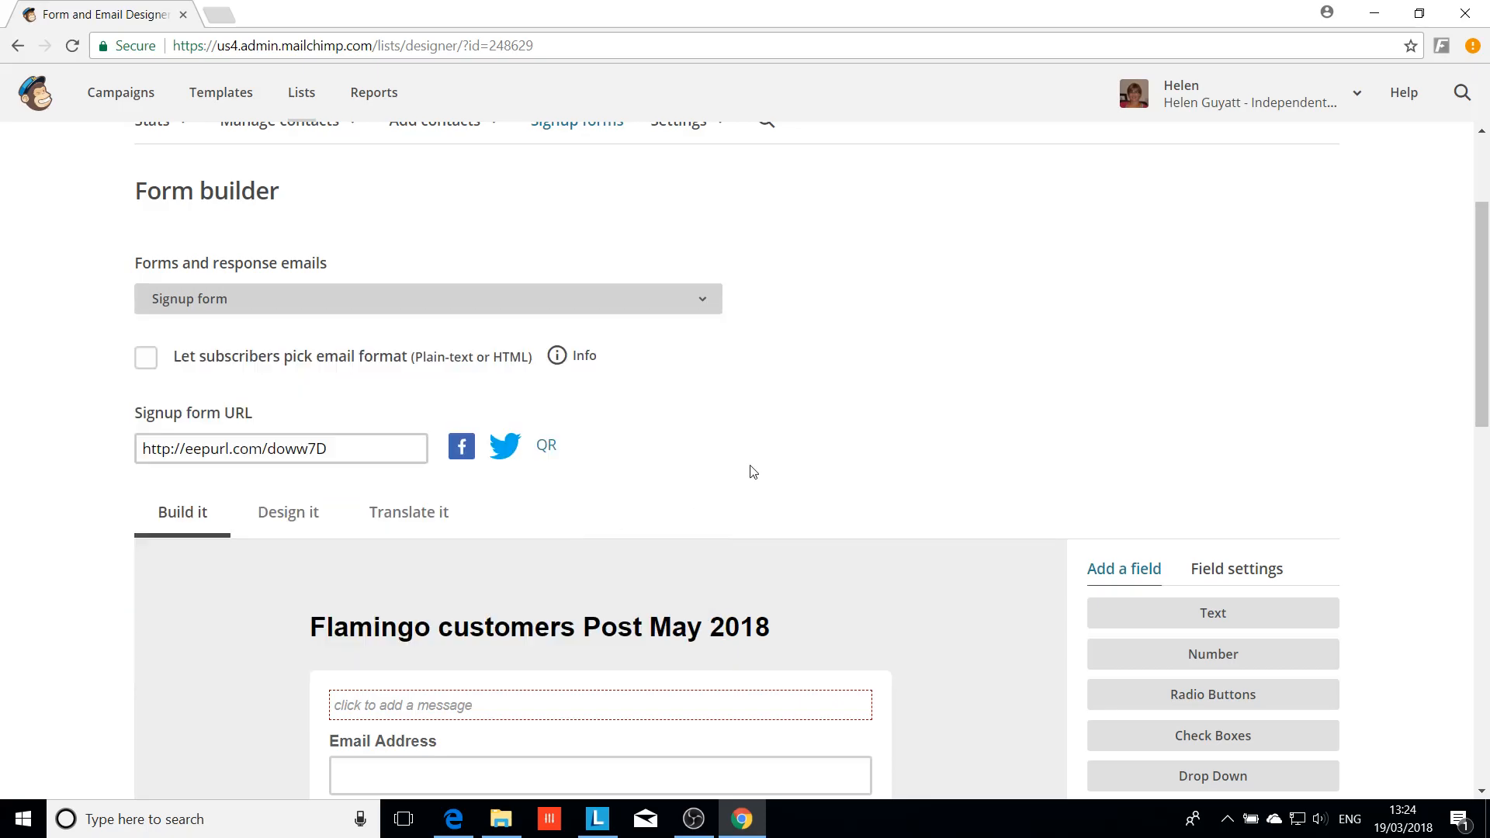
right_click(805, 412)
click(832, 318)
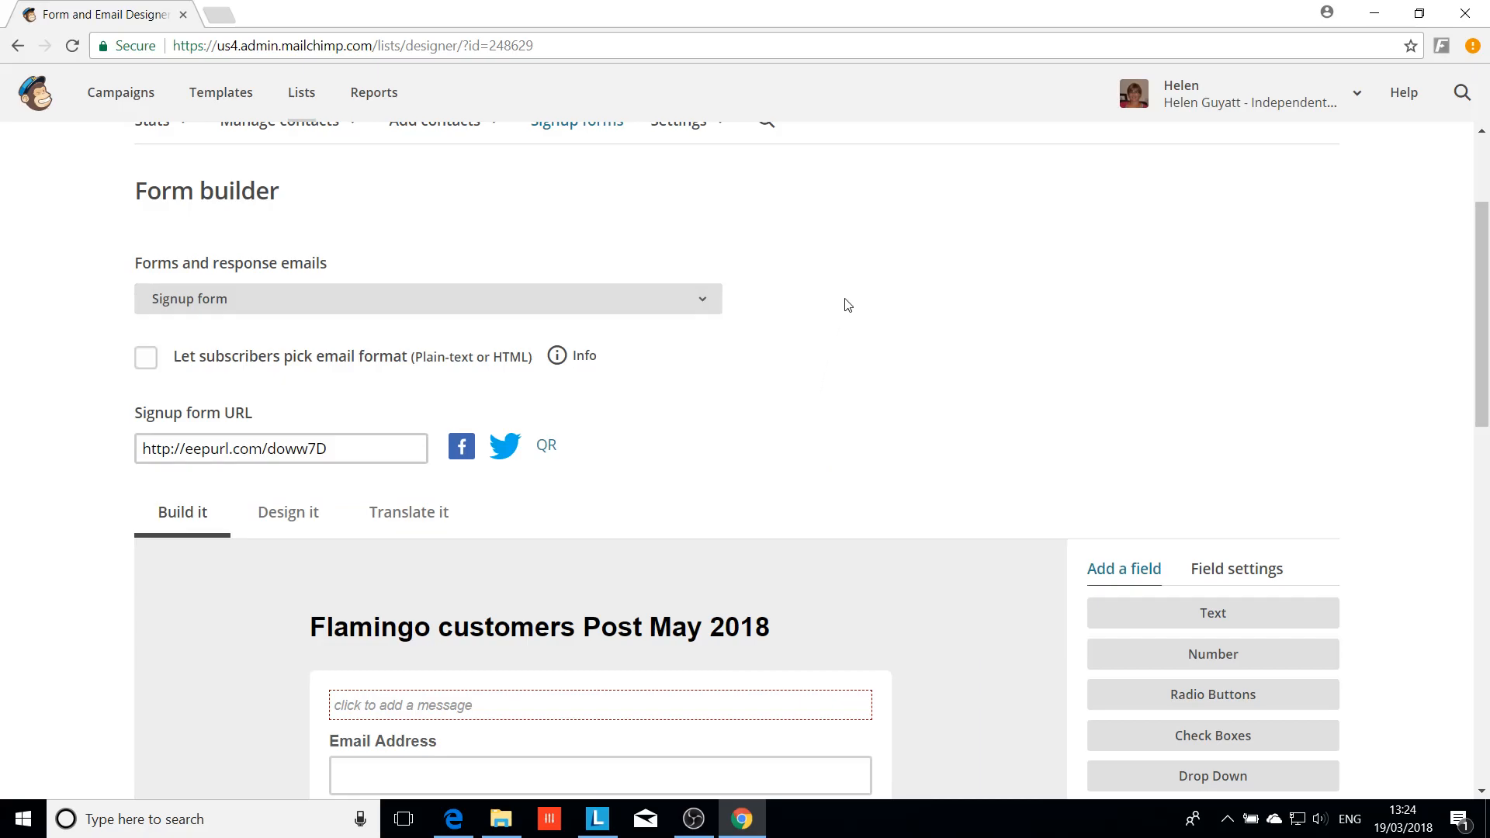
scroll(848, 305, down, 3)
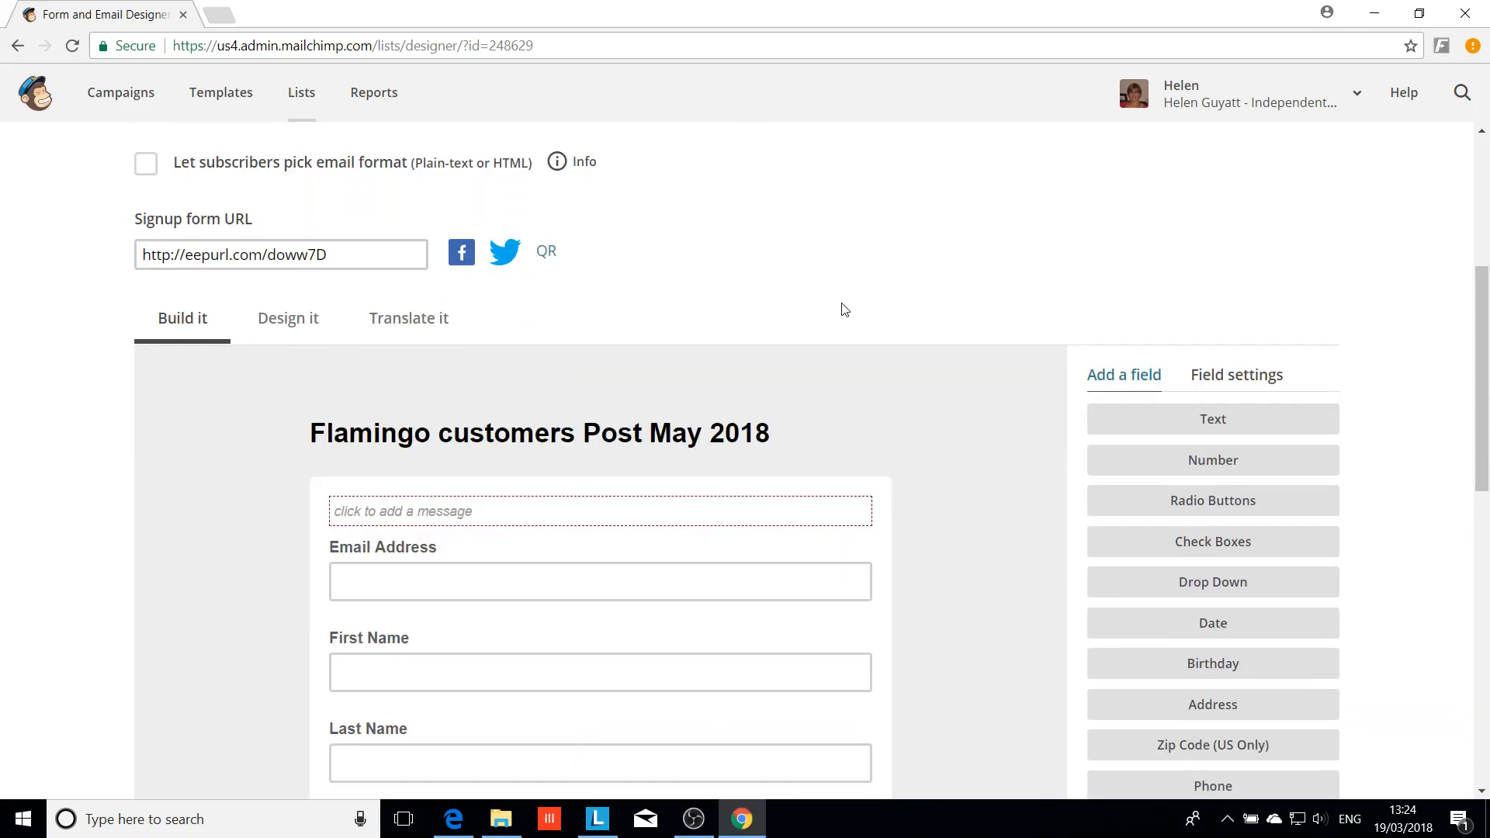
scroll(842, 309, up, 3)
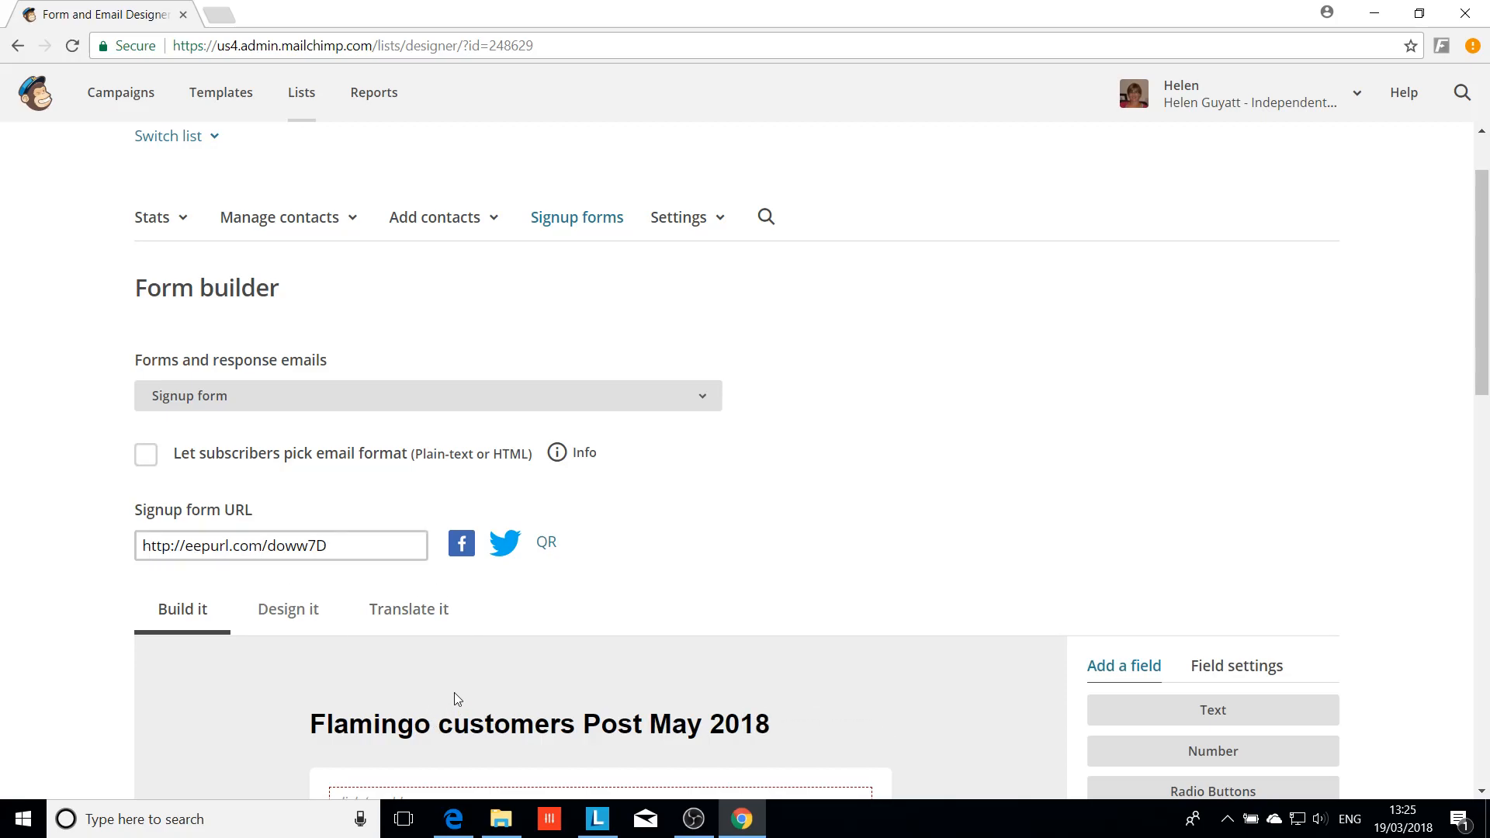
scroll(745, 544, down, 2)
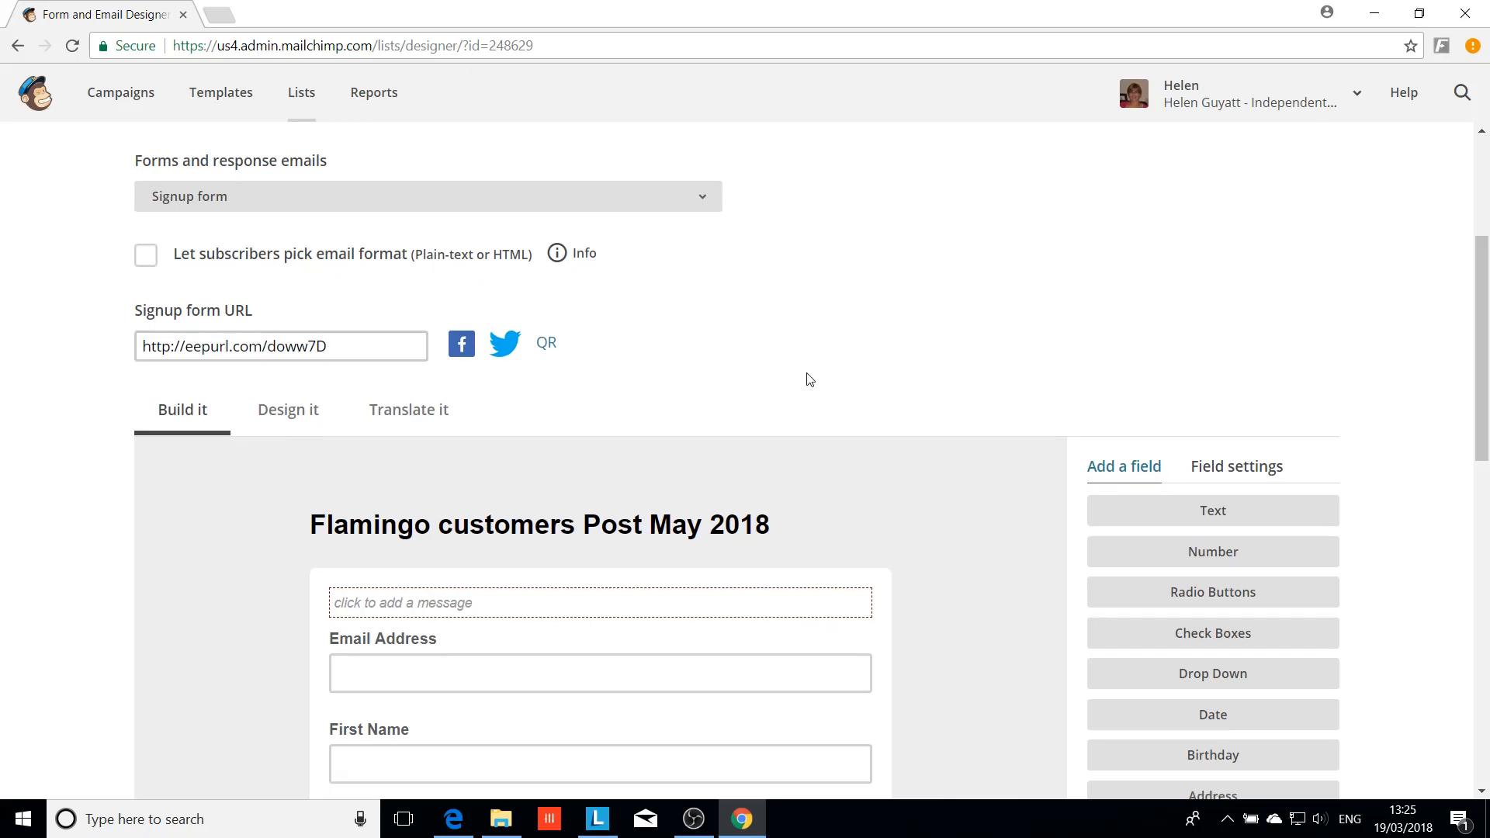
scroll(807, 378, down, 3)
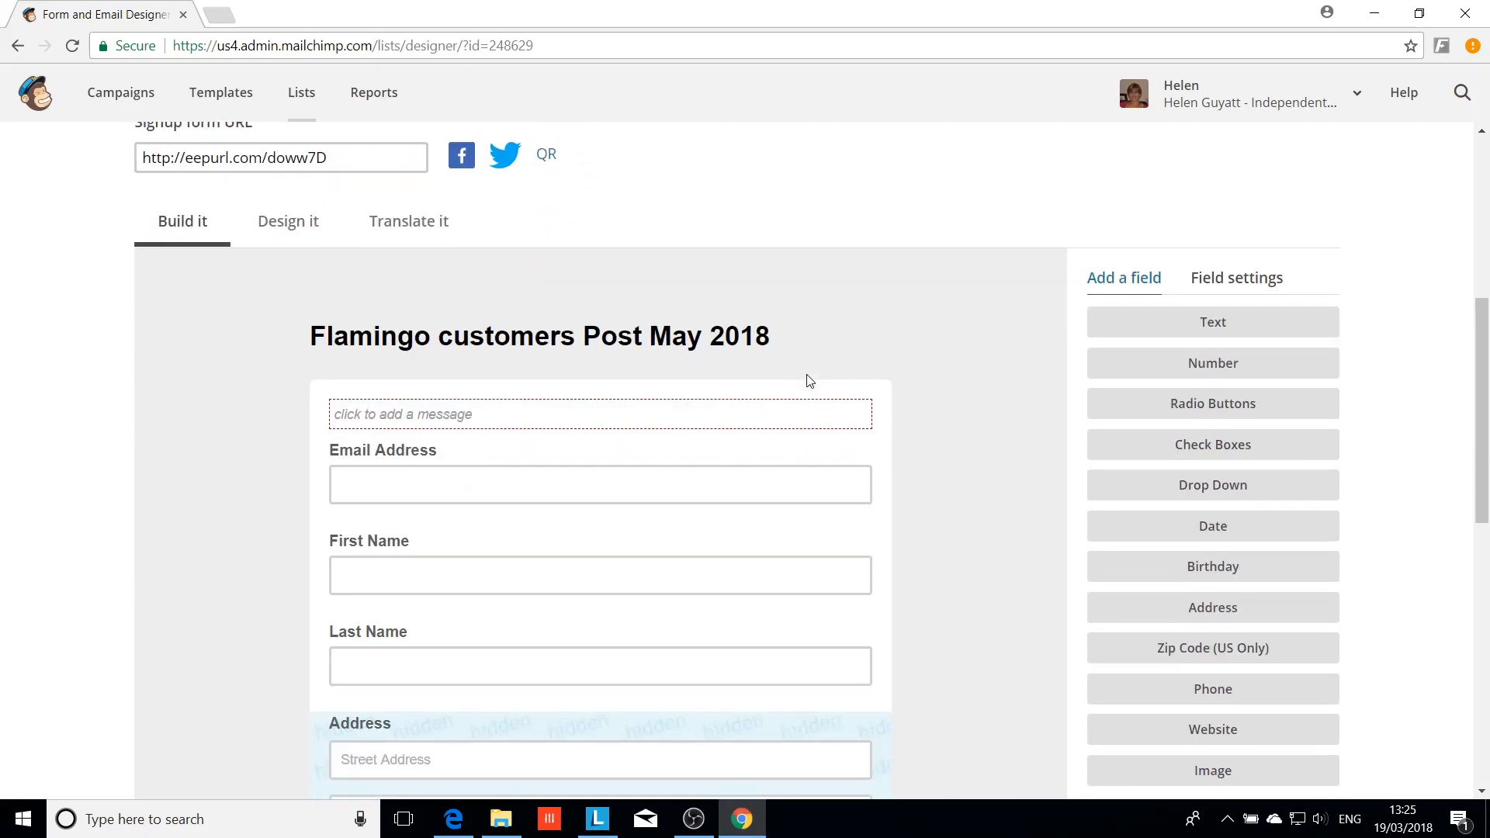
scroll(933, 327, down, 1)
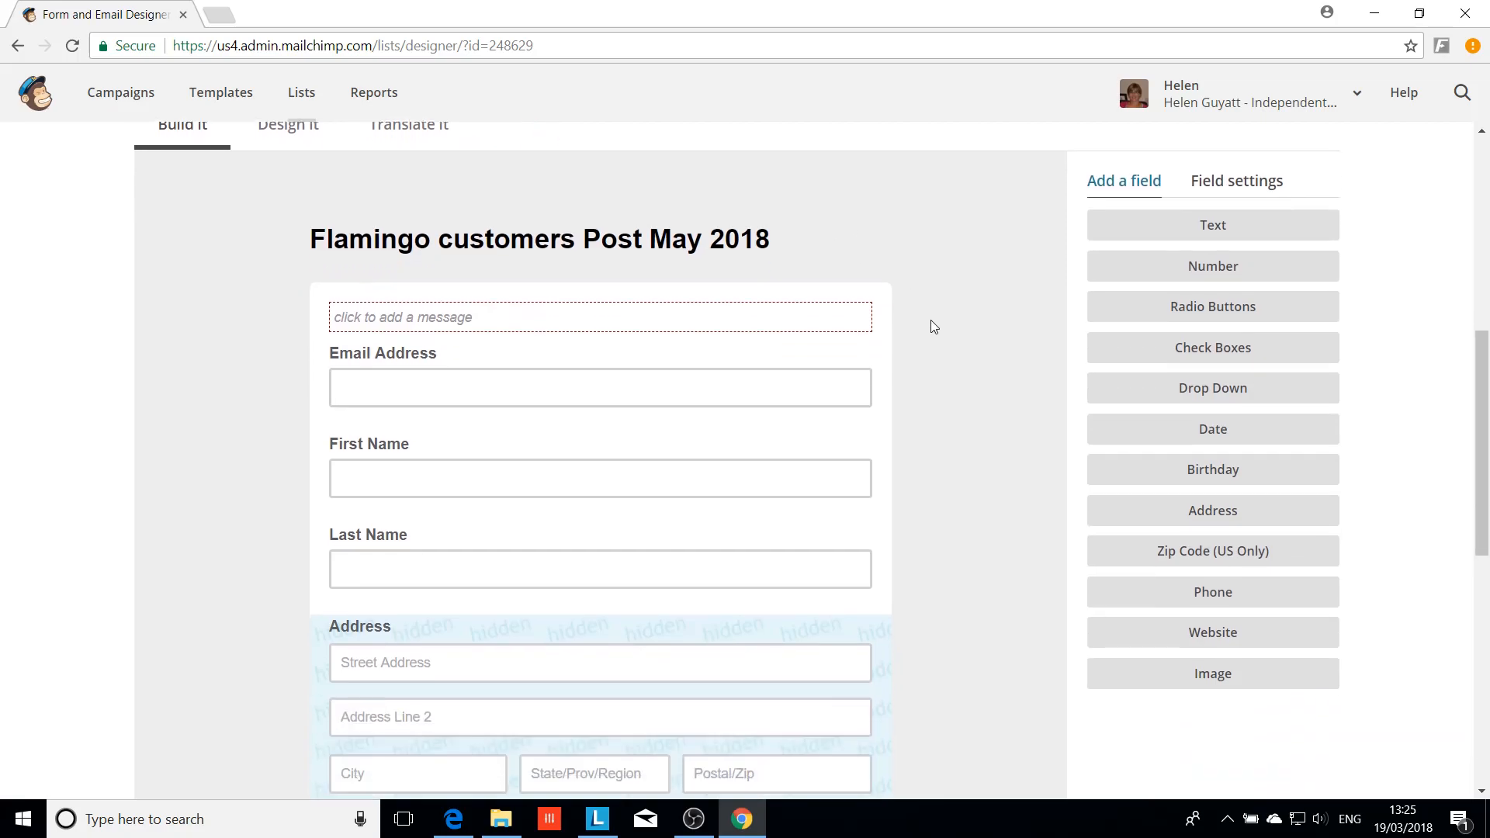
scroll(934, 327, down, 1)
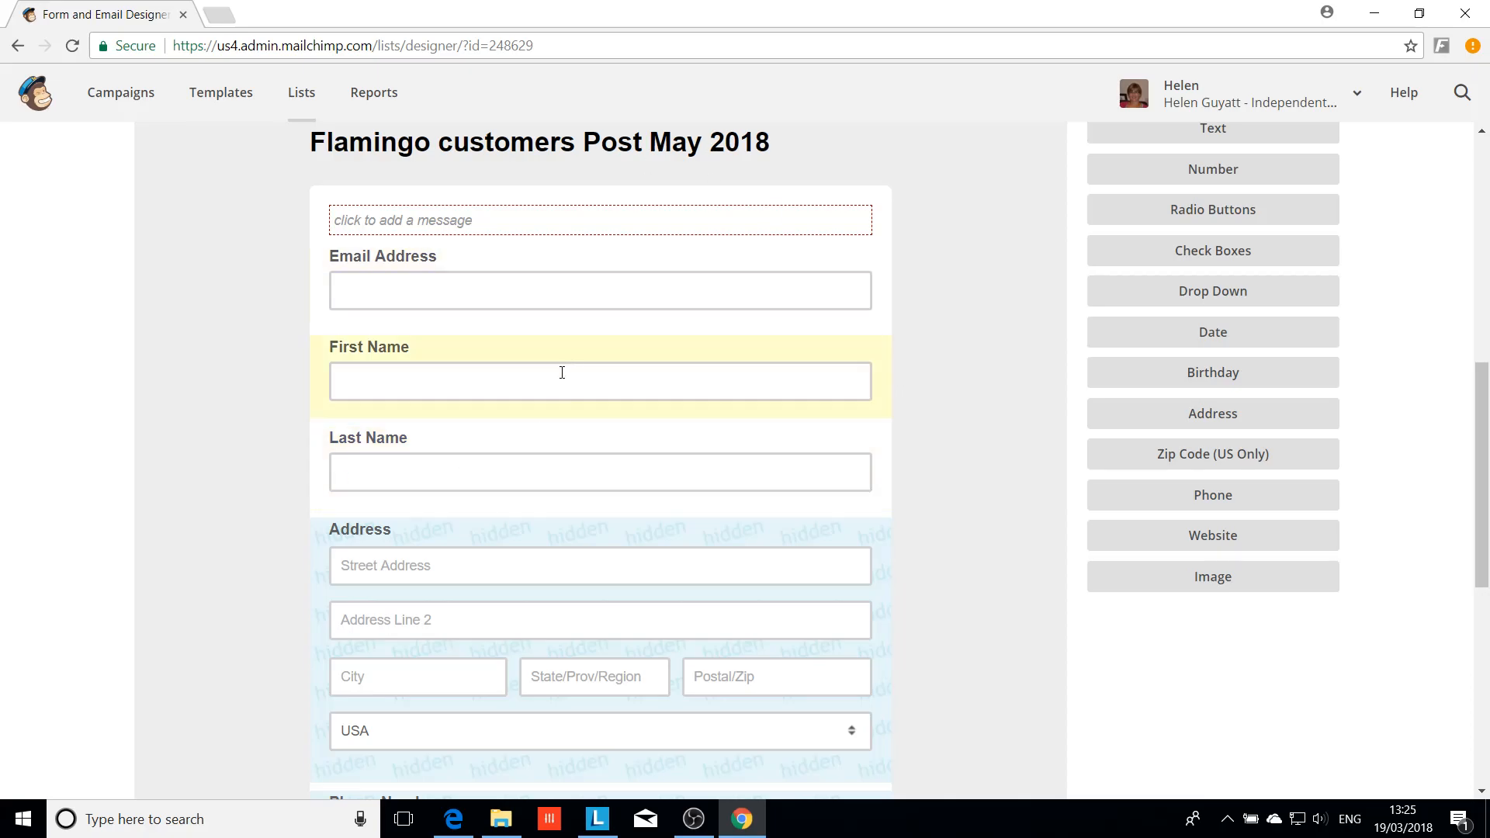
scroll(959, 479, down, 3)
scroll(961, 481, up, 4)
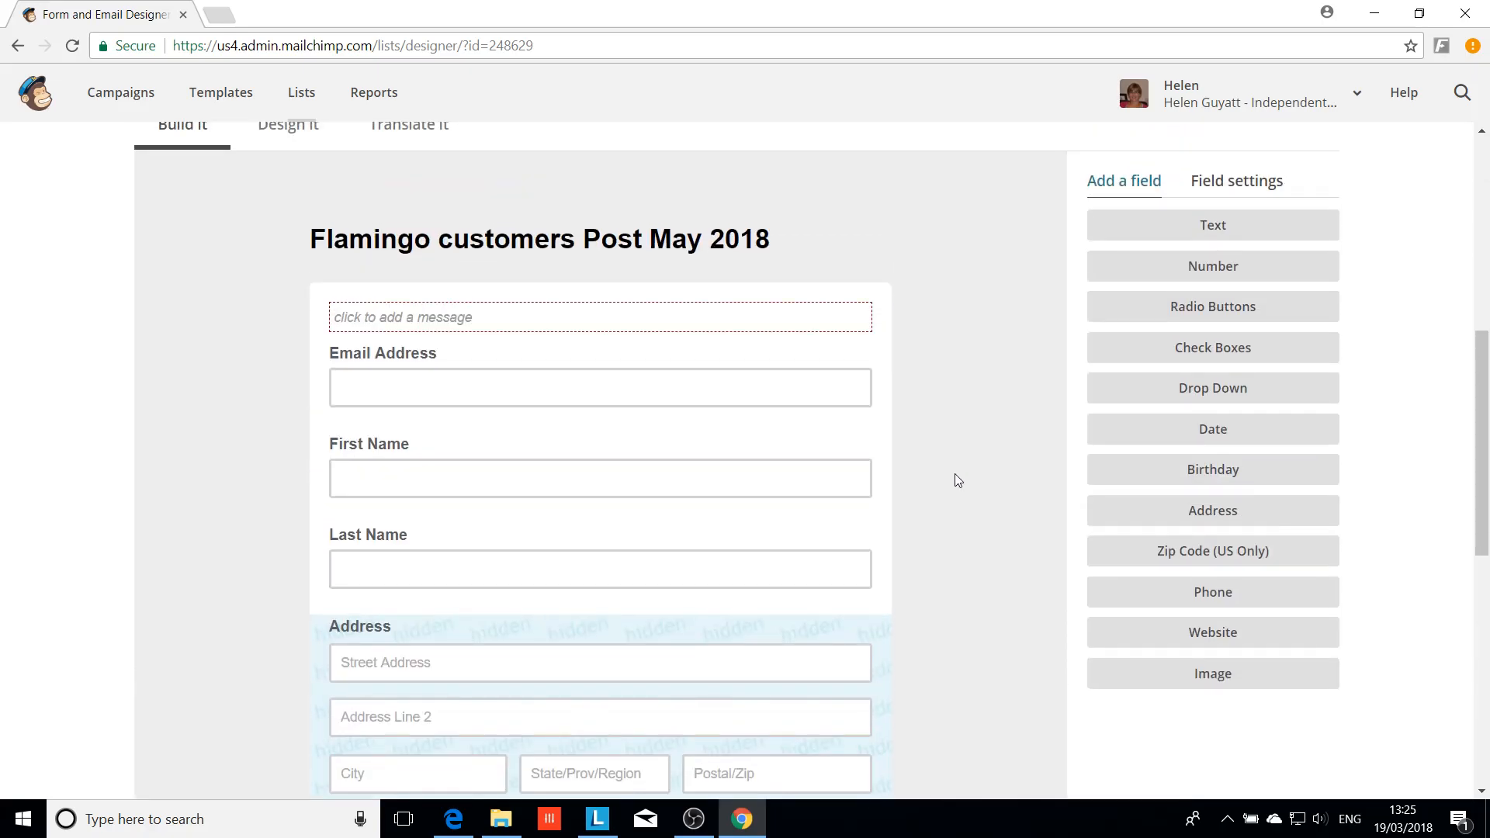
scroll(960, 480, up, 1)
Add the intro text 'Please sign up here to receive updates about Flamingo' and save it
click(364, 417)
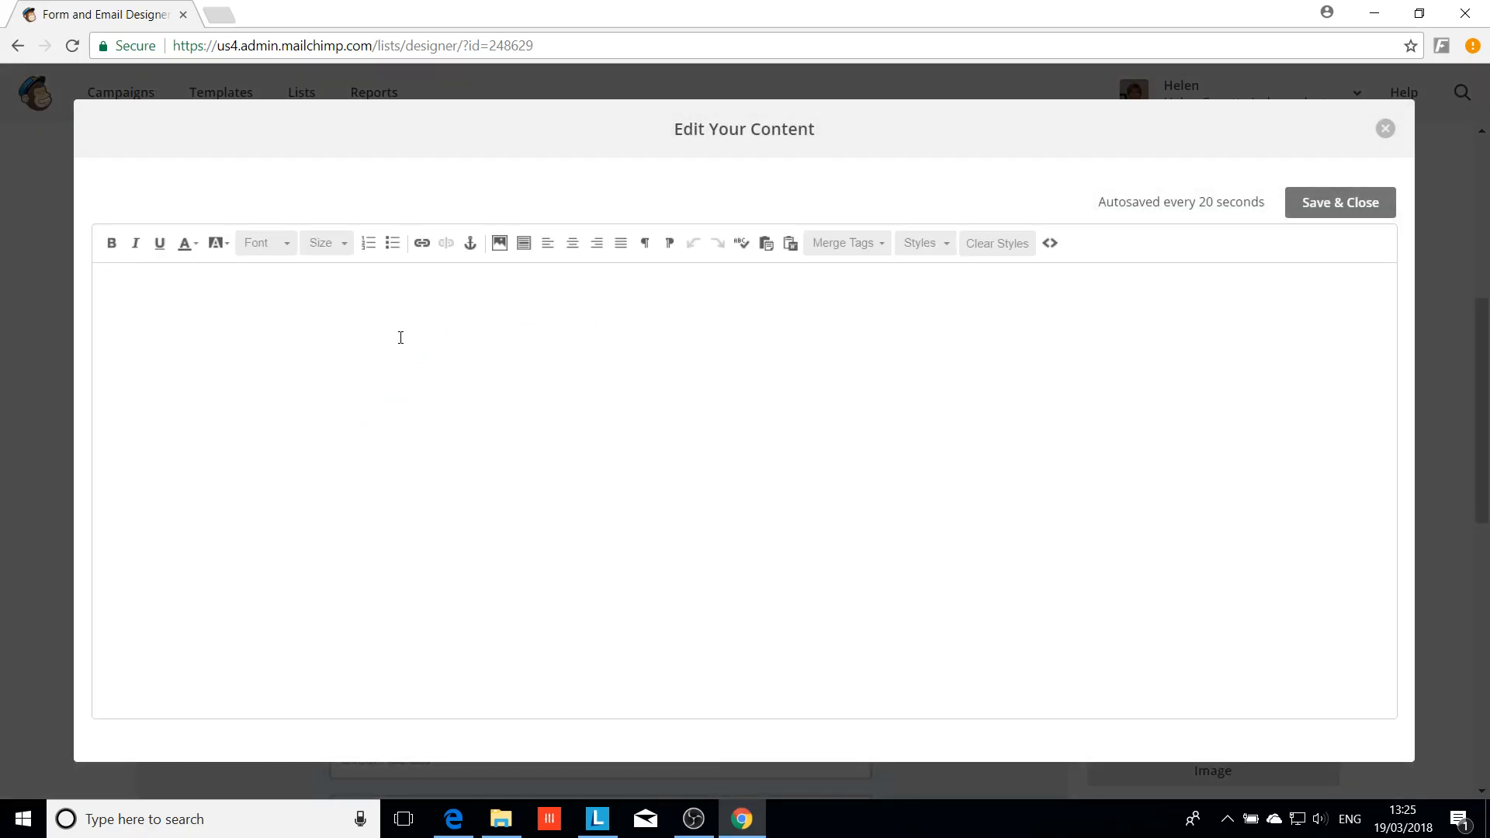
text(Please sign up here to receive updates about Flamingo)
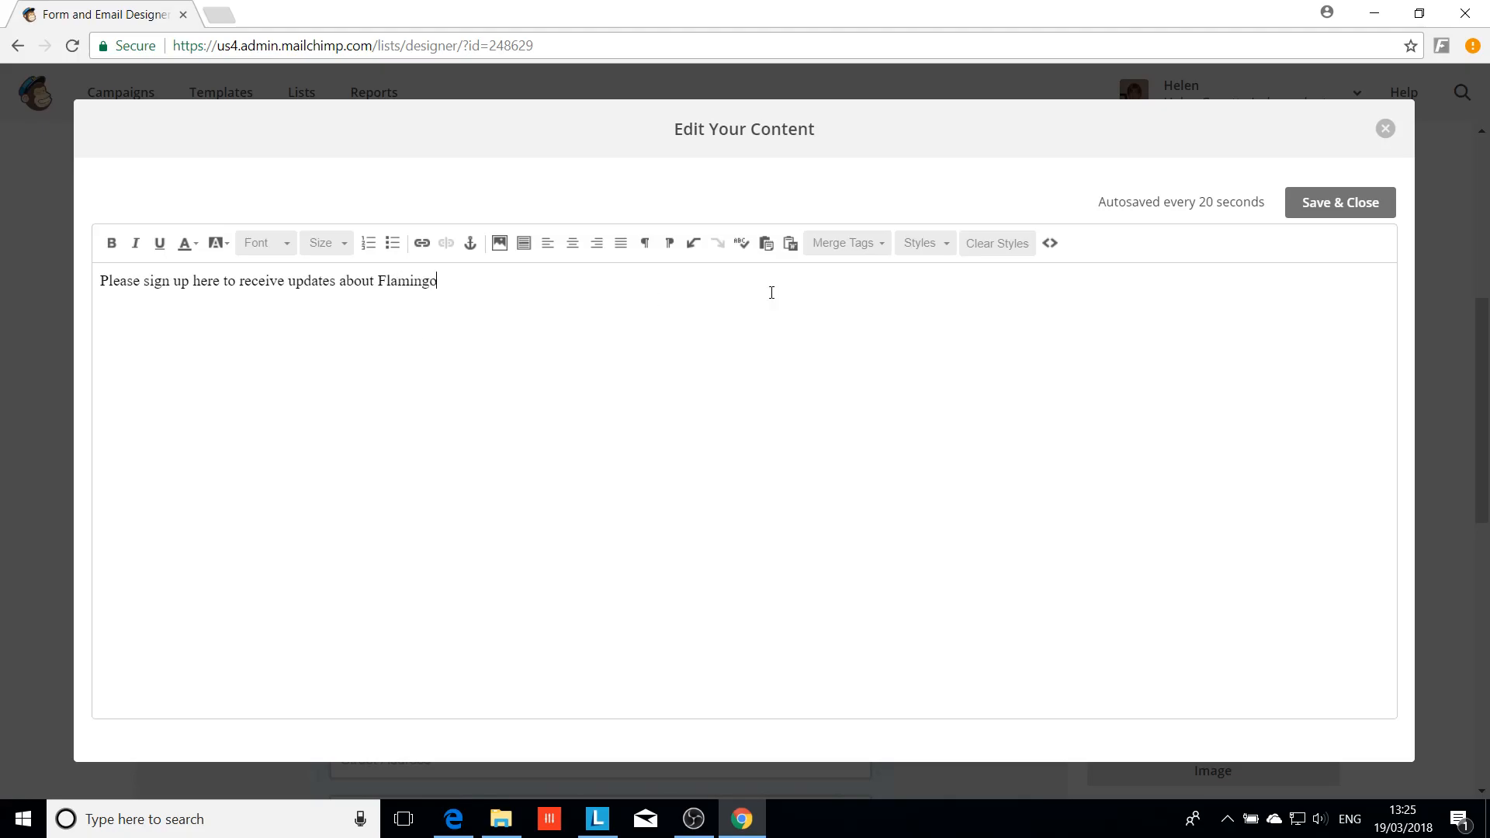
click(1360, 204)
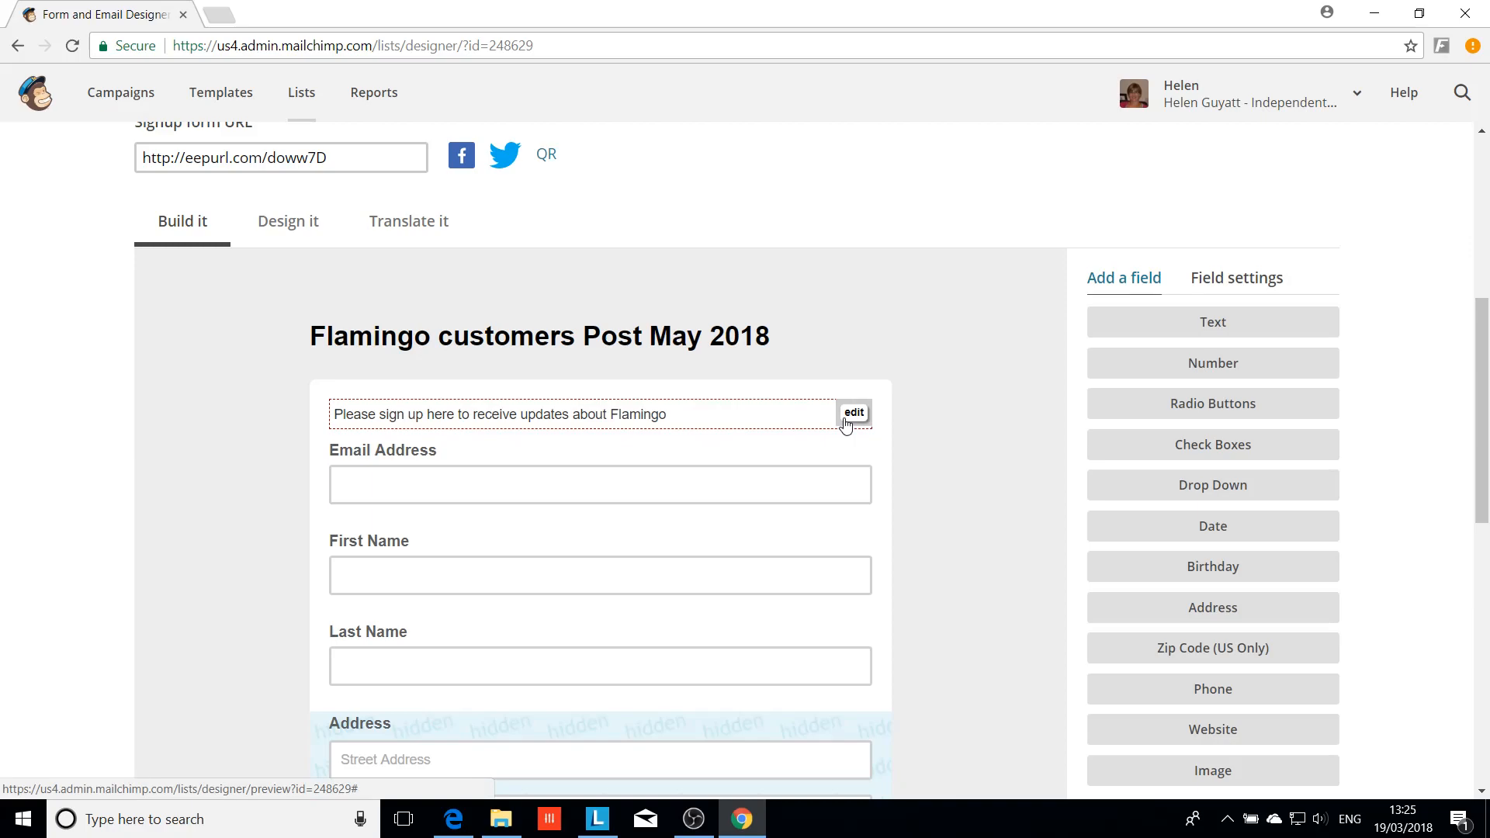
Set the Address field's visibility to Visible and save the field
scroll(929, 435, down, 1)
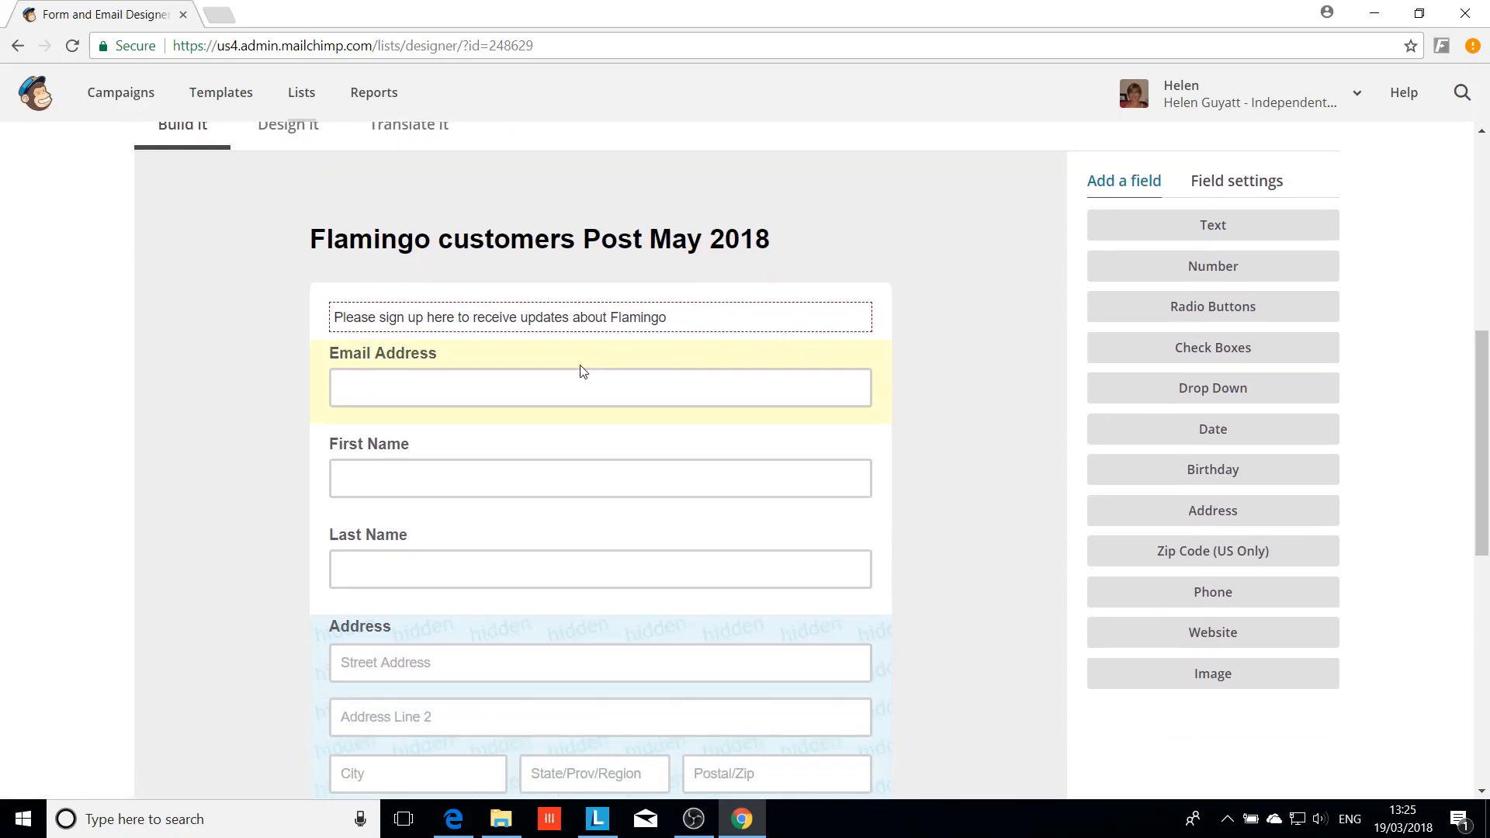
scroll(924, 508, down, 2)
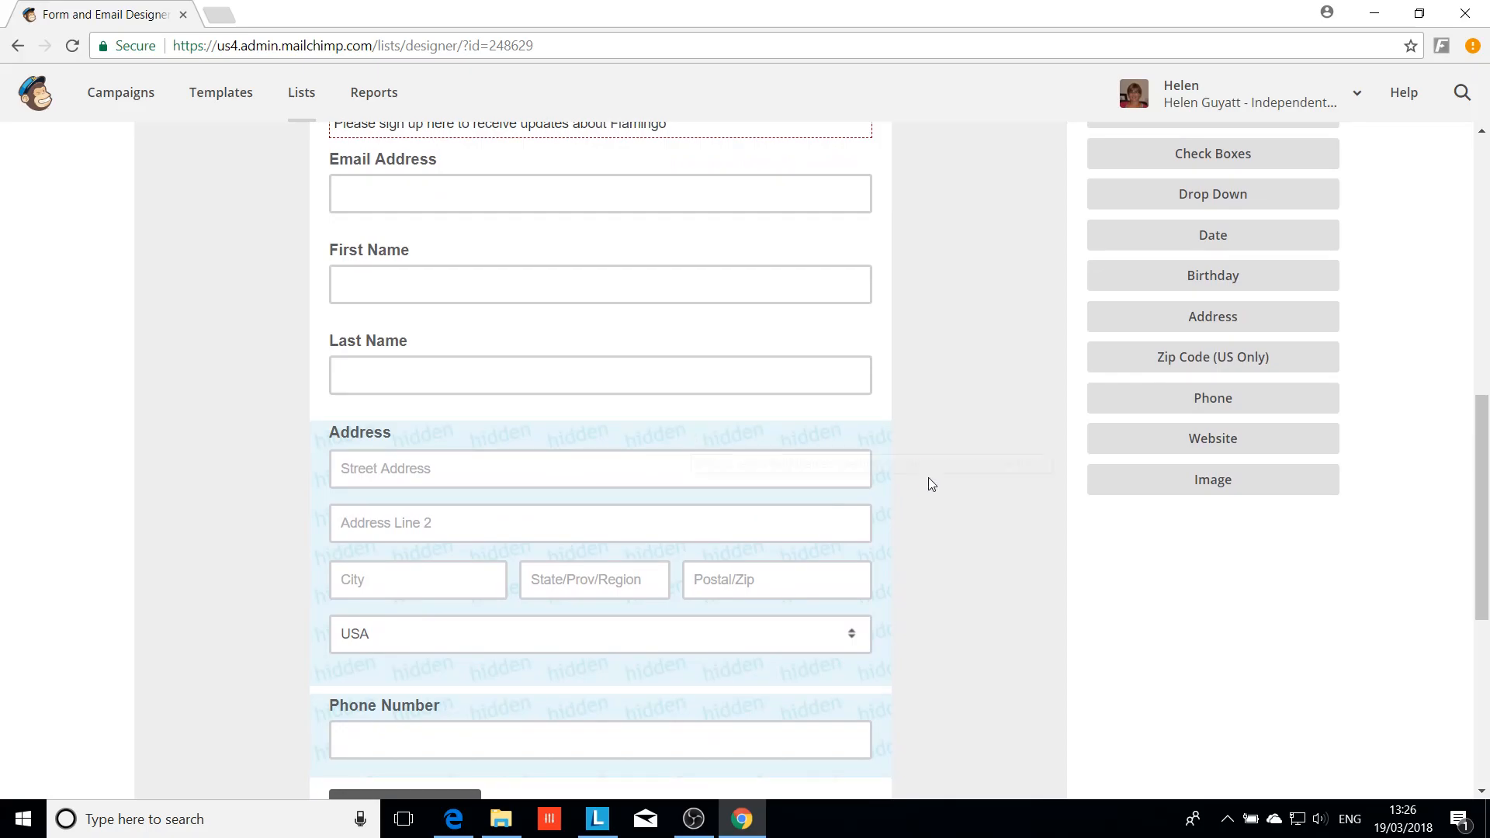
scroll(924, 485, up, 2)
scroll(915, 489, up, 1)
scroll(915, 492, down, 5)
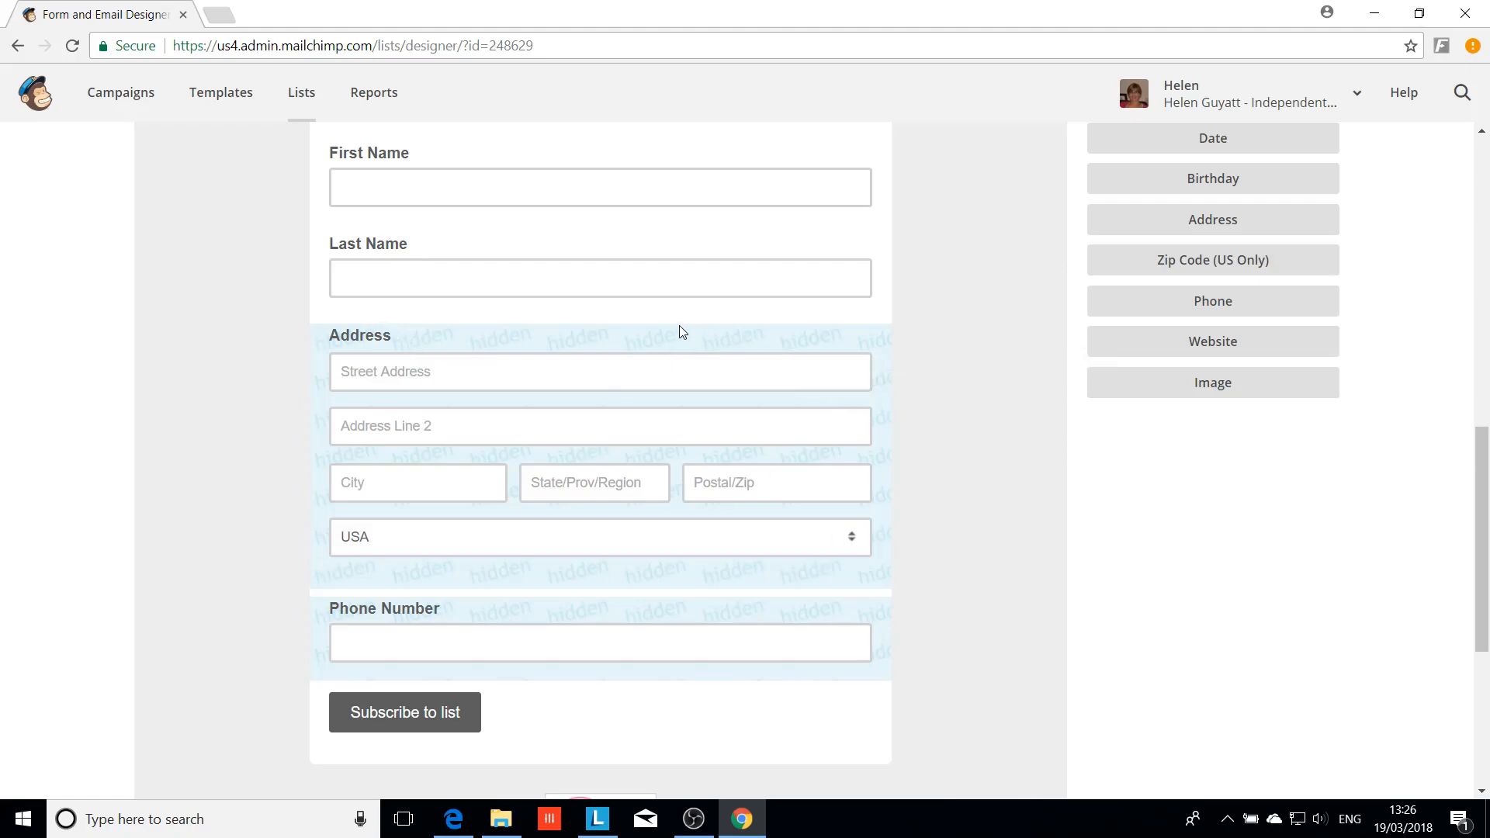
click(827, 333)
scroll(970, 413, up, 5)
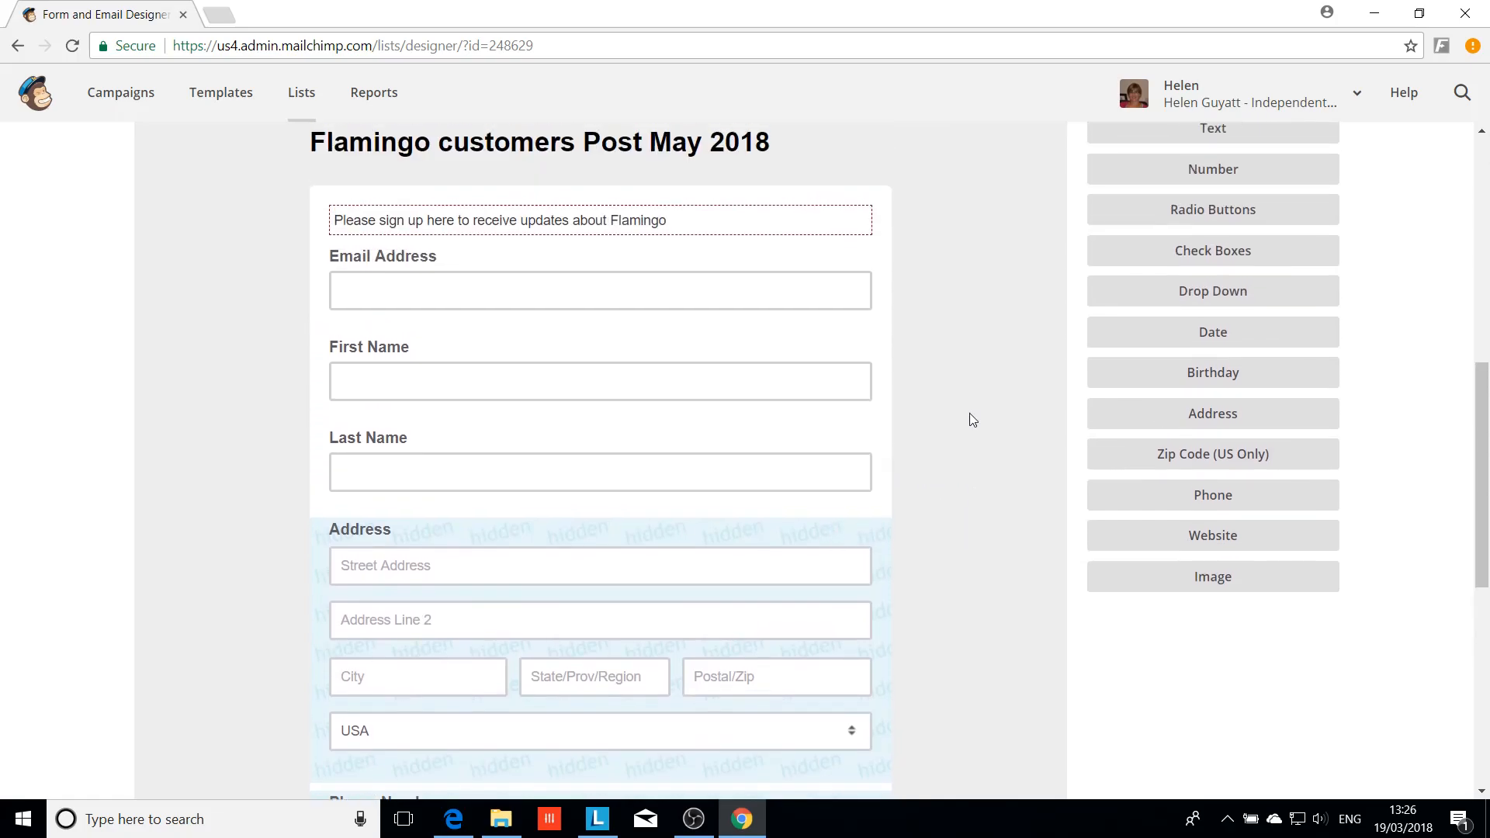
scroll(970, 413, down, 4)
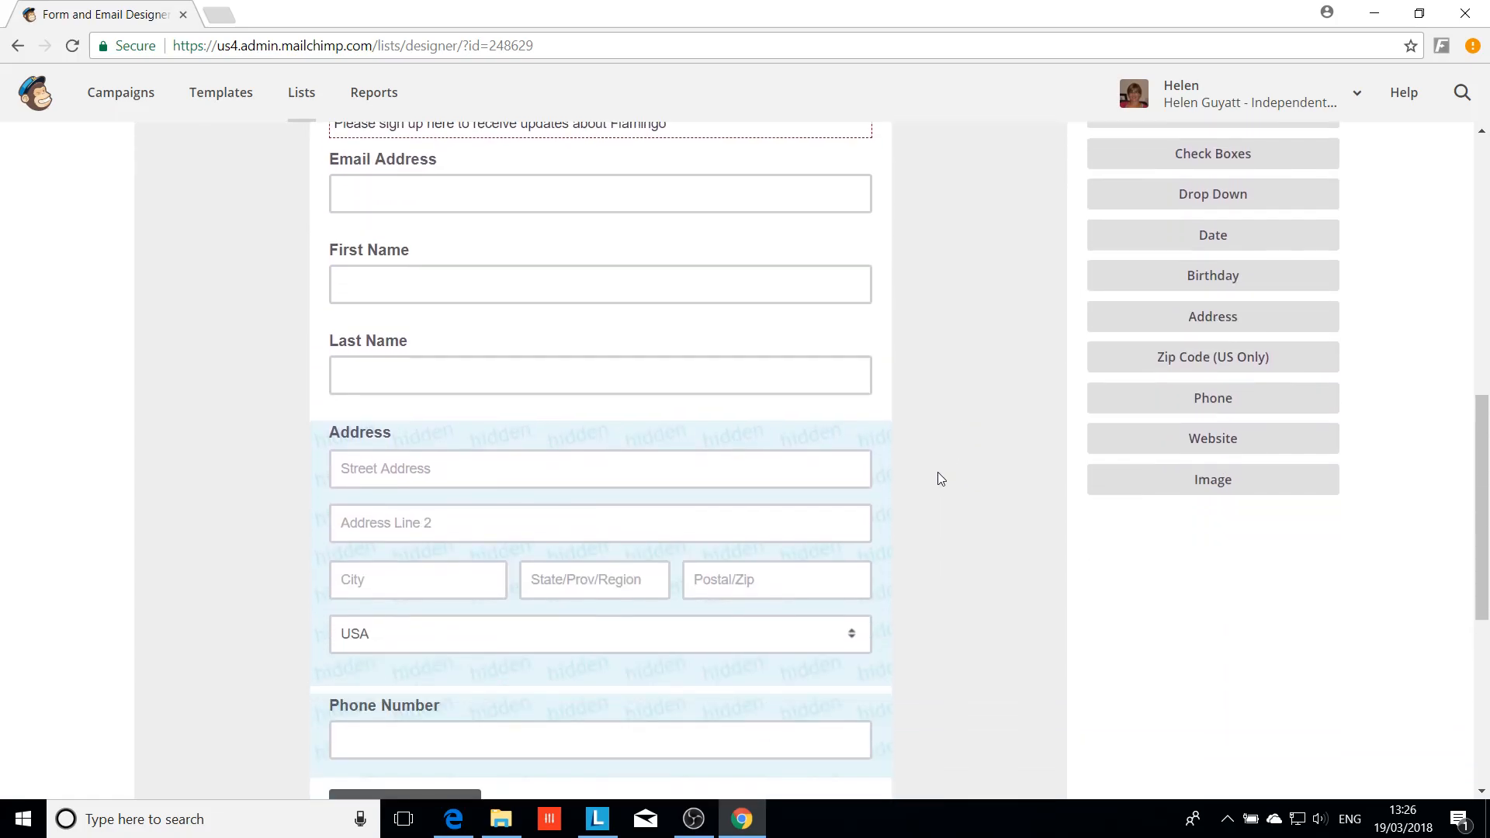
click(880, 495)
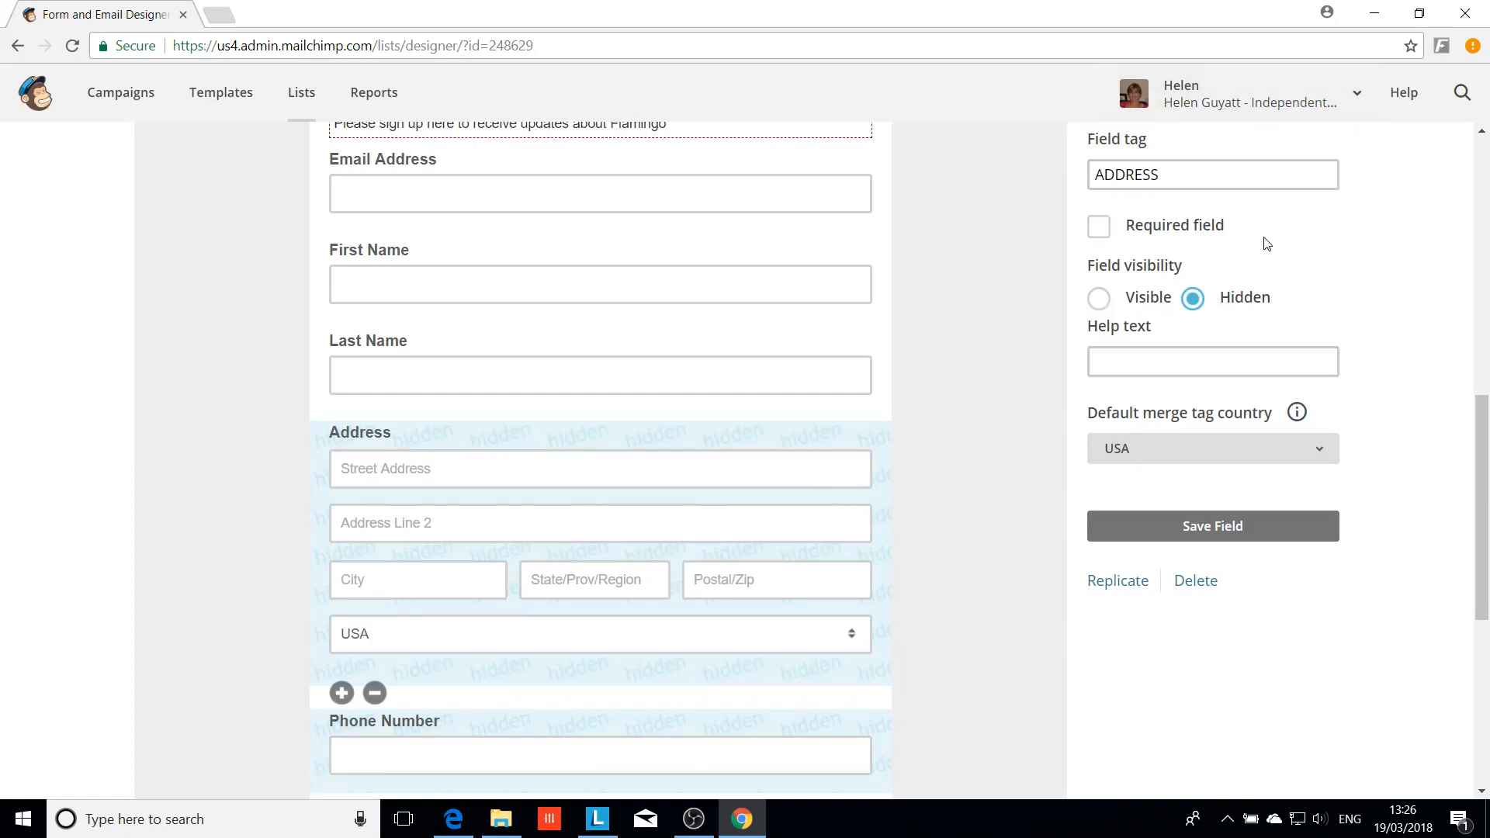
scroll(1314, 286, up, 3)
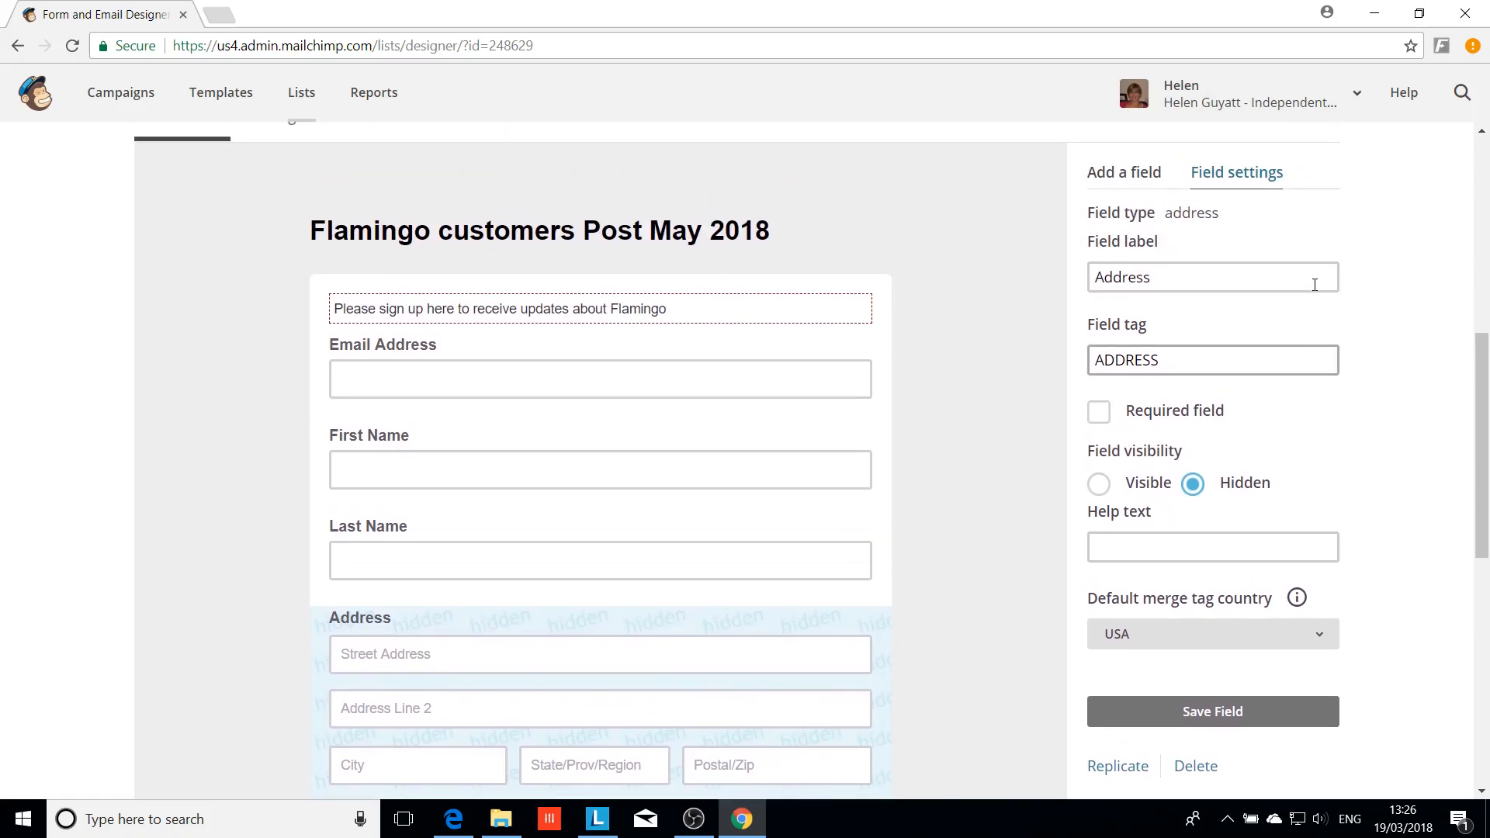
scroll(1313, 286, up, 2)
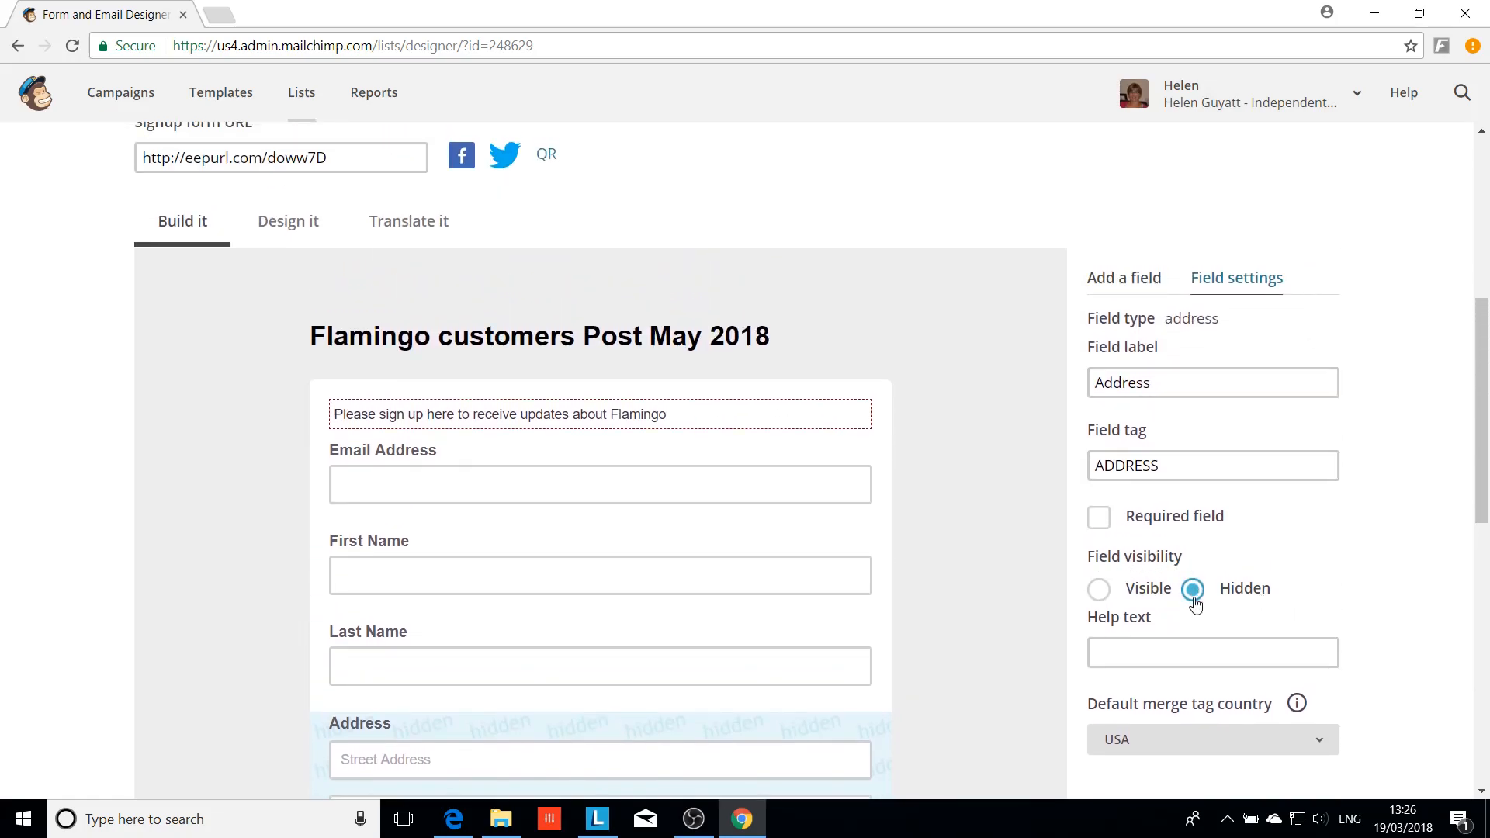
click(1098, 590)
scroll(965, 617, down, 4)
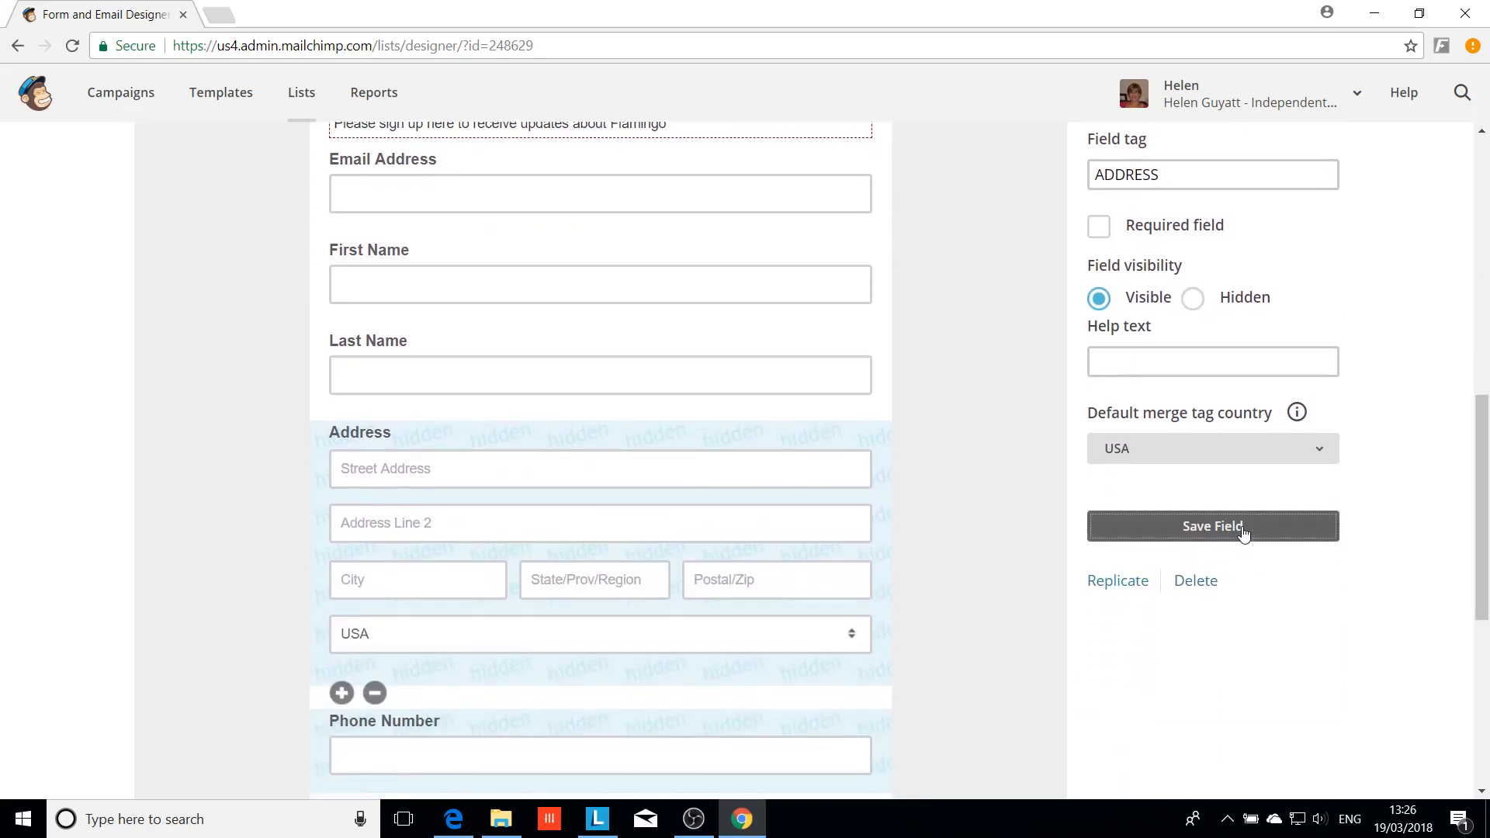
click(1239, 534)
Set the Address field's default country to United Kingdom and save it
scroll(920, 522, down, 1)
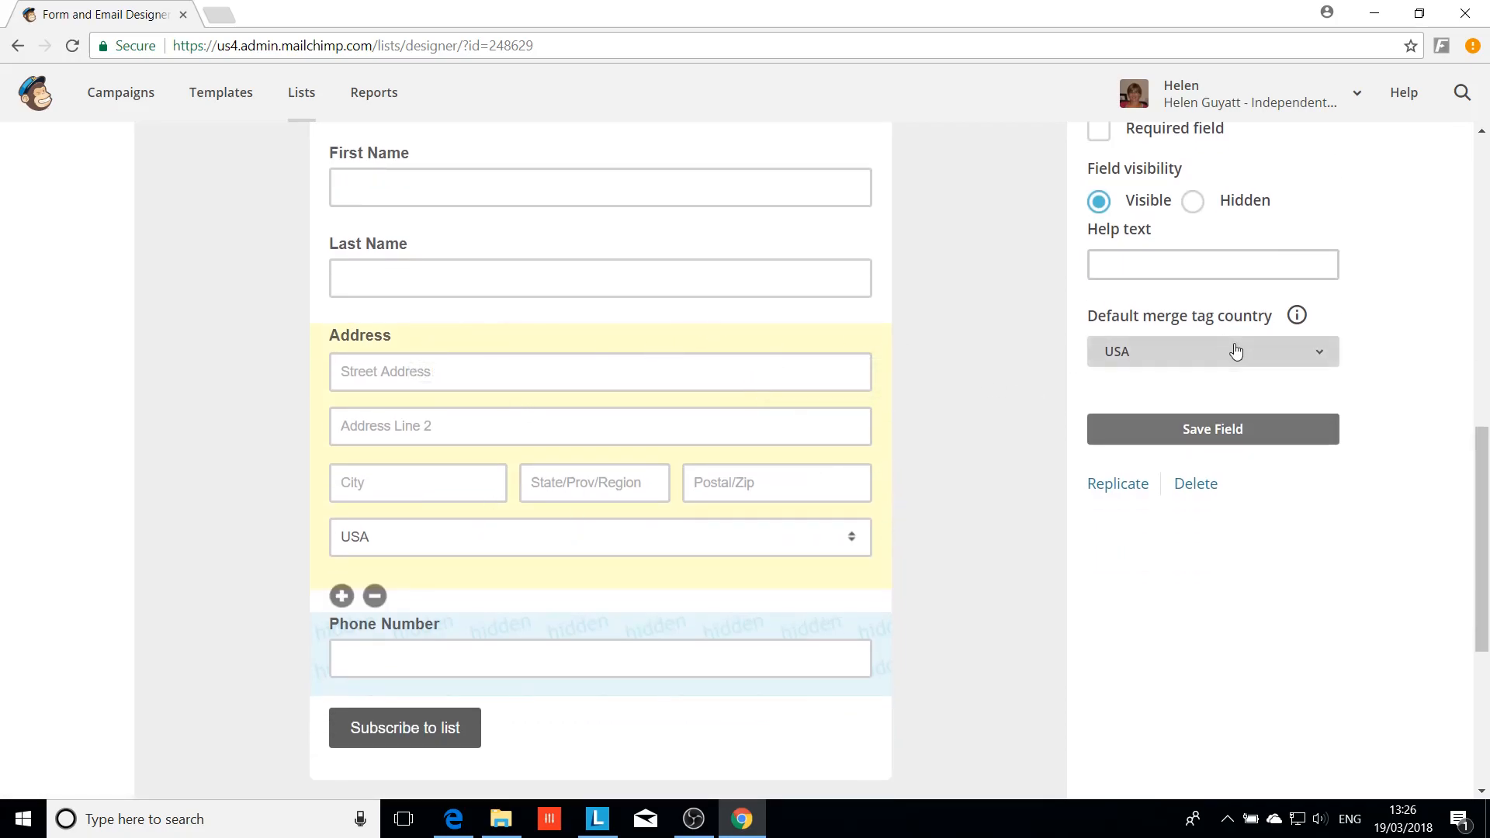
click(1328, 357)
scroll(1386, 397, down, 1)
drag(1385, 397, 1402, 696)
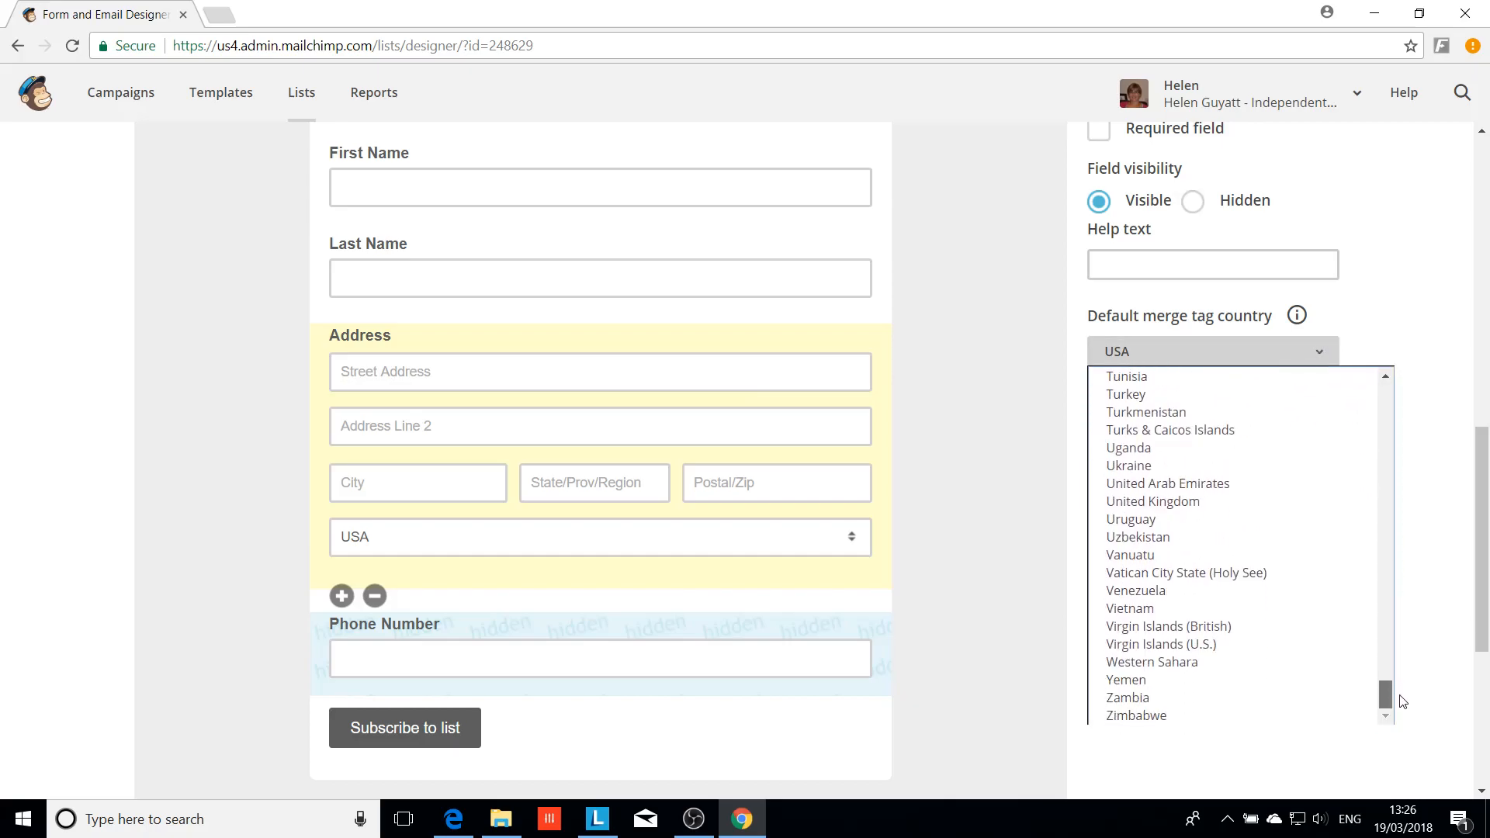
scroll(1319, 605, up, 1)
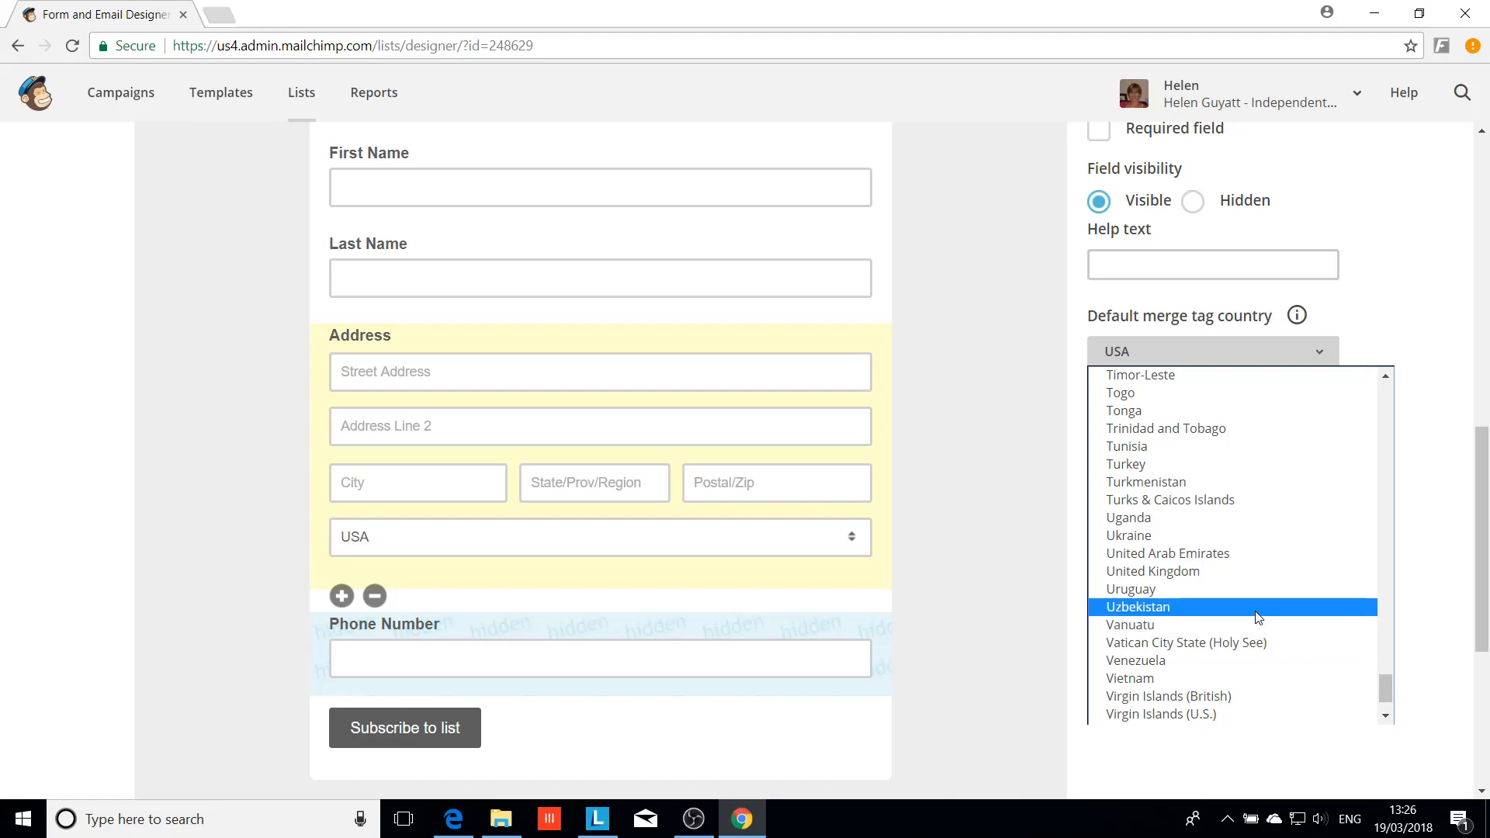
click(1247, 574)
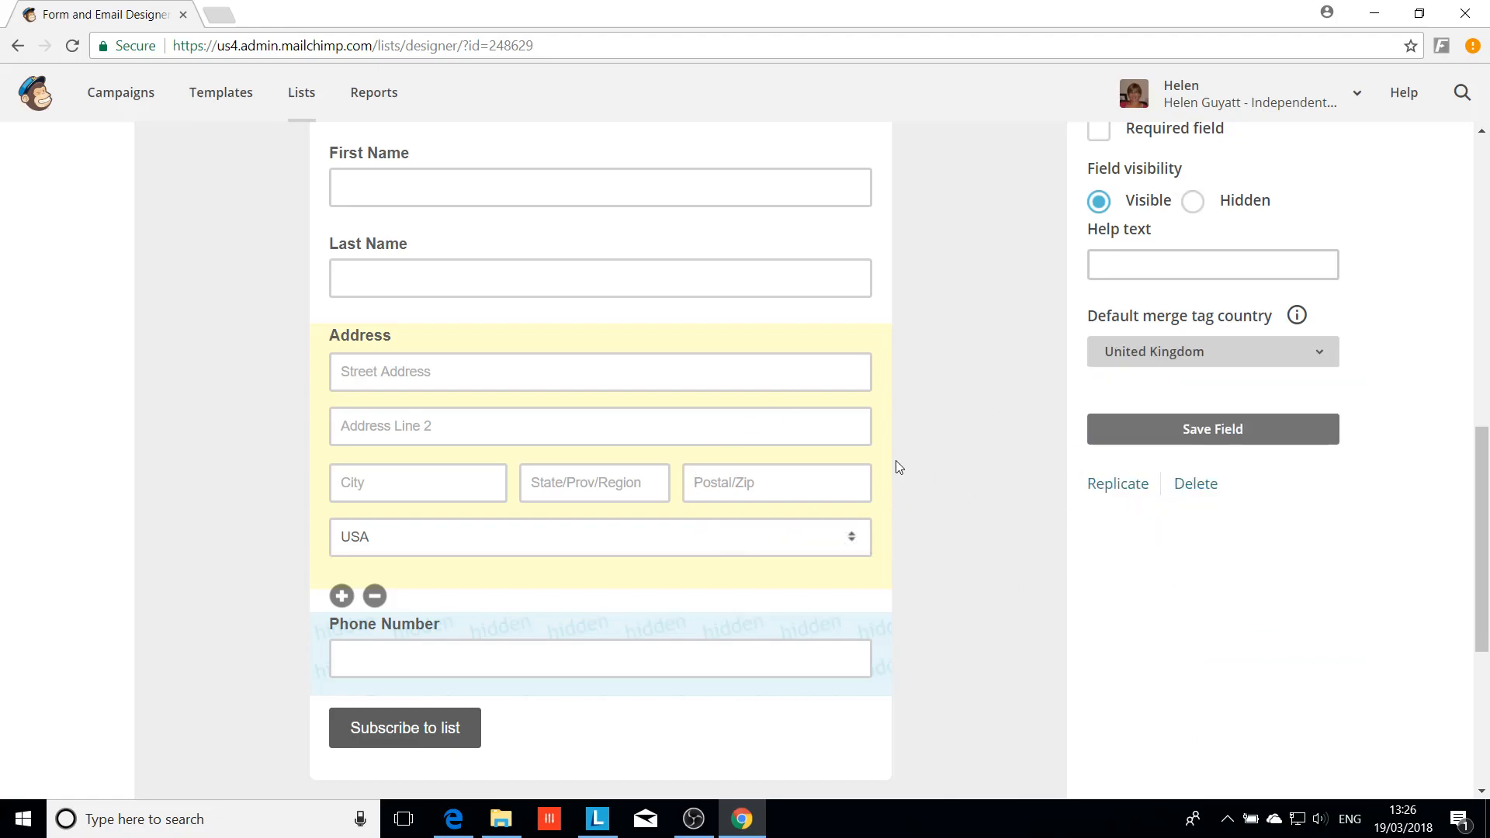
click(1150, 436)
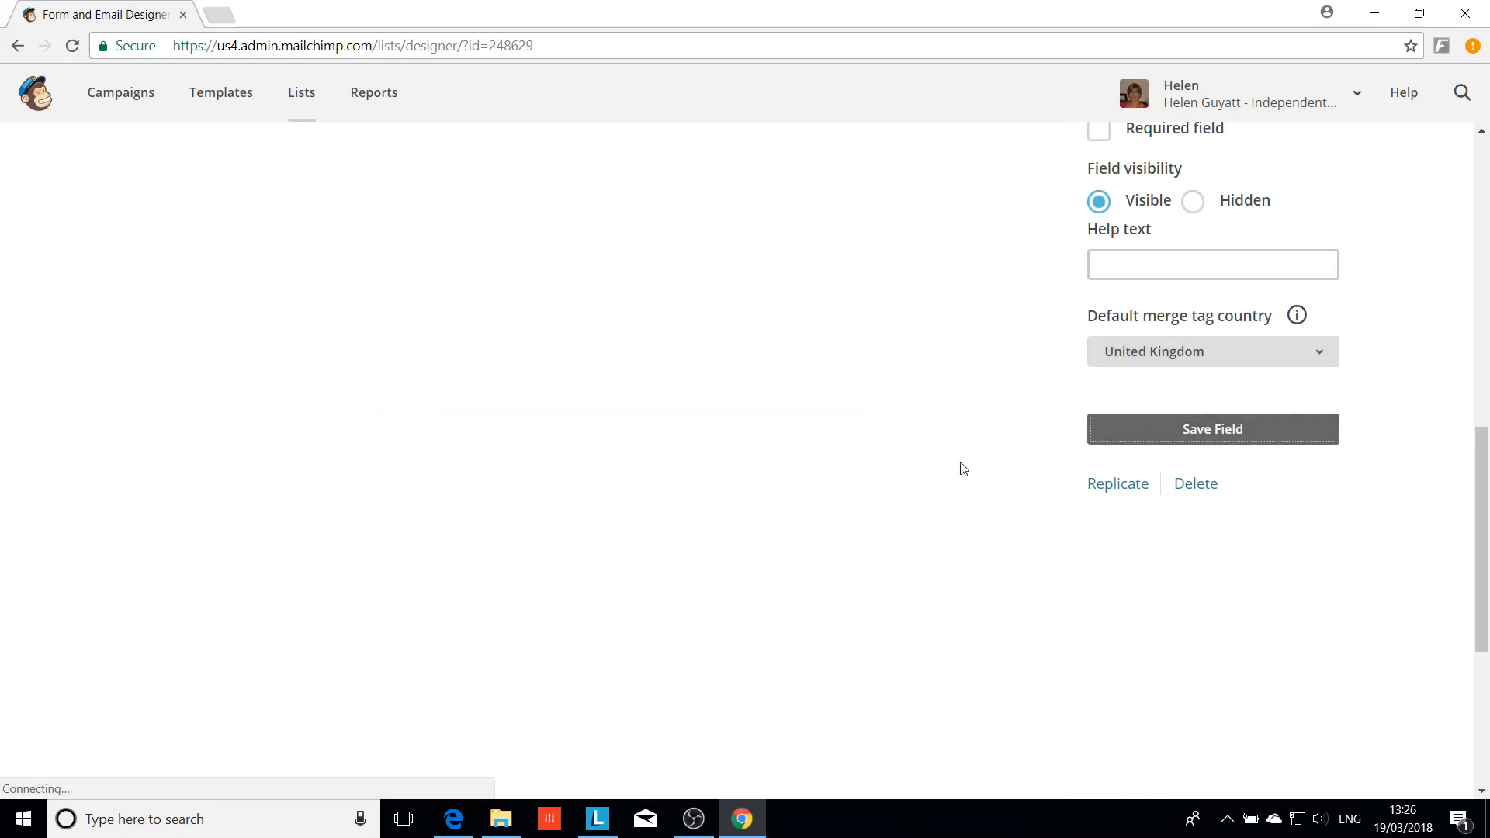
Set the Phone Number field to Visible and save the field settings
scroll(938, 475, down, 3)
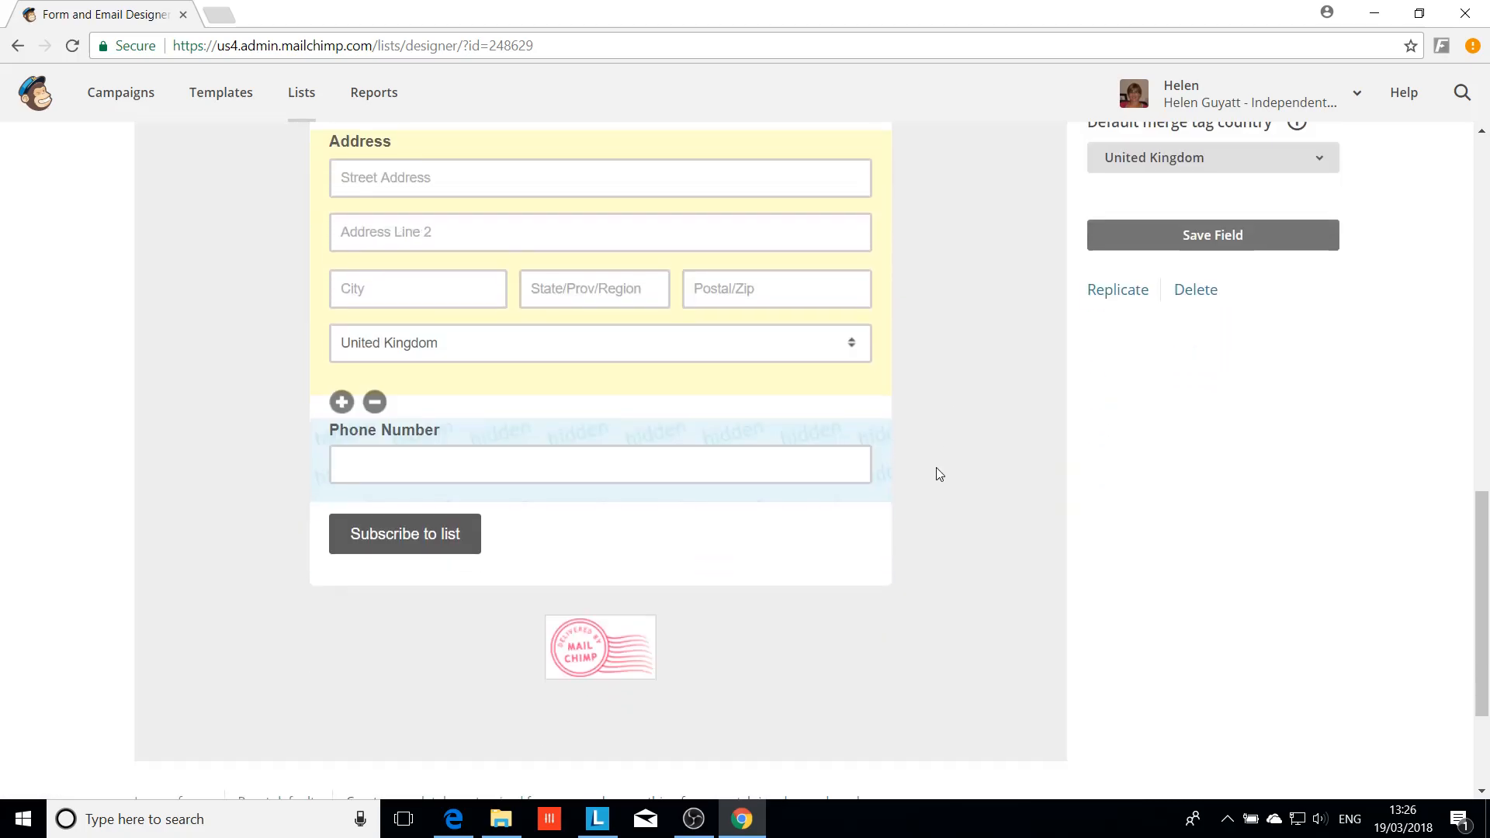
scroll(947, 463, up, 1)
click(780, 529)
scroll(1000, 516, up, 2)
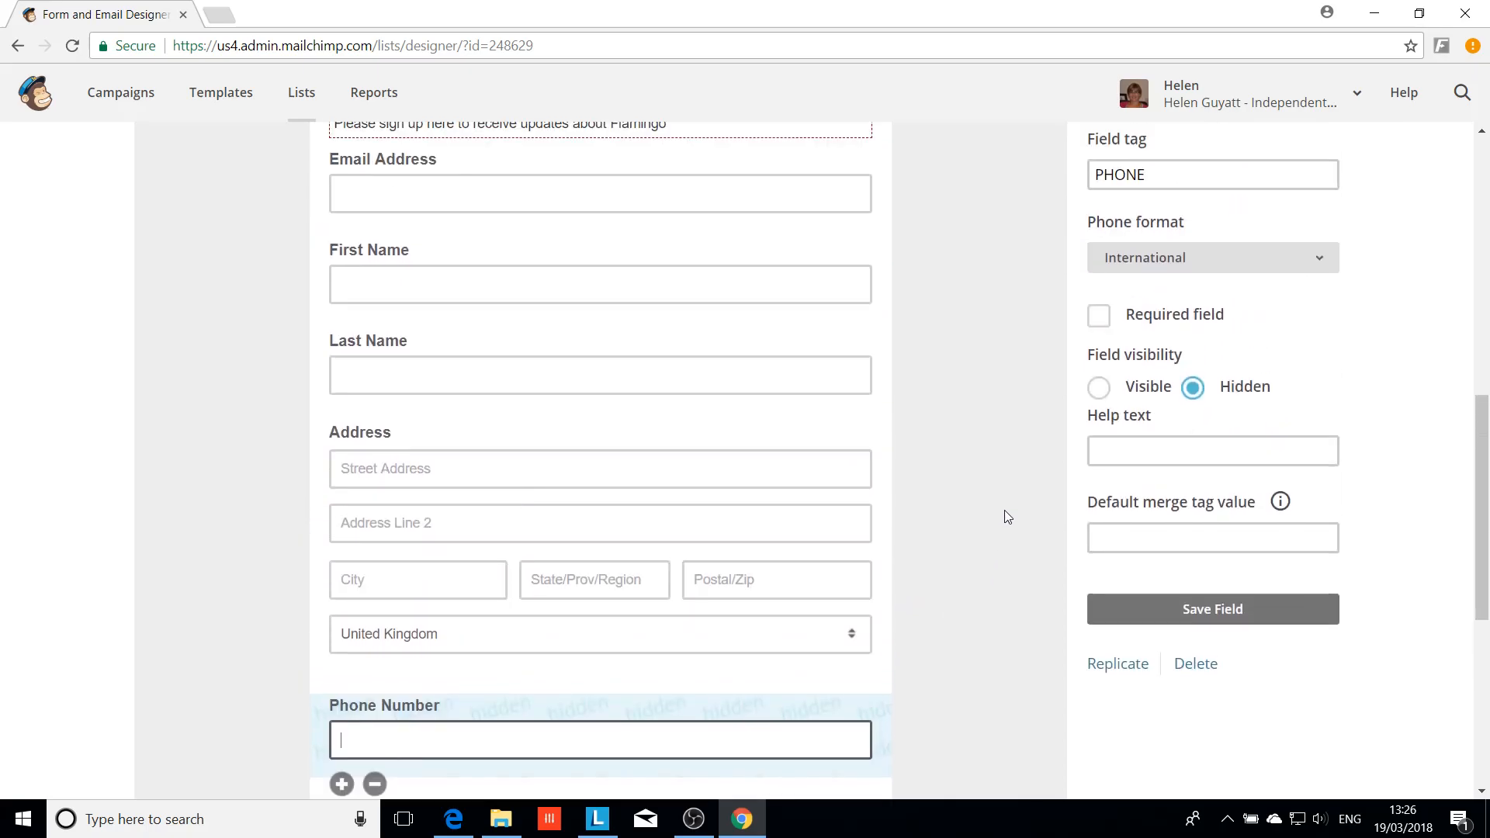
click(1099, 388)
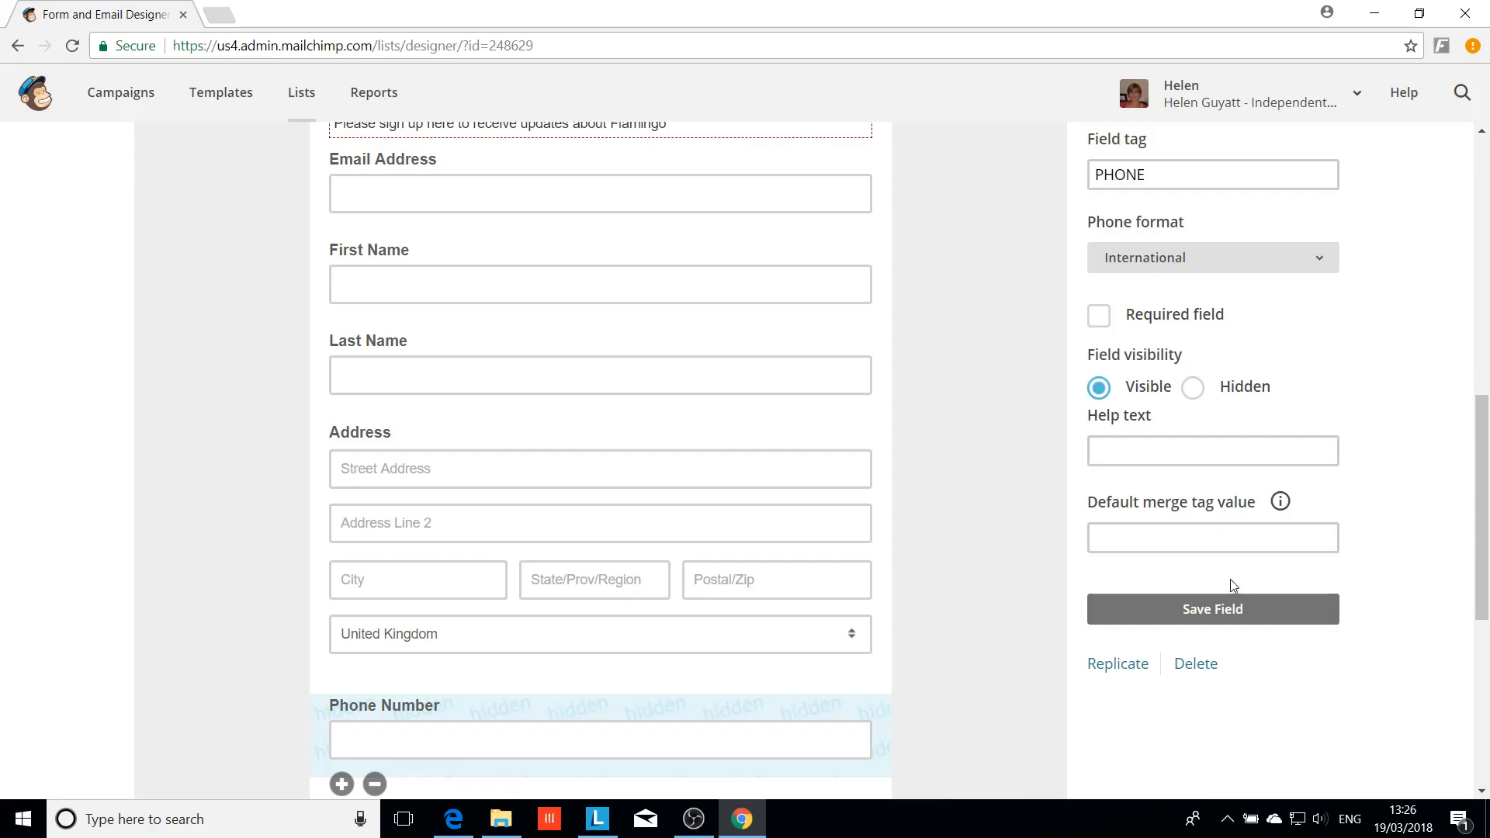
click(1212, 609)
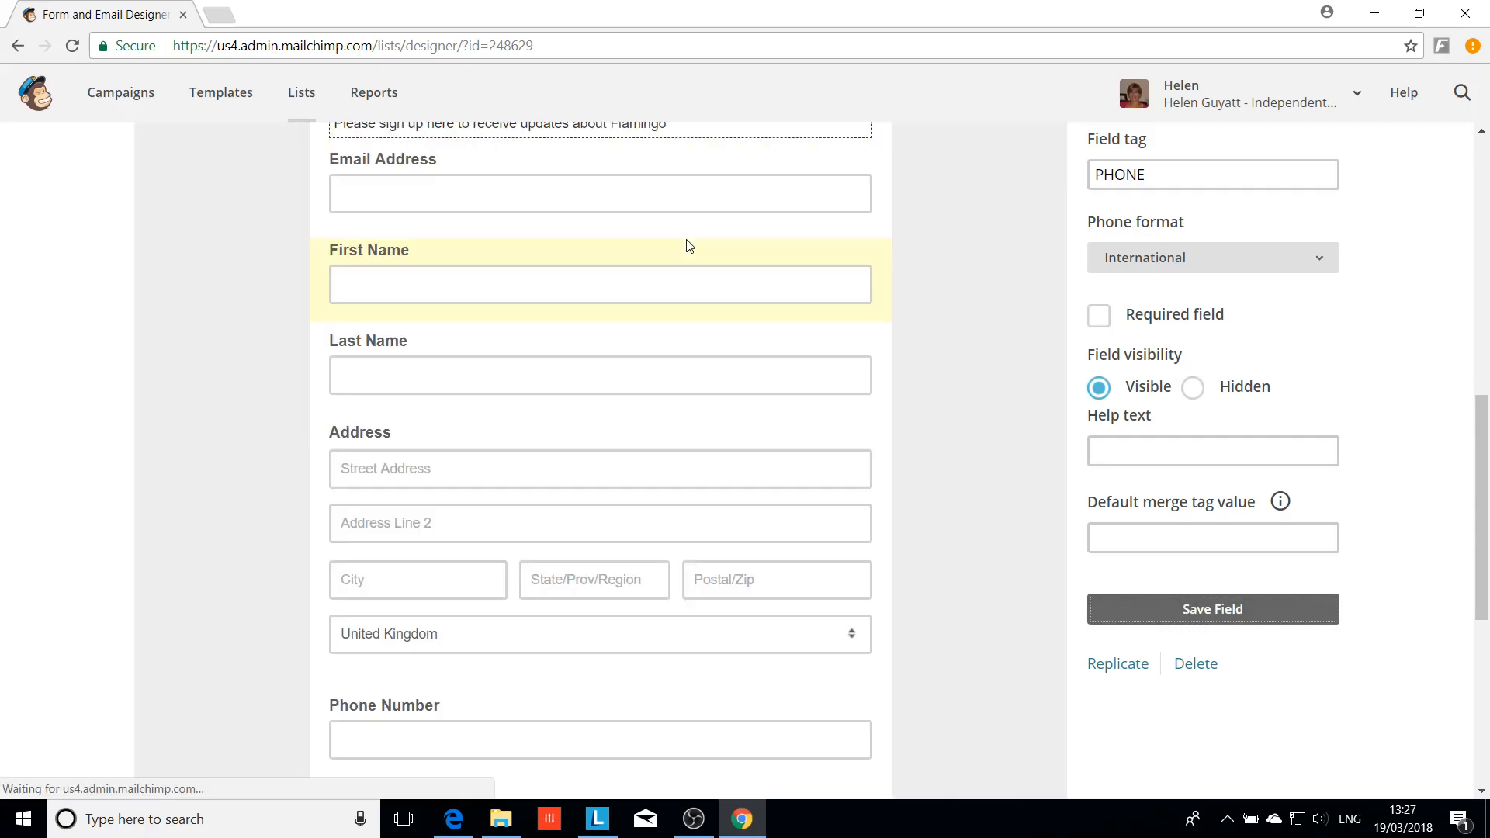
scroll(660, 517, down, 3)
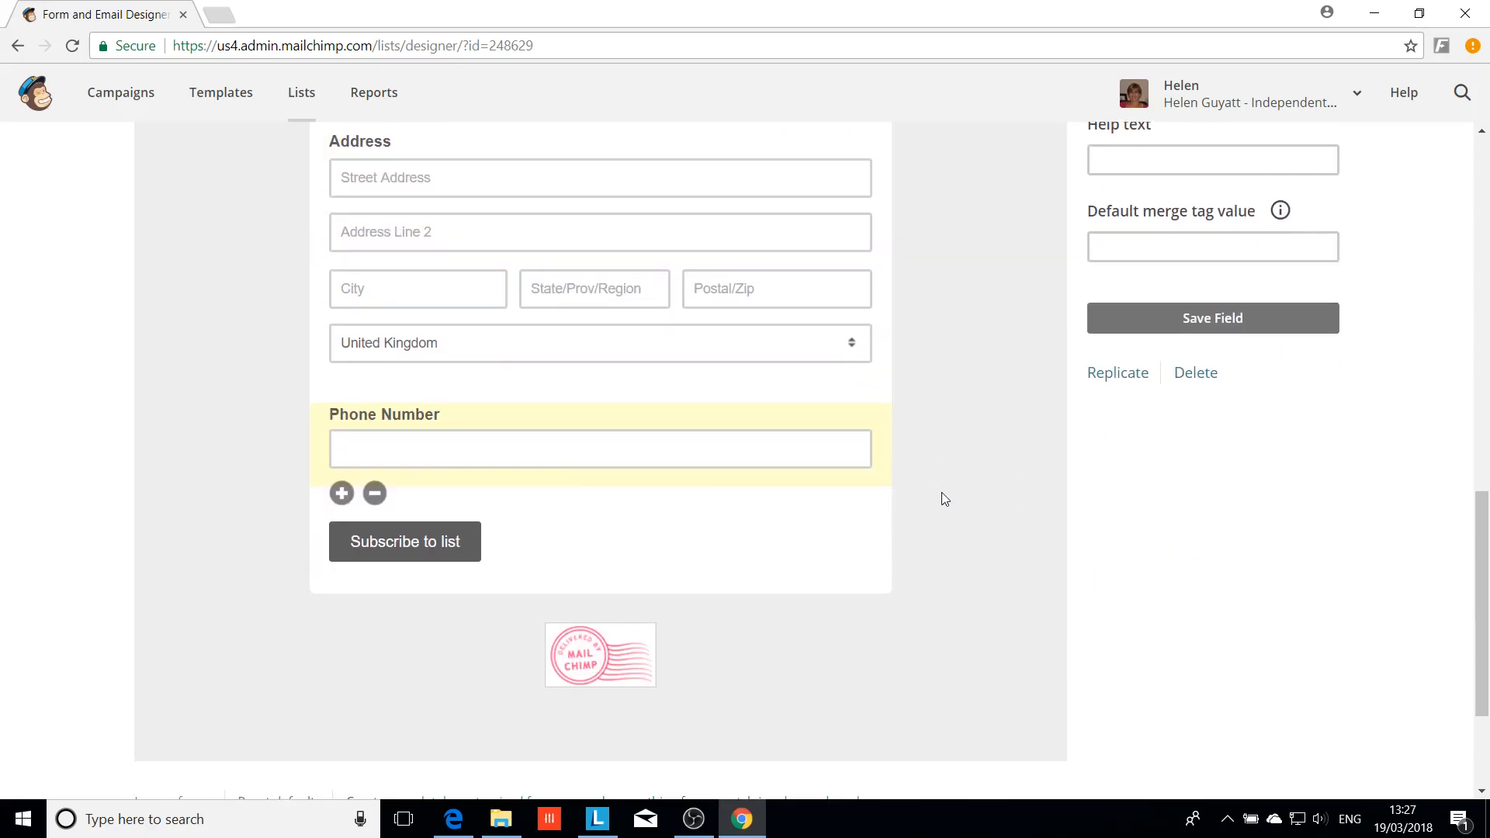
scroll(999, 465, up, 6)
scroll(999, 470, down, 3)
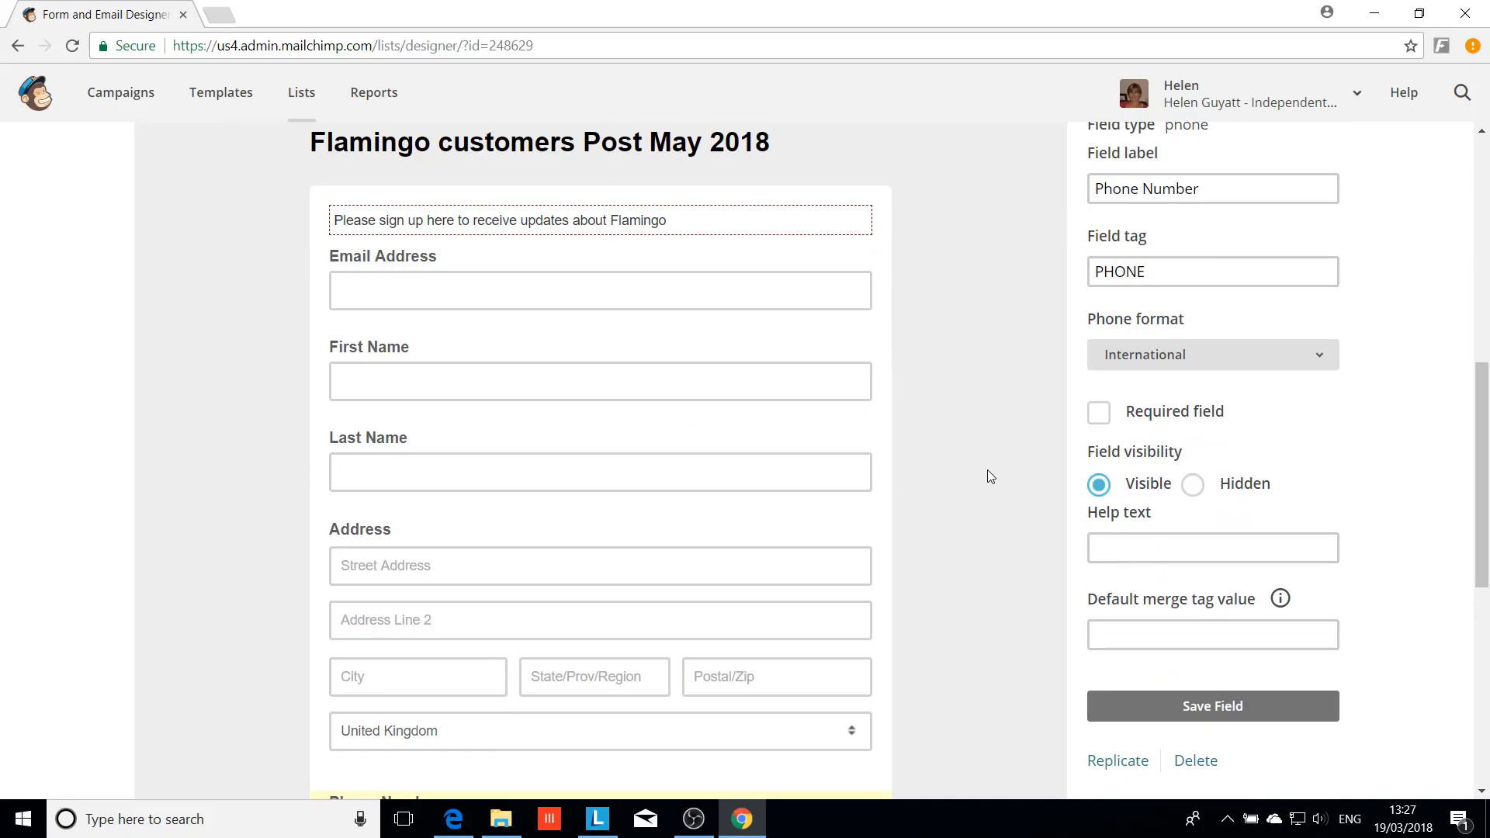
scroll(990, 475, down, 1)
scroll(987, 476, down, 3)
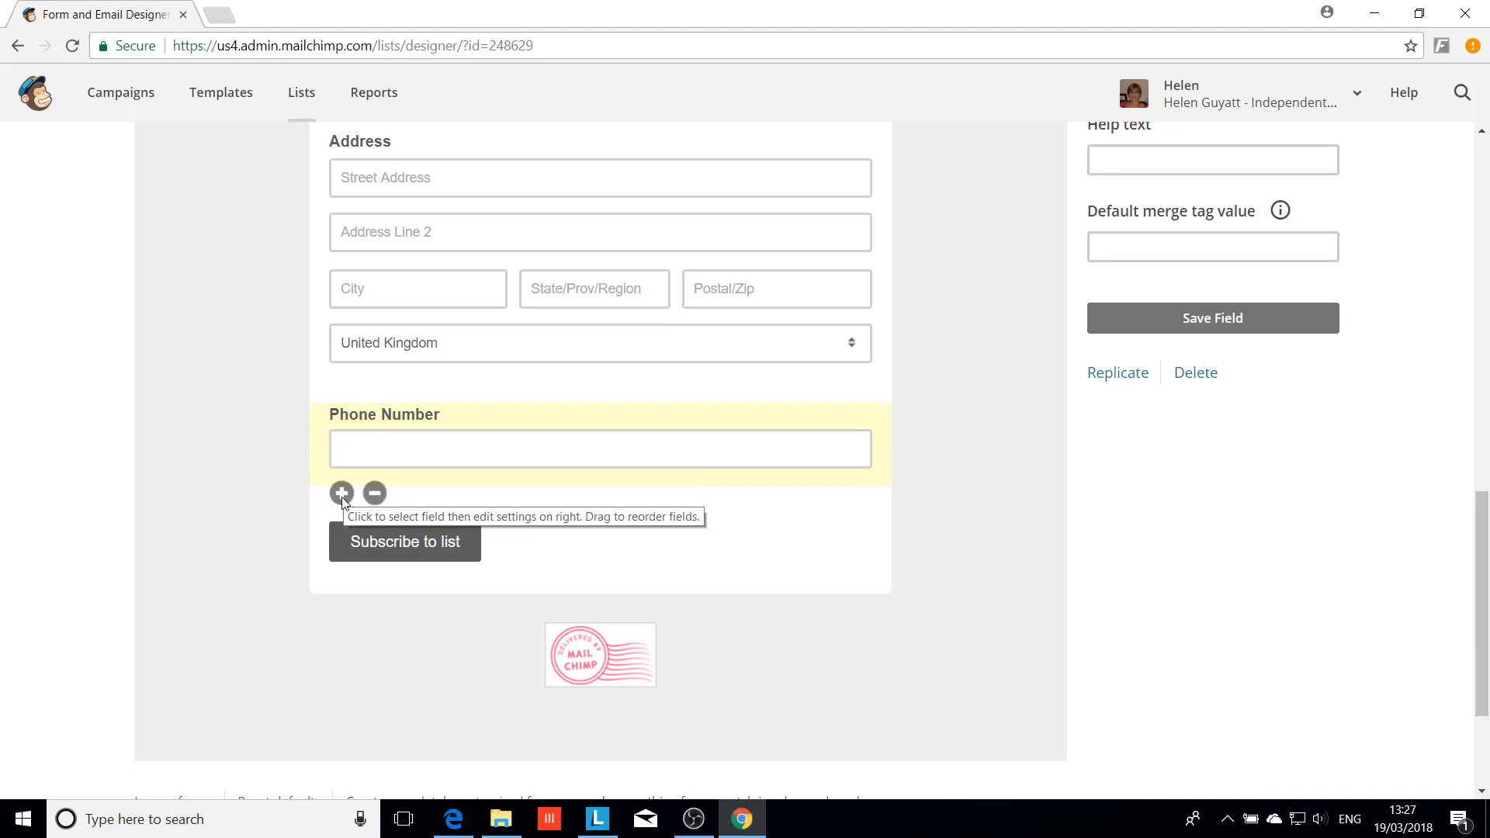
Add another field below Phone Number and display the available field types
click(342, 495)
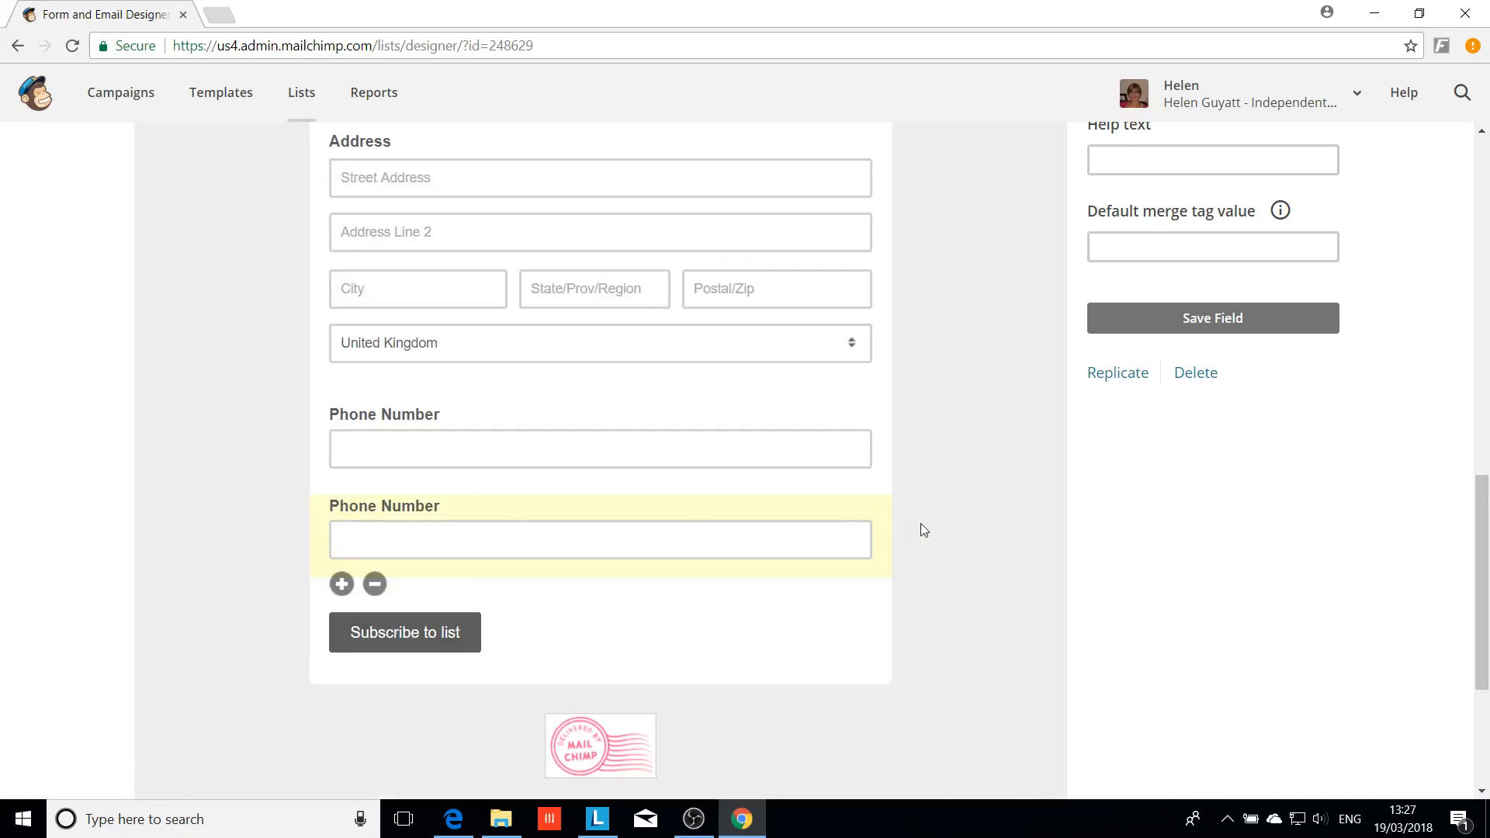
scroll(981, 543, up, 5)
scroll(981, 540, up, 3)
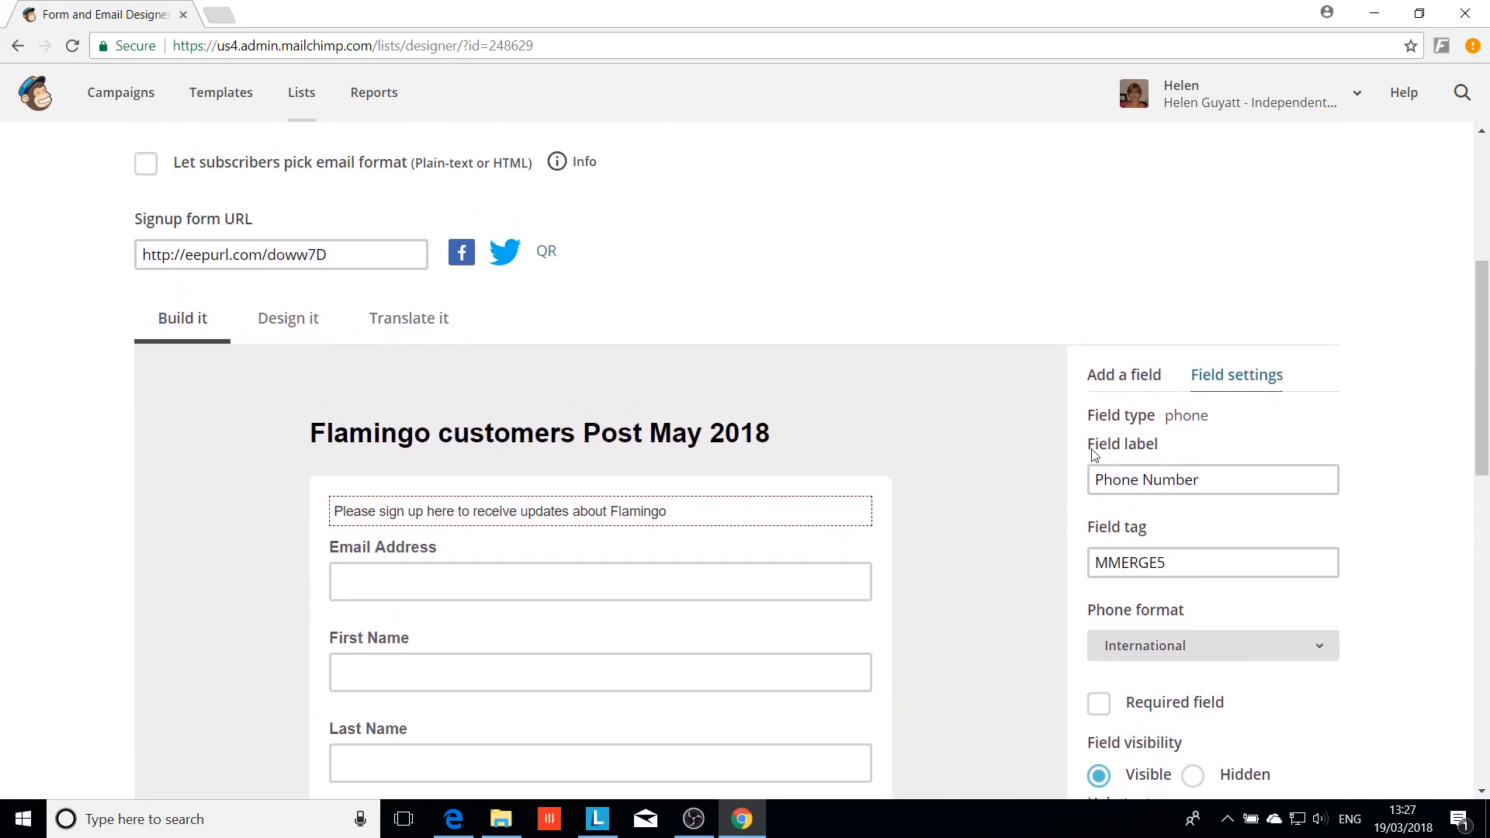
click(1119, 379)
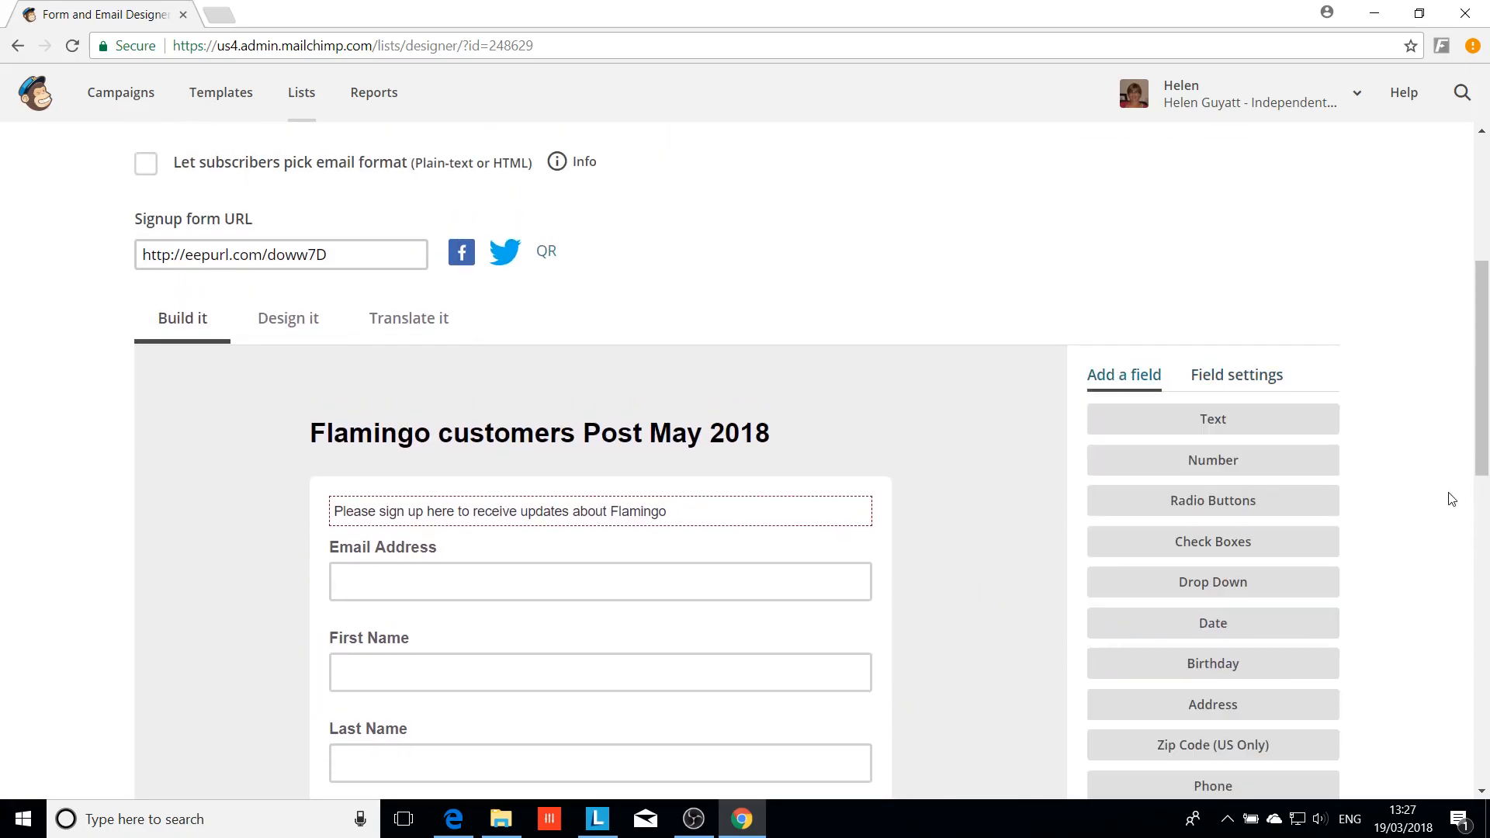
scroll(1397, 536, down, 1)
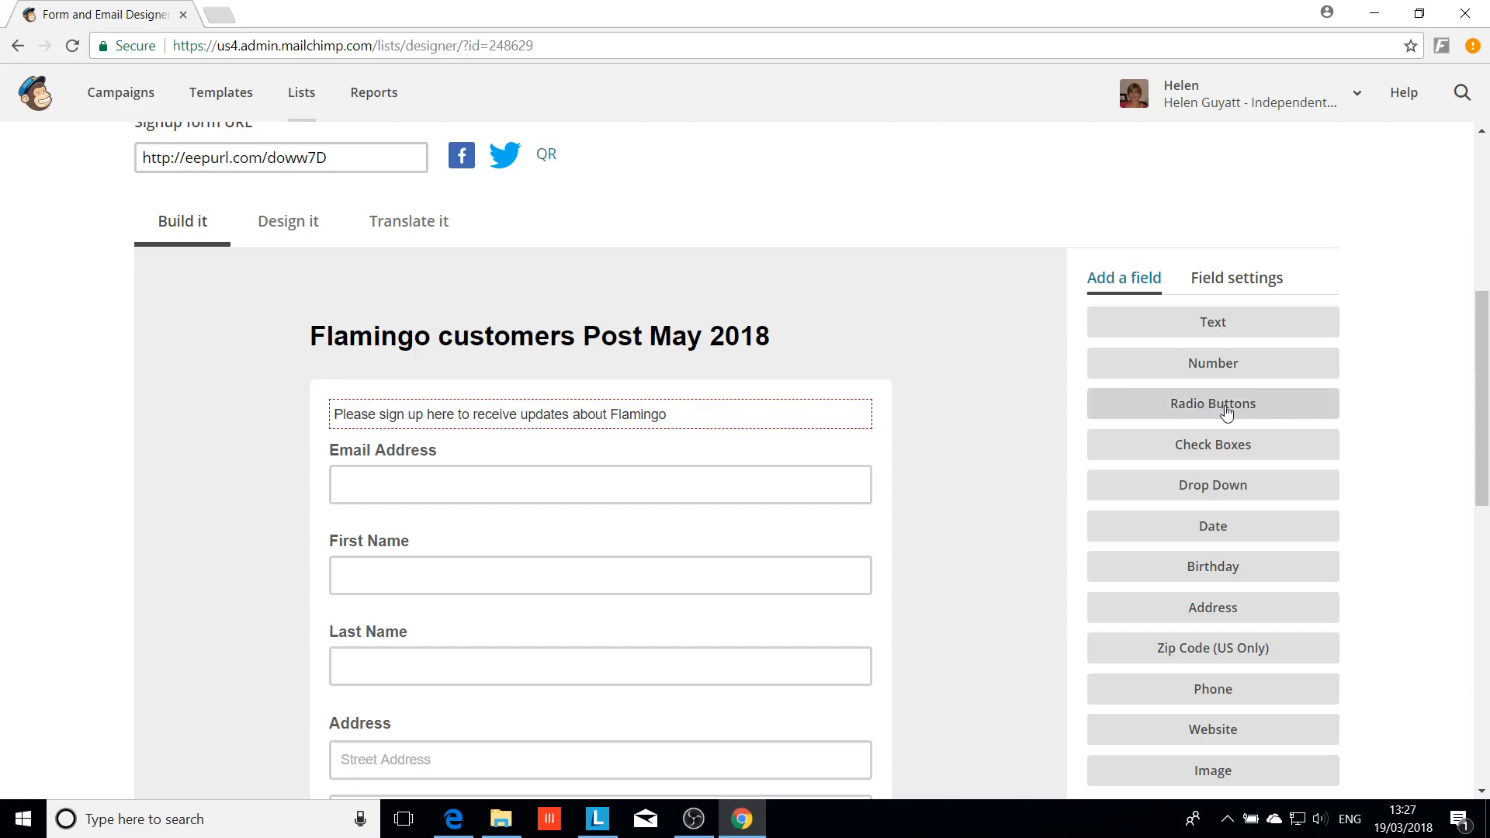
scroll(1366, 449, down, 1)
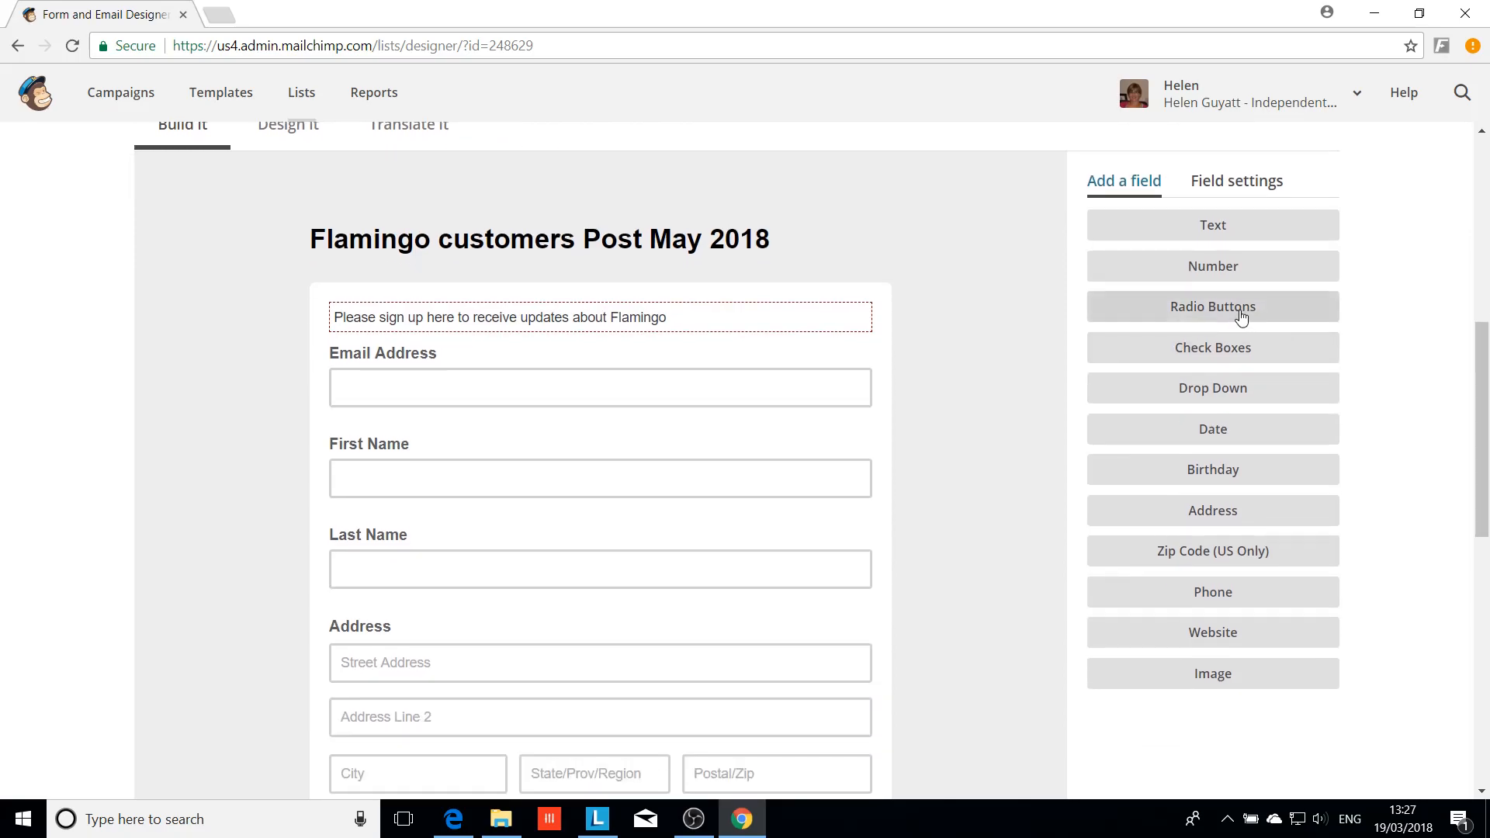
Add a checkboxes field labelled 'Please tick all that apply'
click(1233, 355)
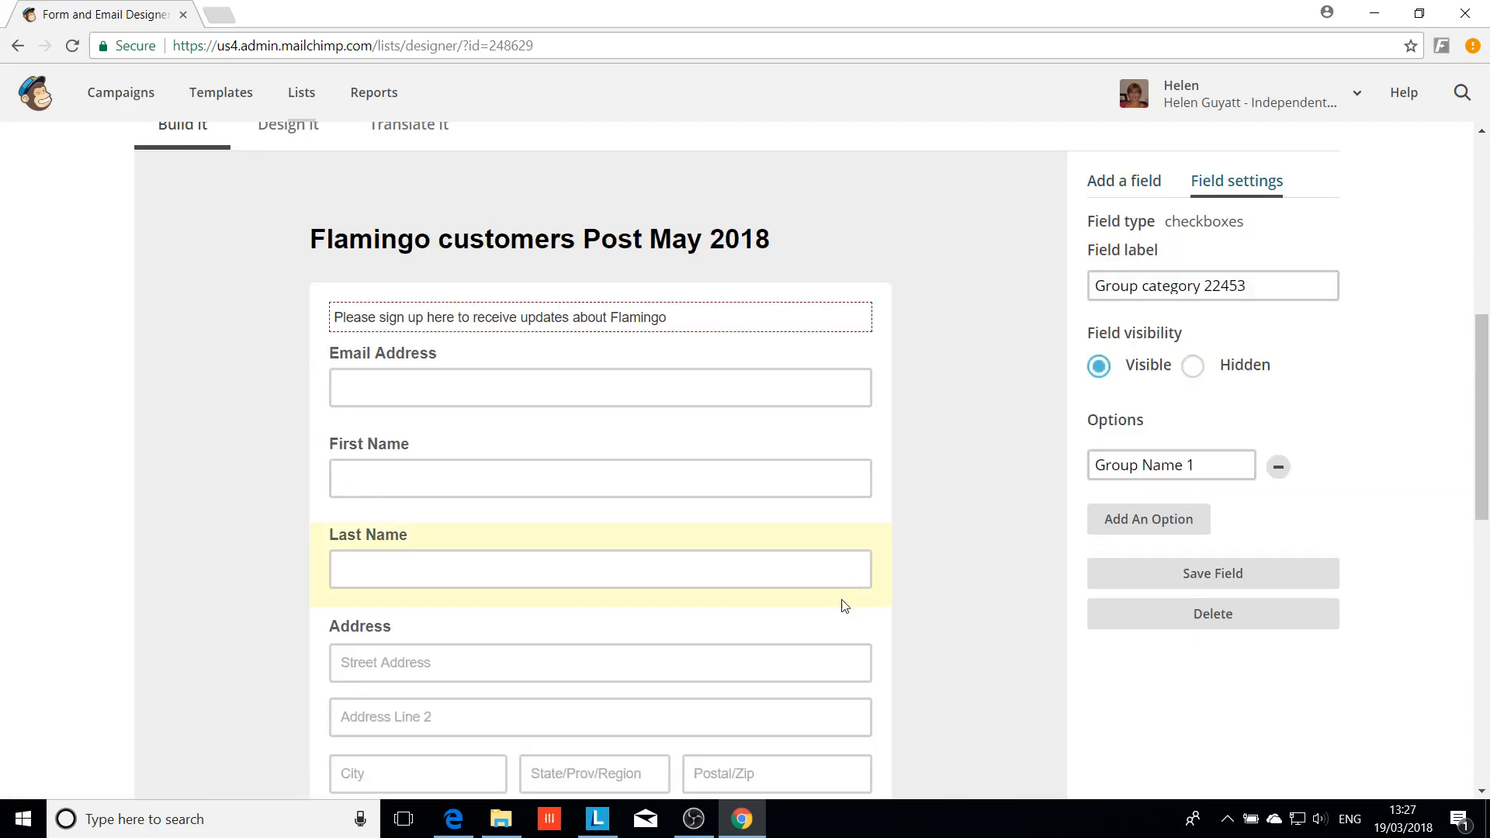
scroll(811, 608, down, 6)
scroll(812, 610, down, 1)
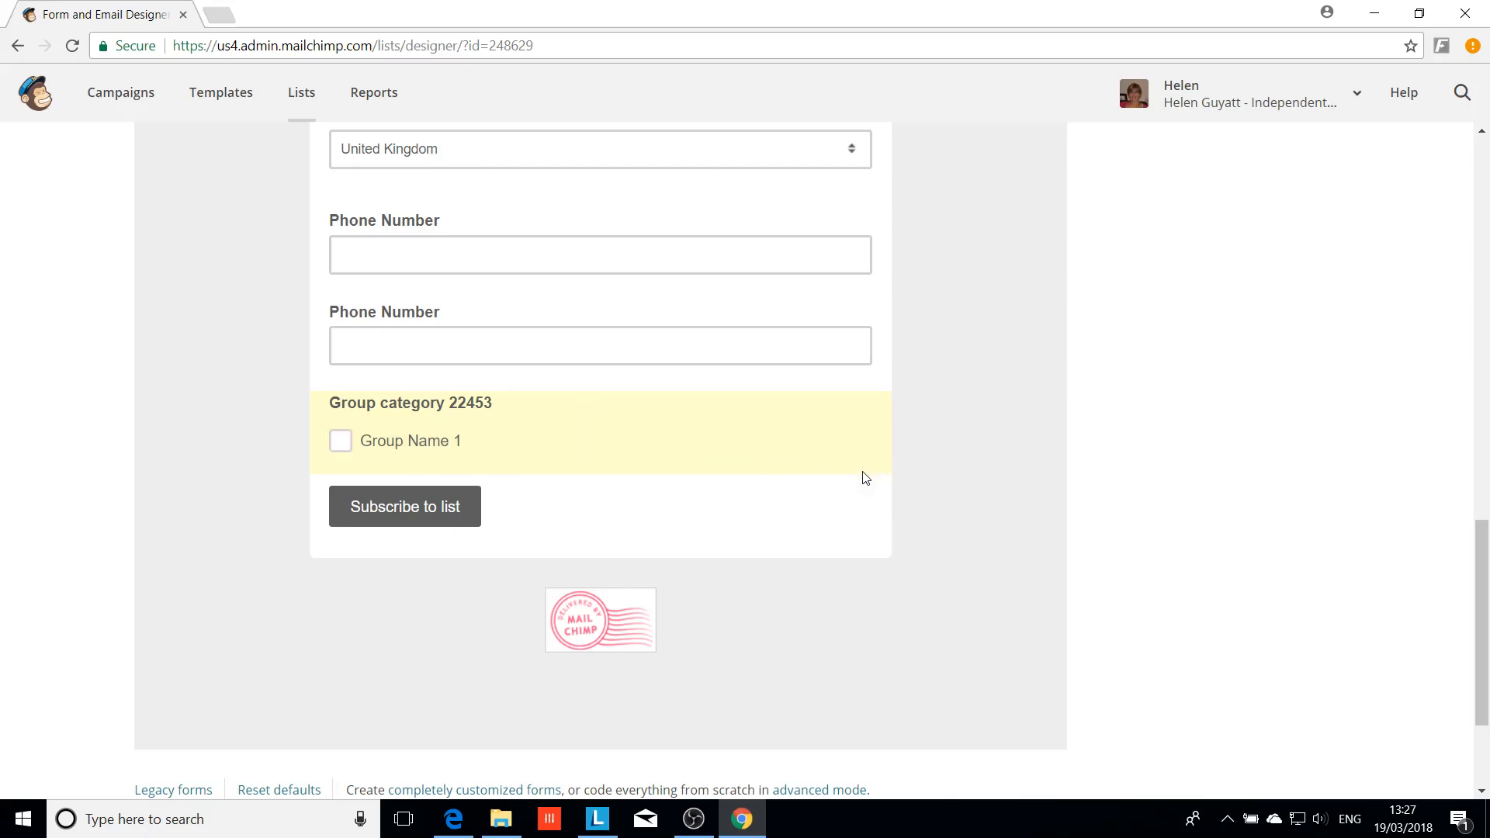
scroll(865, 478, up, 9)
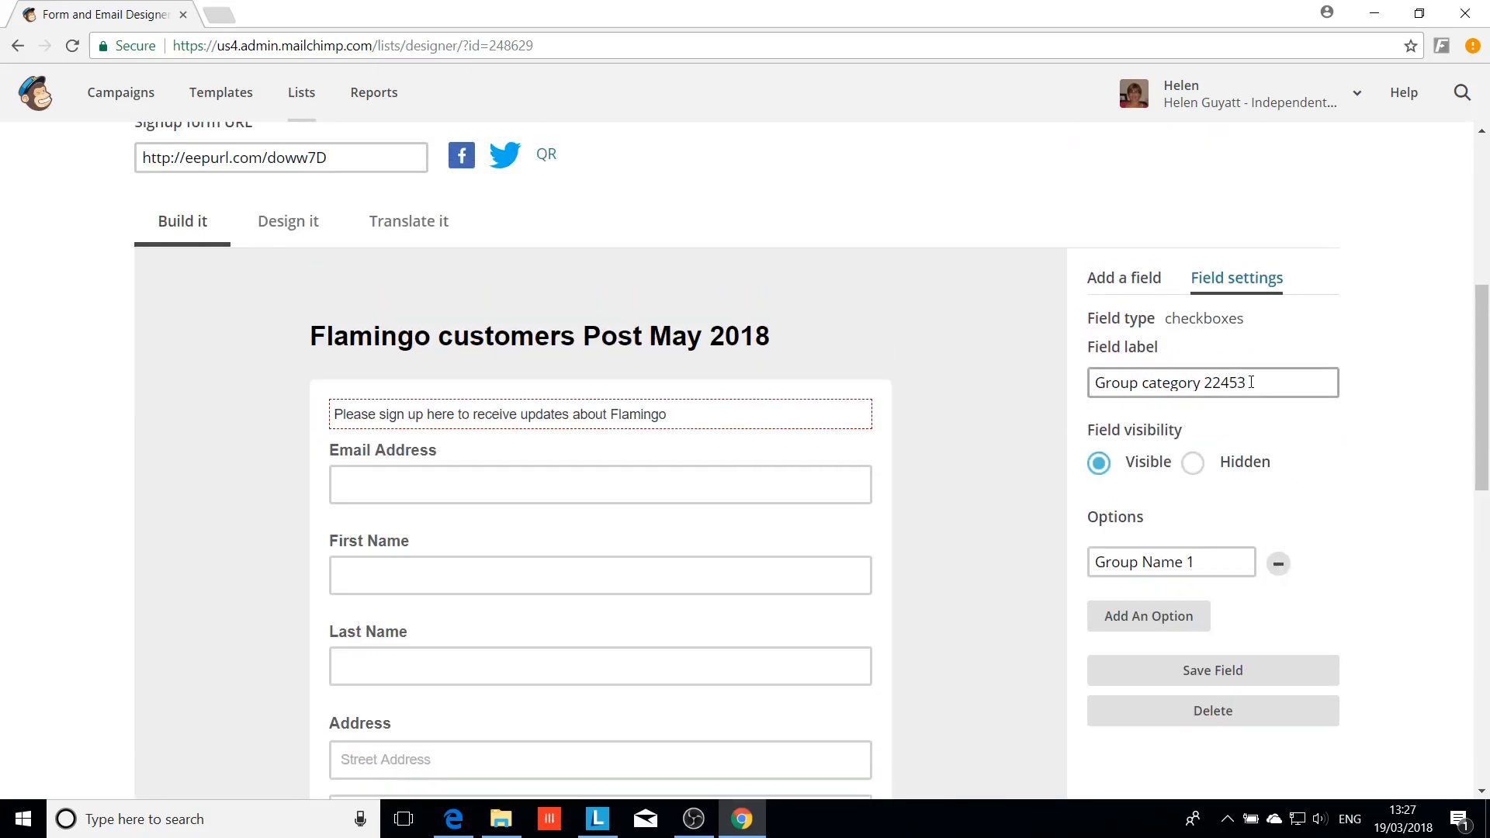
drag(1251, 382, 1054, 365)
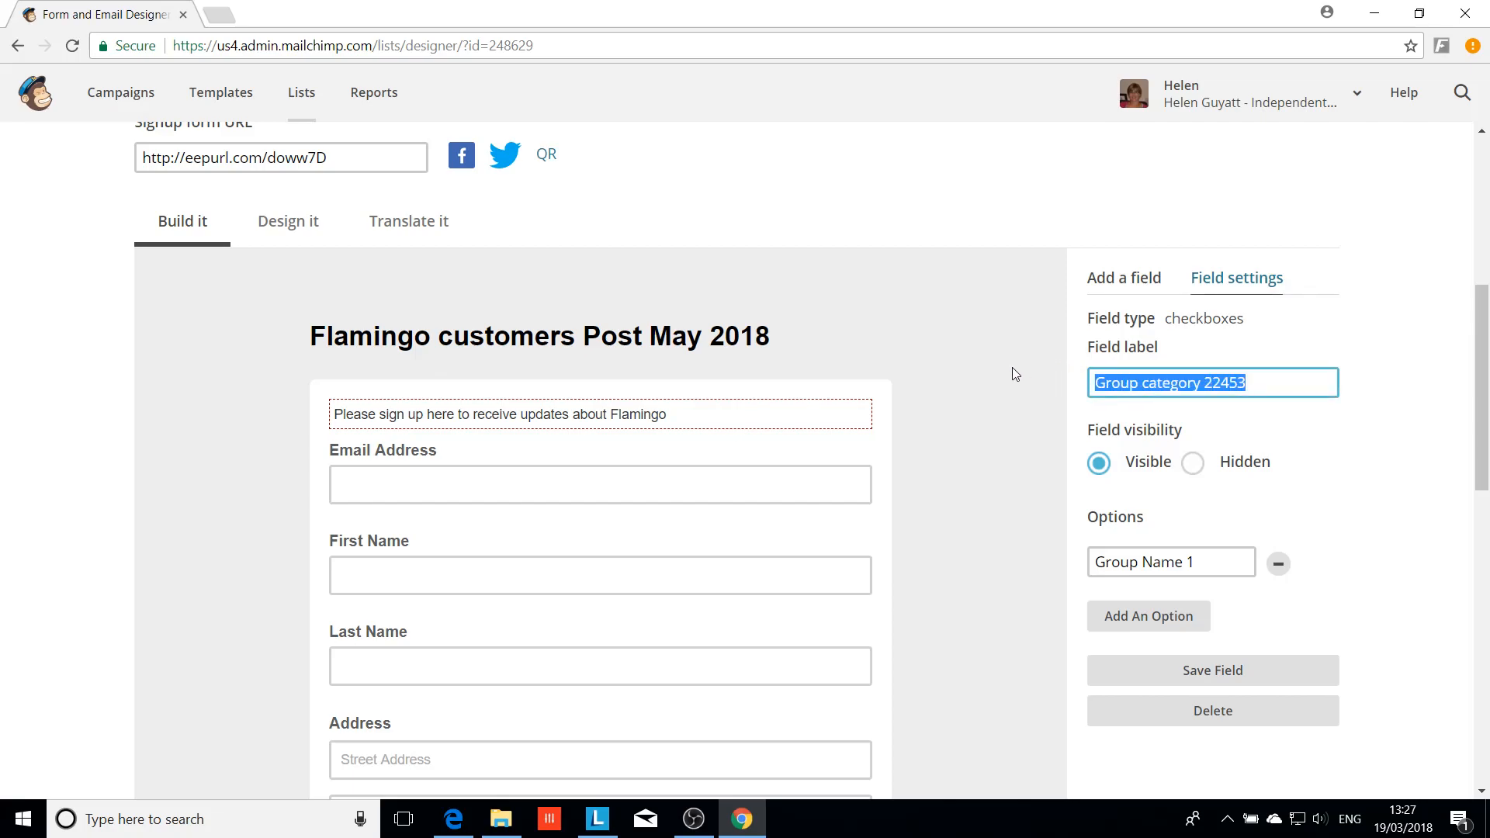
text(Please tick all that apply:)
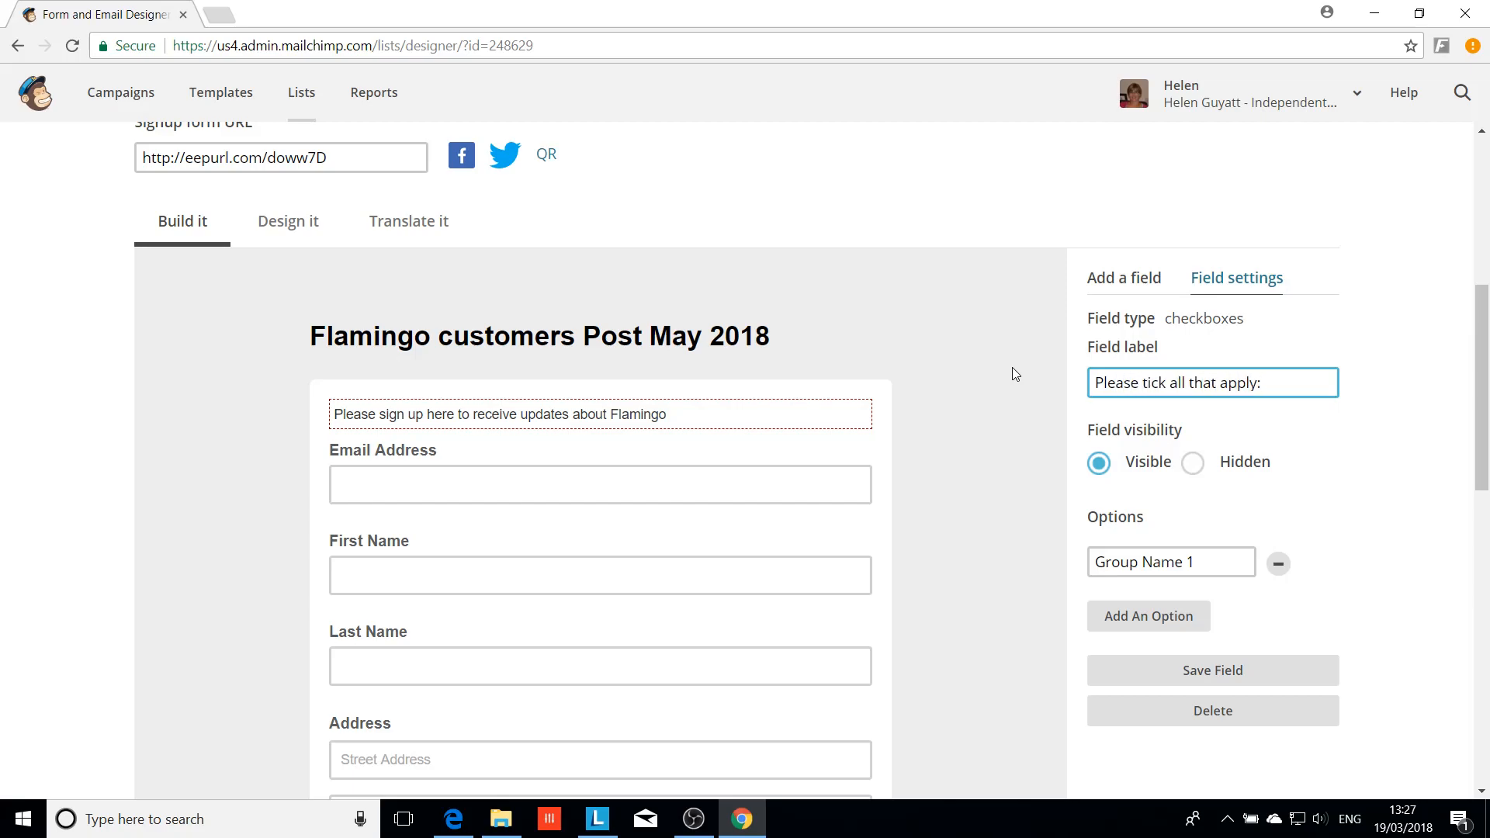
Set its option to 'Please keep me updated with emails and paper catalogues' and add another option
click(1216, 566)
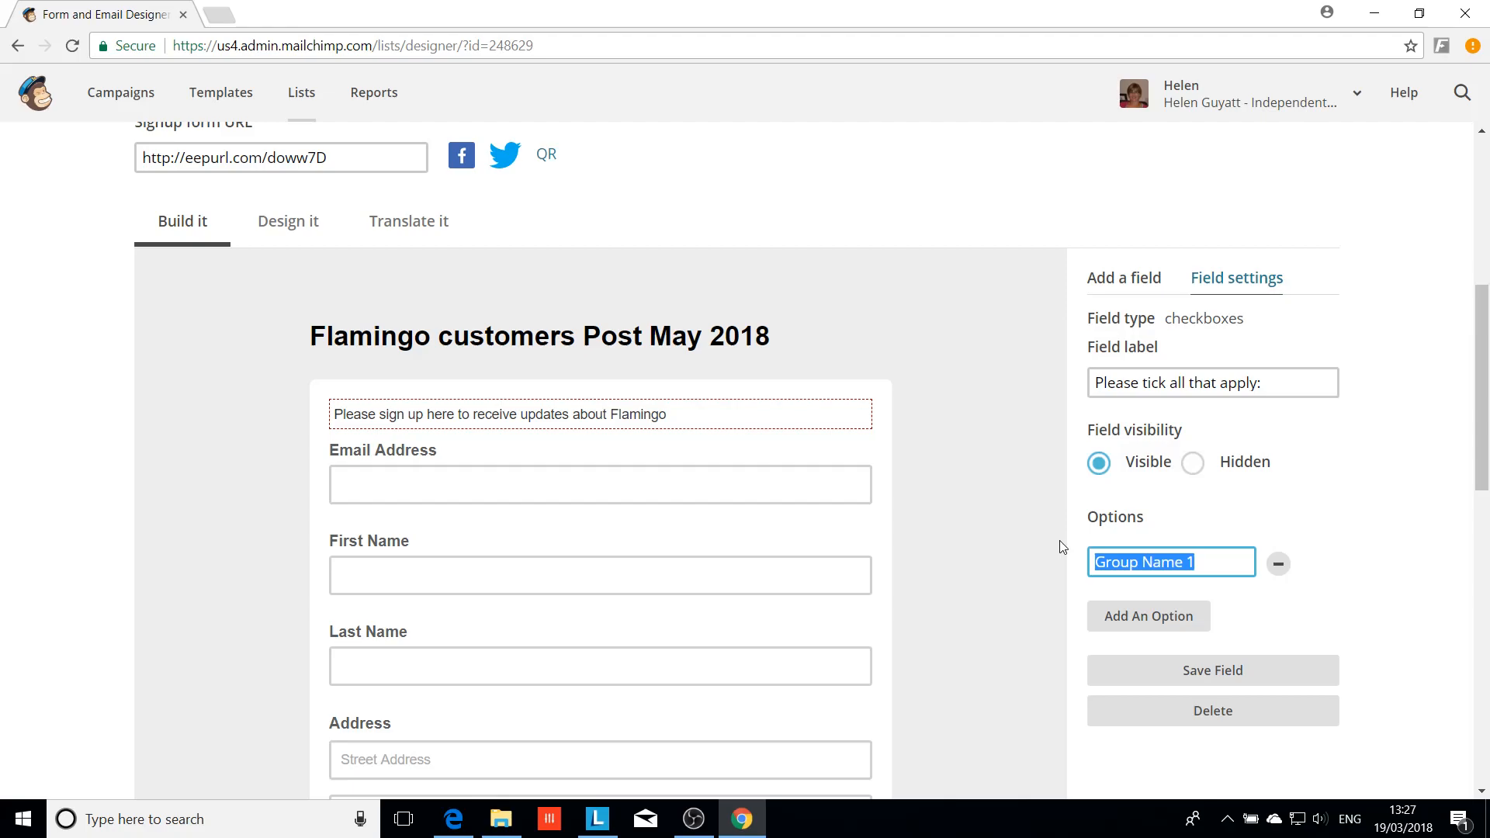
text(Pl)
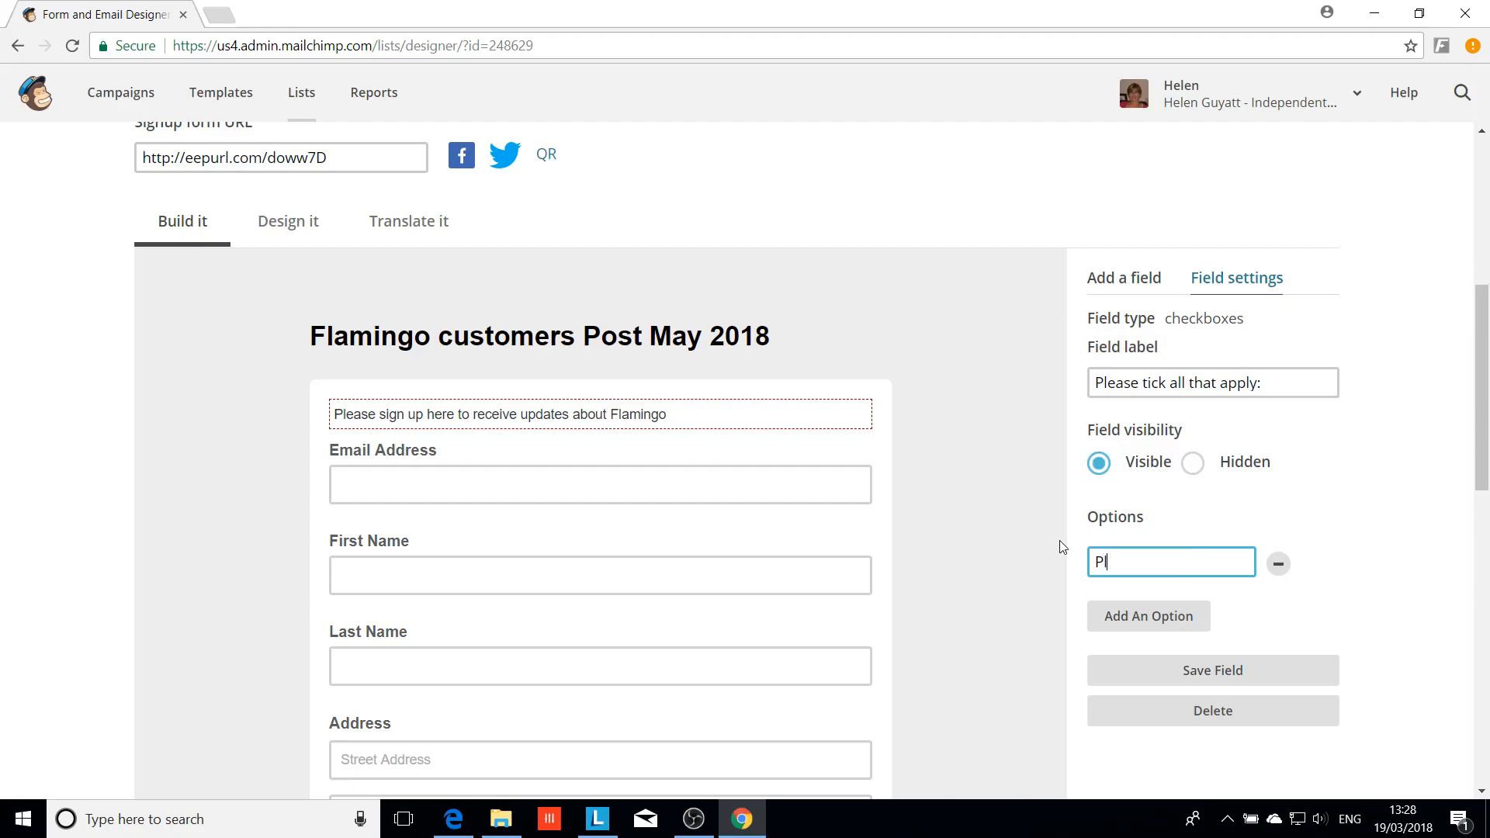
text(ease ceep ,e)
key(BackSpace)
key(BackSpace)
text(me updated with )
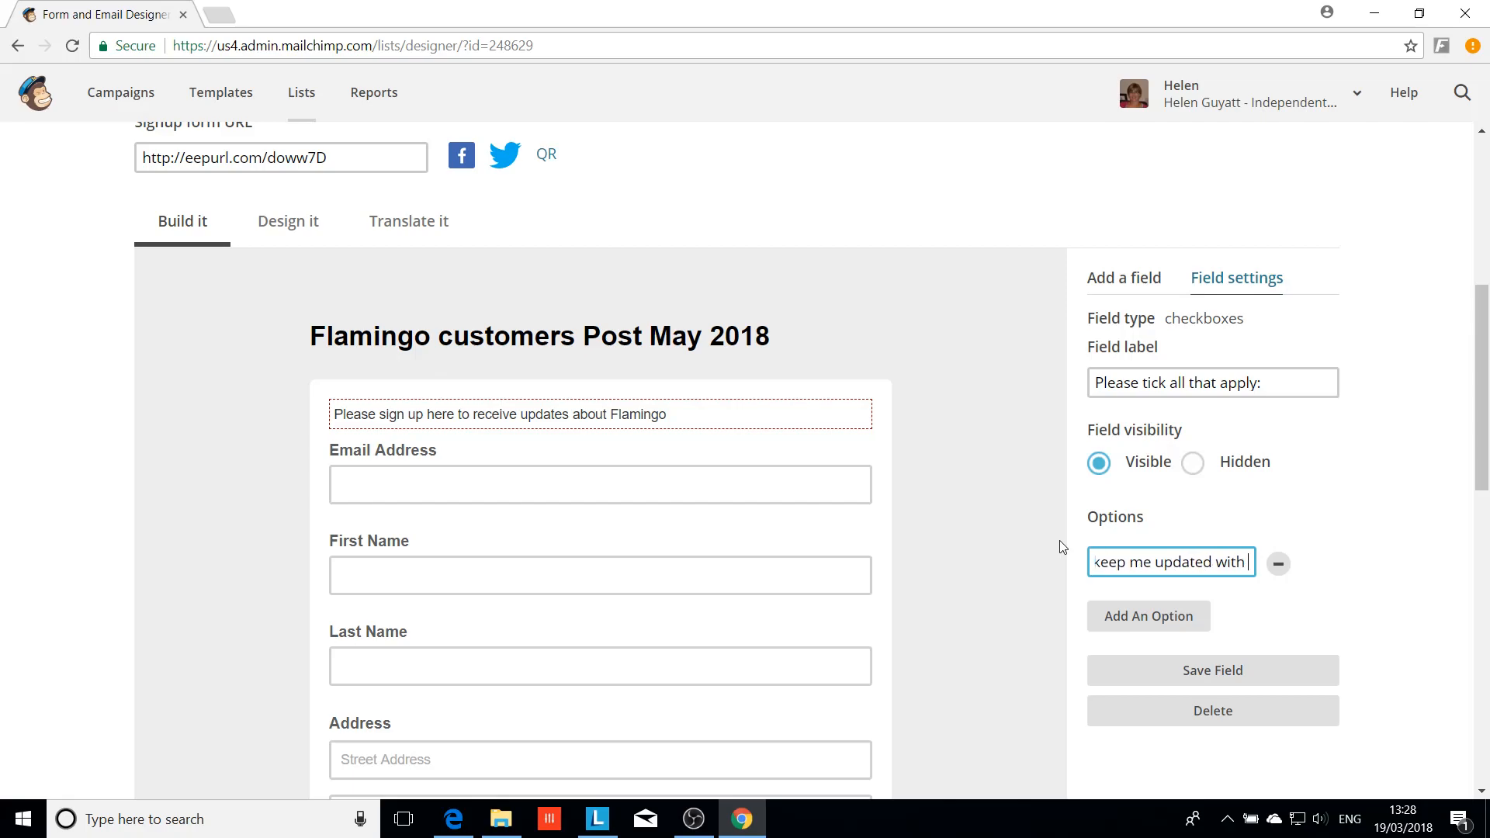
text(emials)
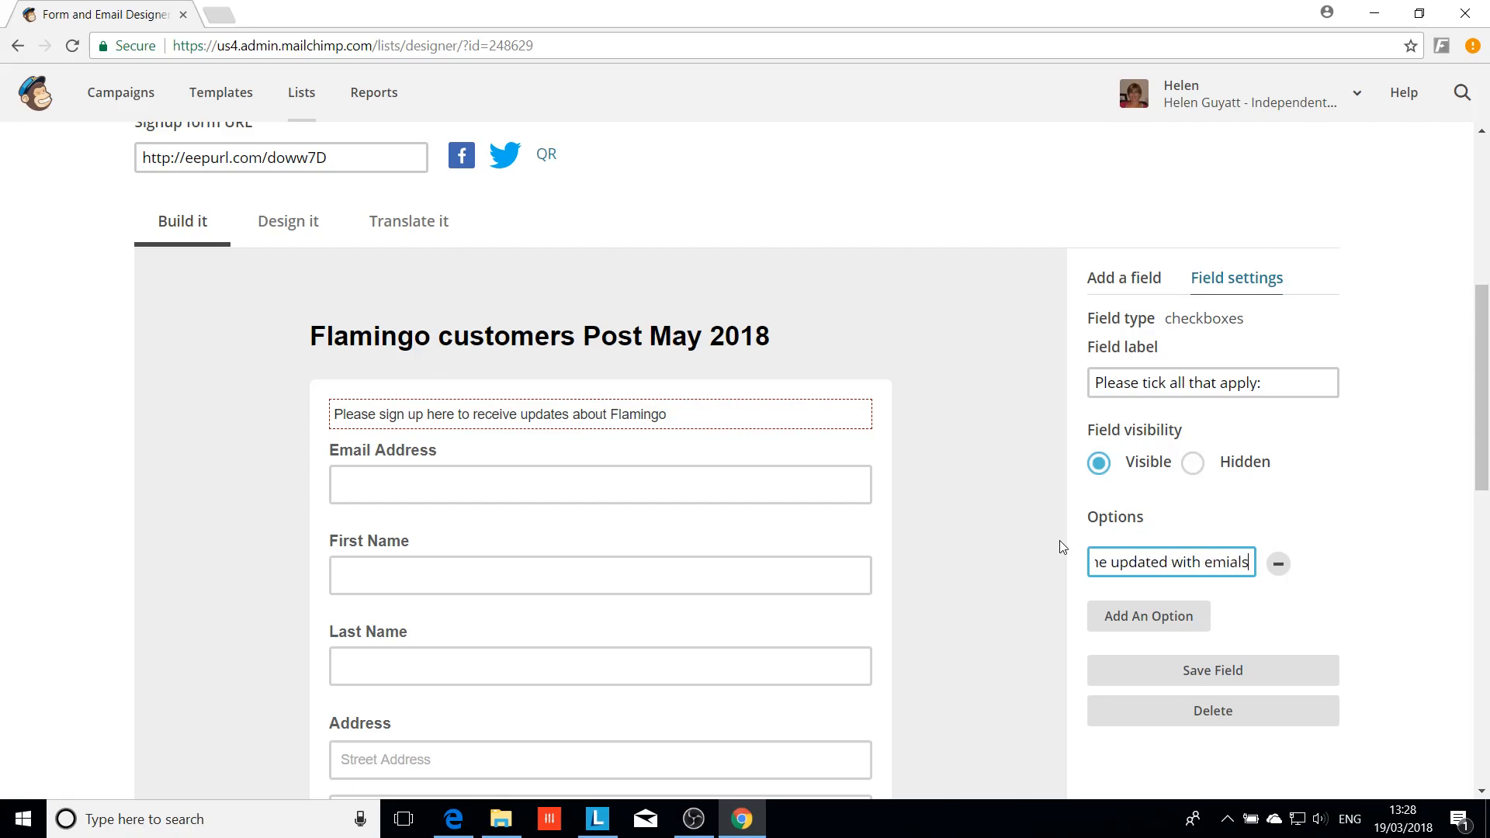
key(BackSpace)
key(BackSpace)
key(BackSpace)
key(BackSpace)
text(a)
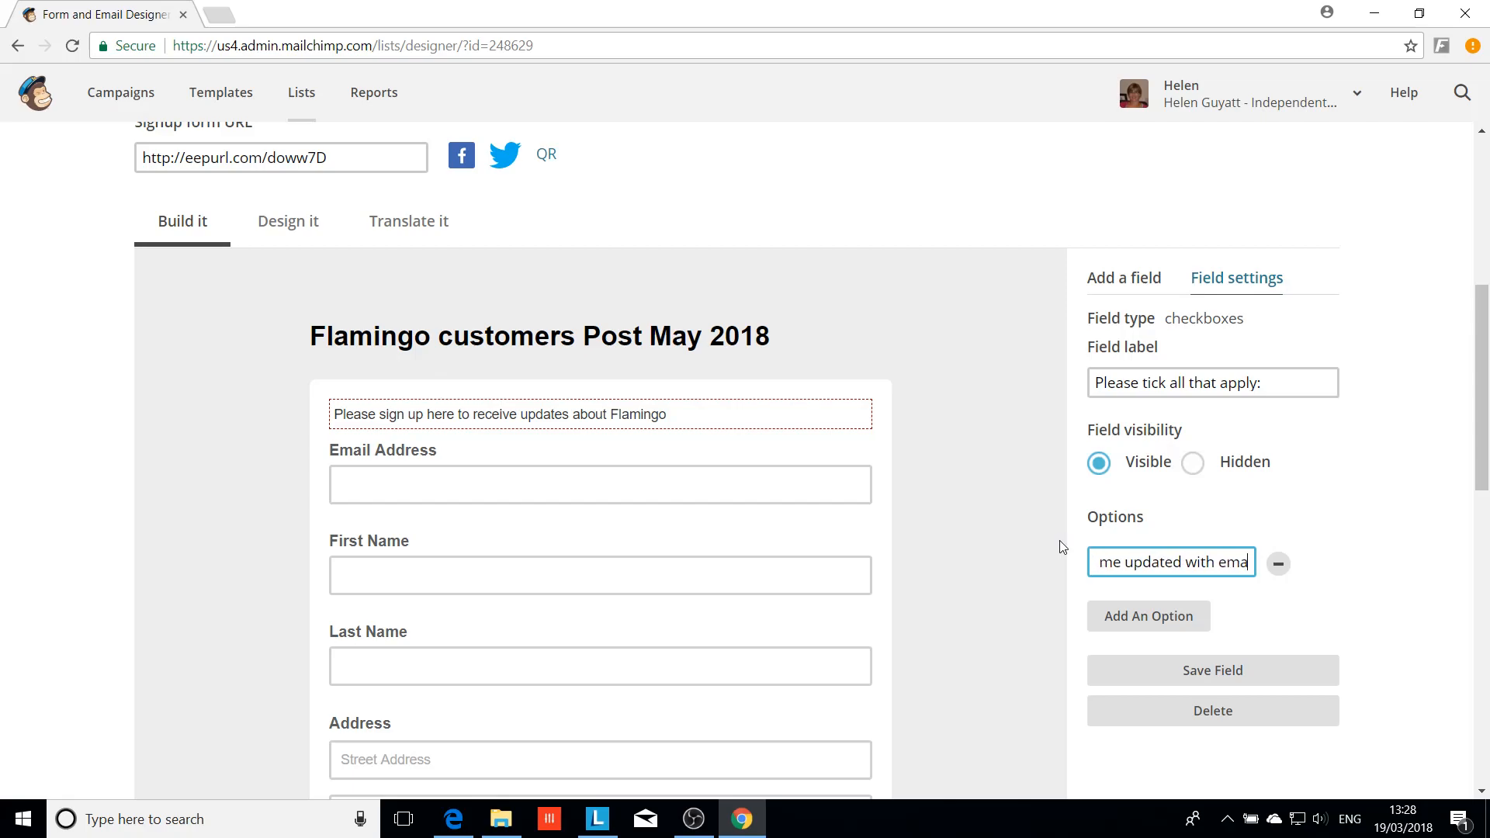
text(ils and pape)
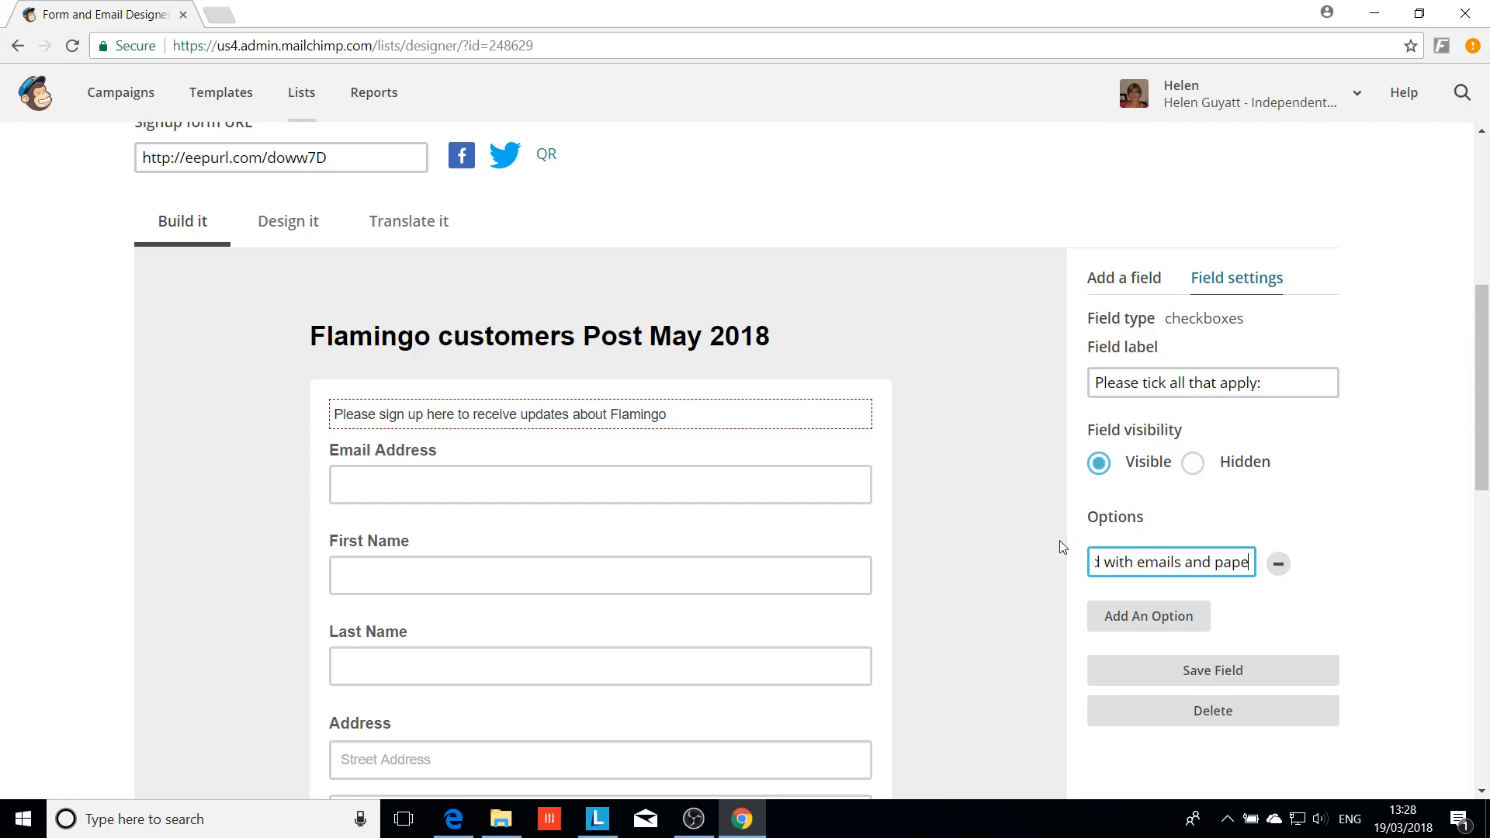
text(r catalogues)
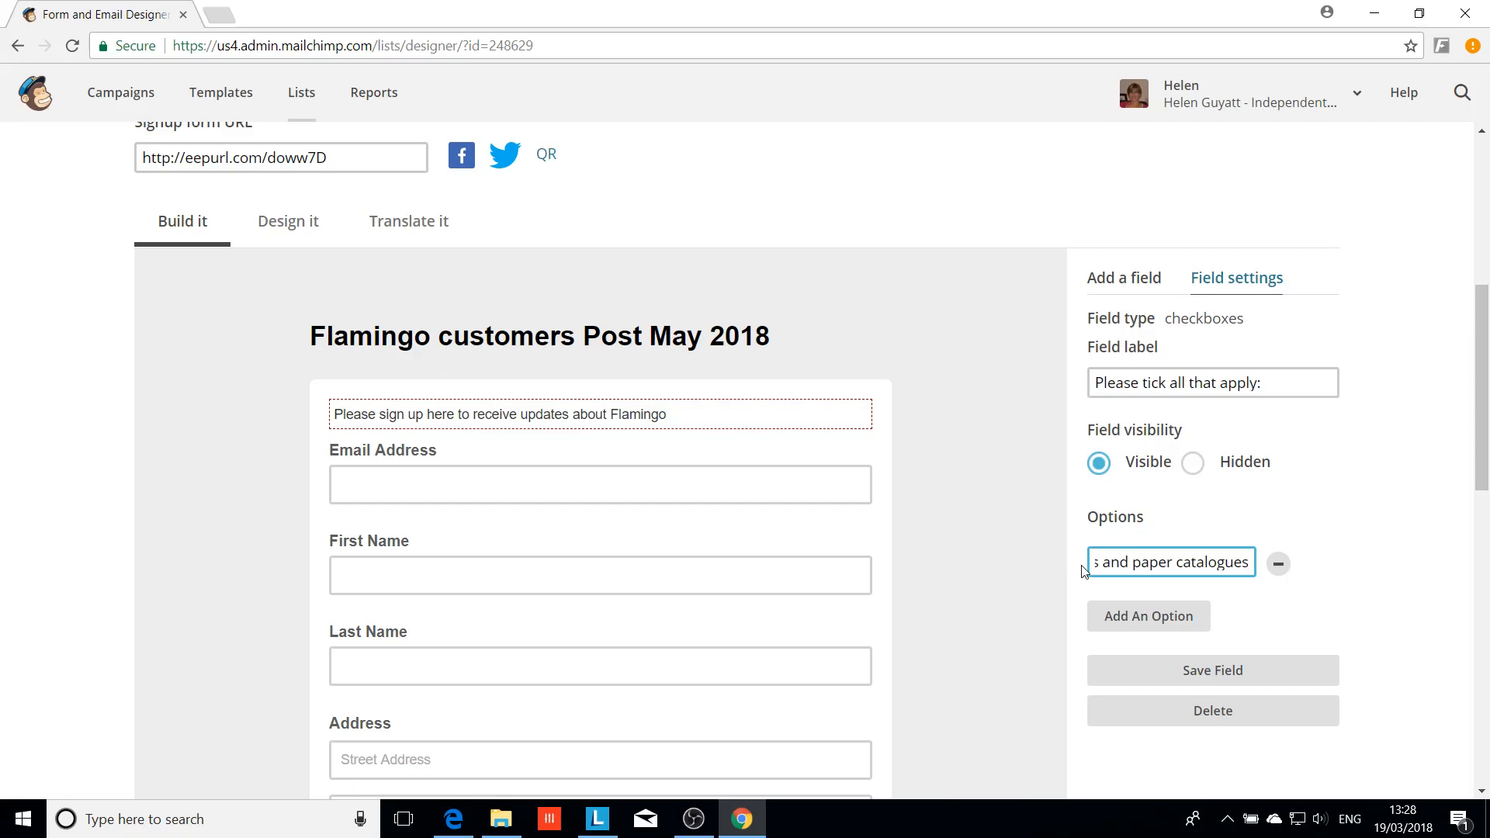
click(1157, 615)
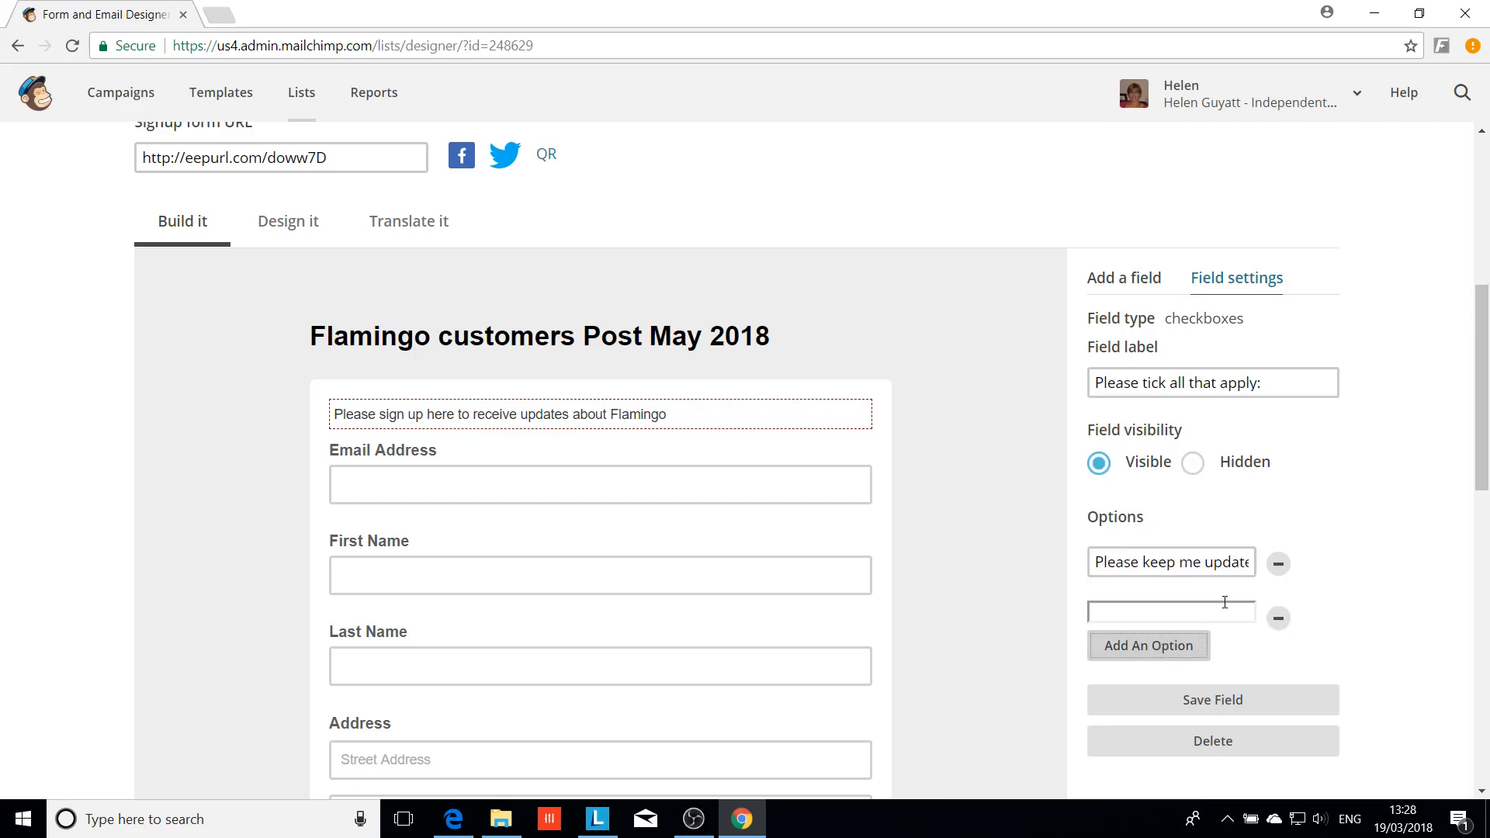
Save the checkboxes field and check the single consent option in the form preview
scroll(1293, 593, down, 1)
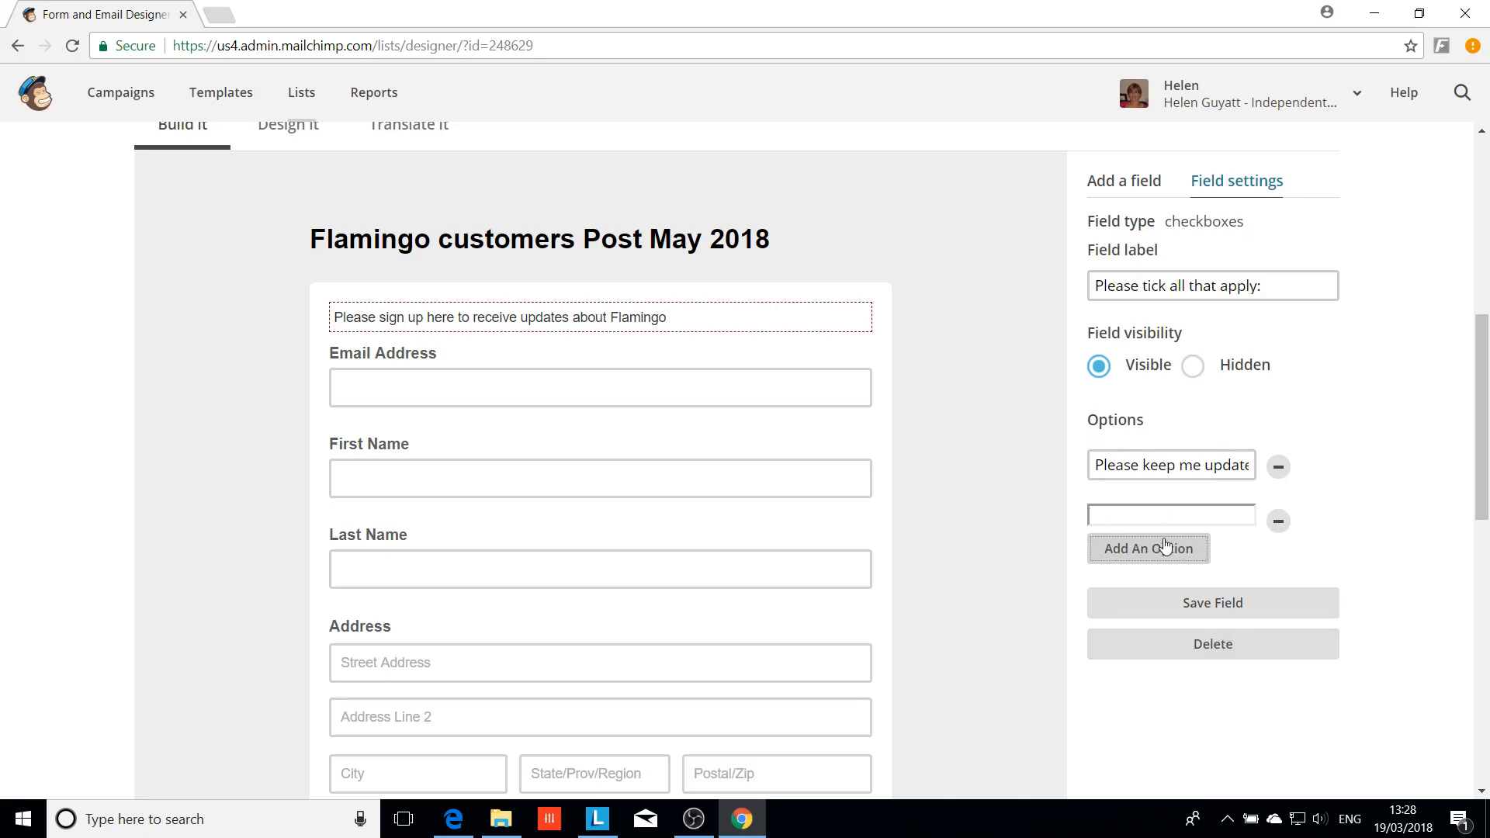
click(1209, 616)
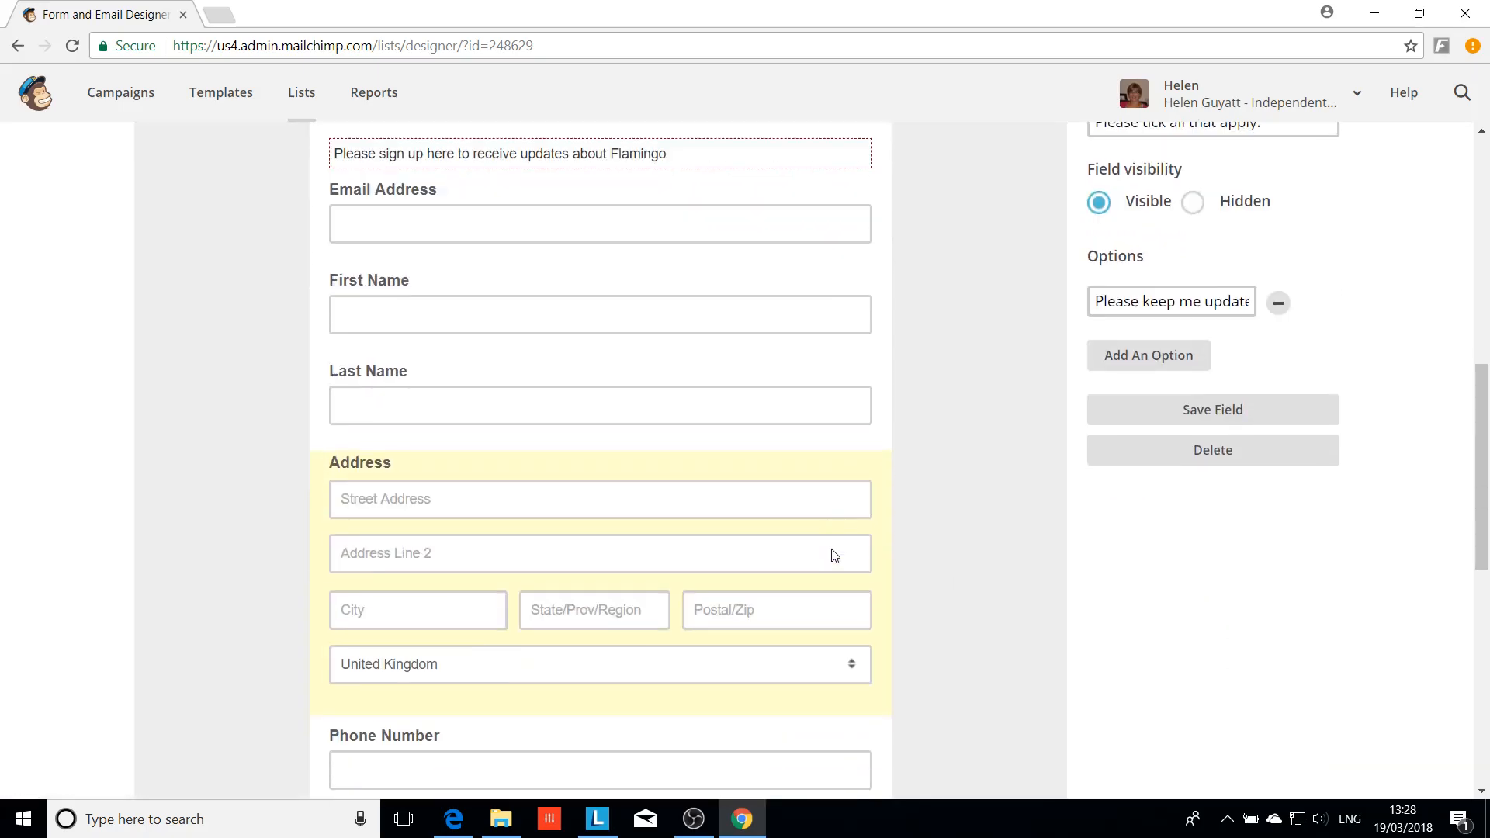
scroll(831, 549, down, 3)
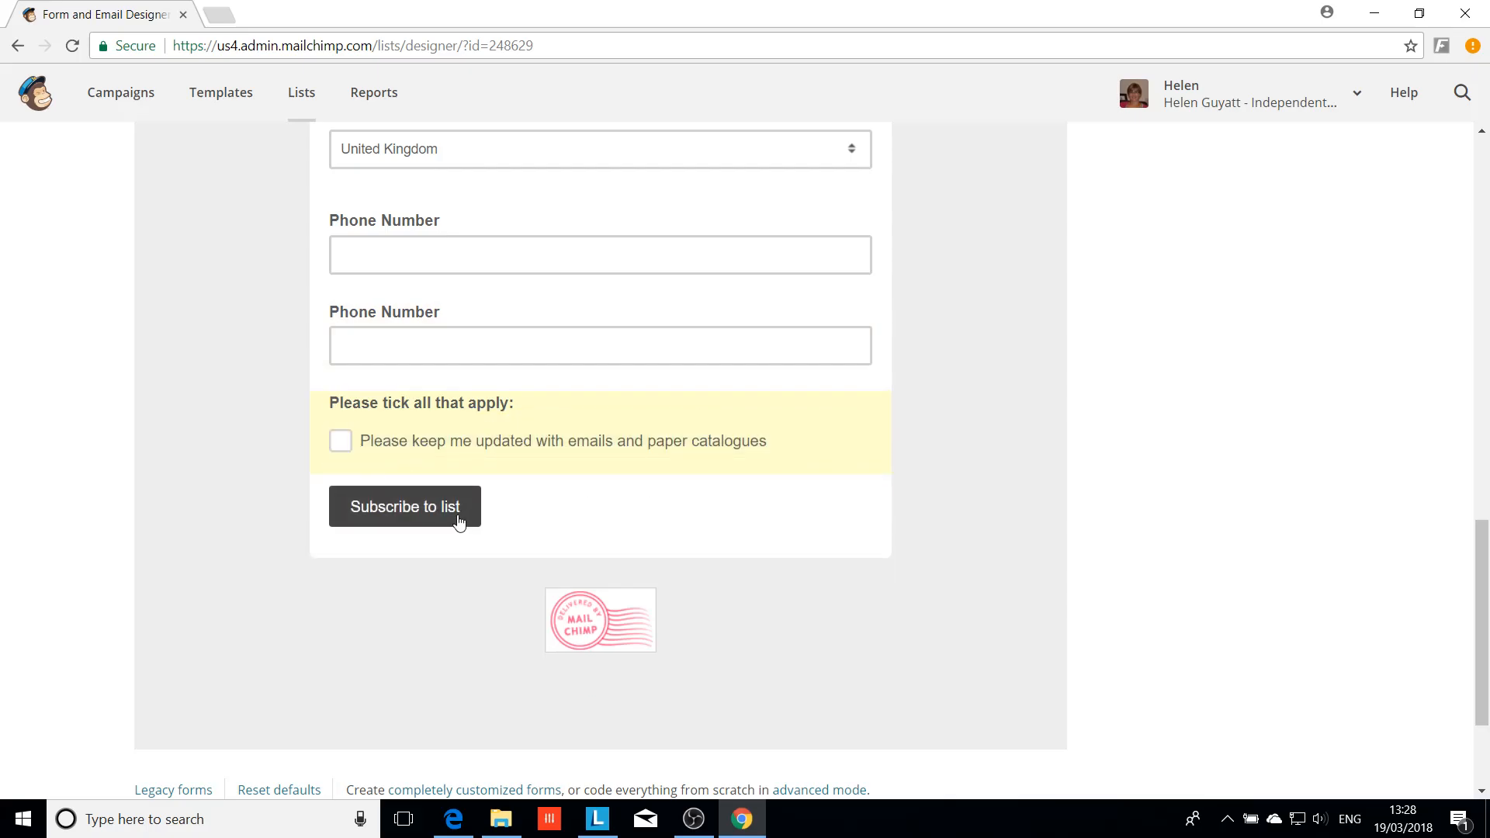
scroll(971, 533, up, 15)
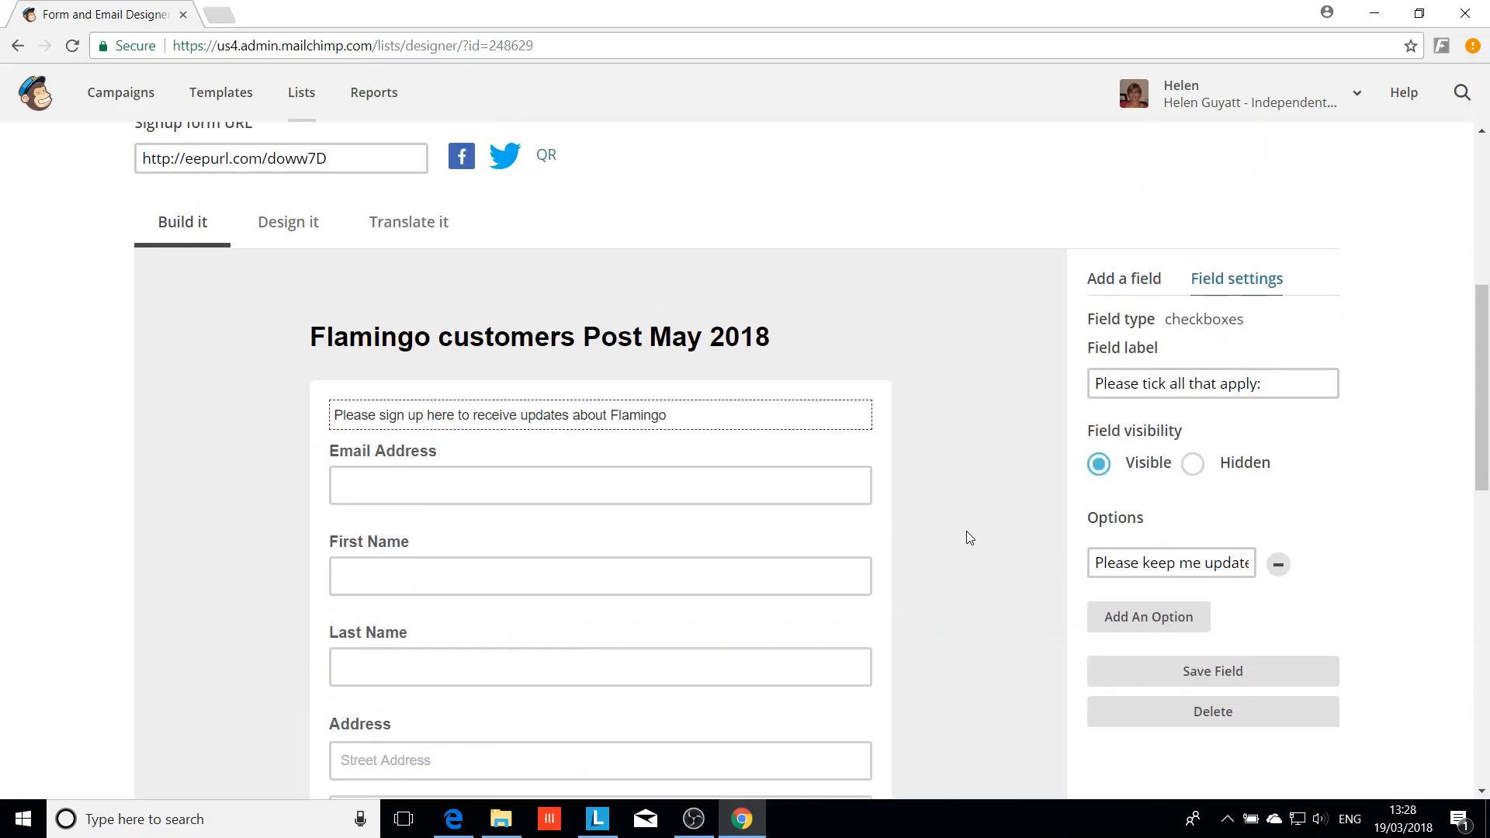
scroll(941, 528, up, 2)
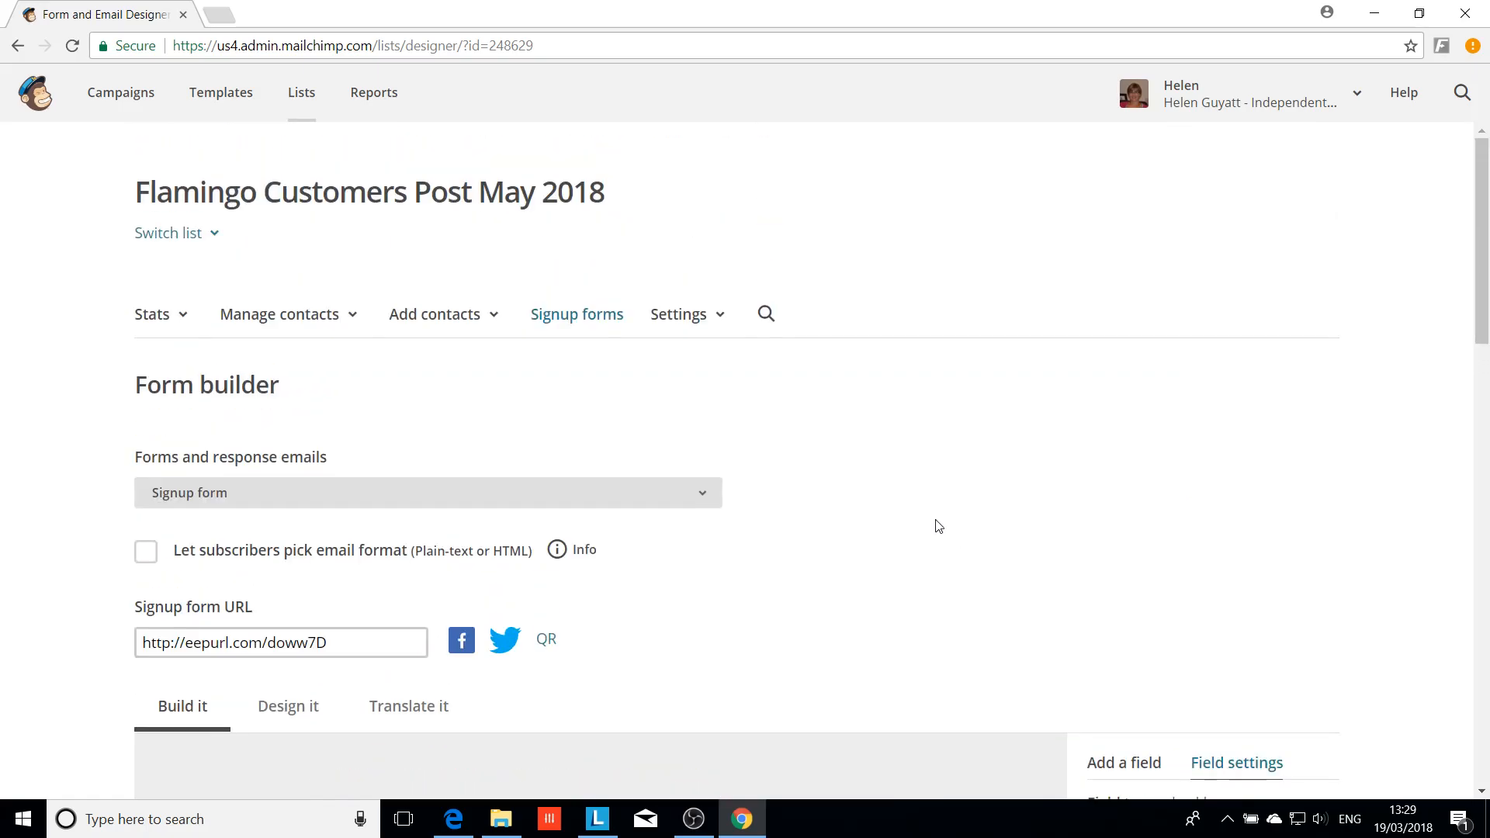
Switch to the NEW Flamingo customers list and go to its Signup forms page
click(194, 234)
click(205, 278)
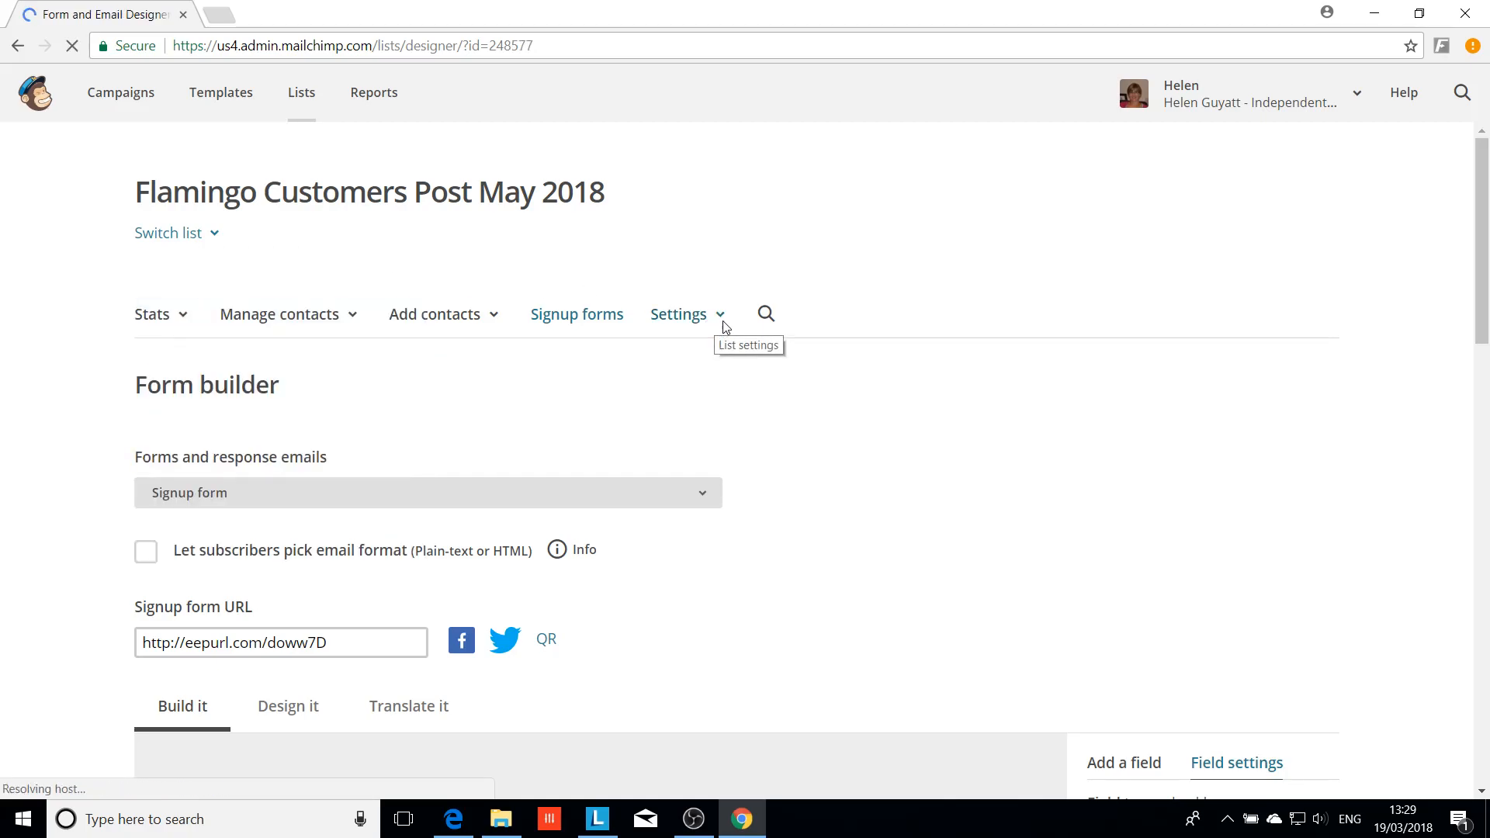
click(601, 317)
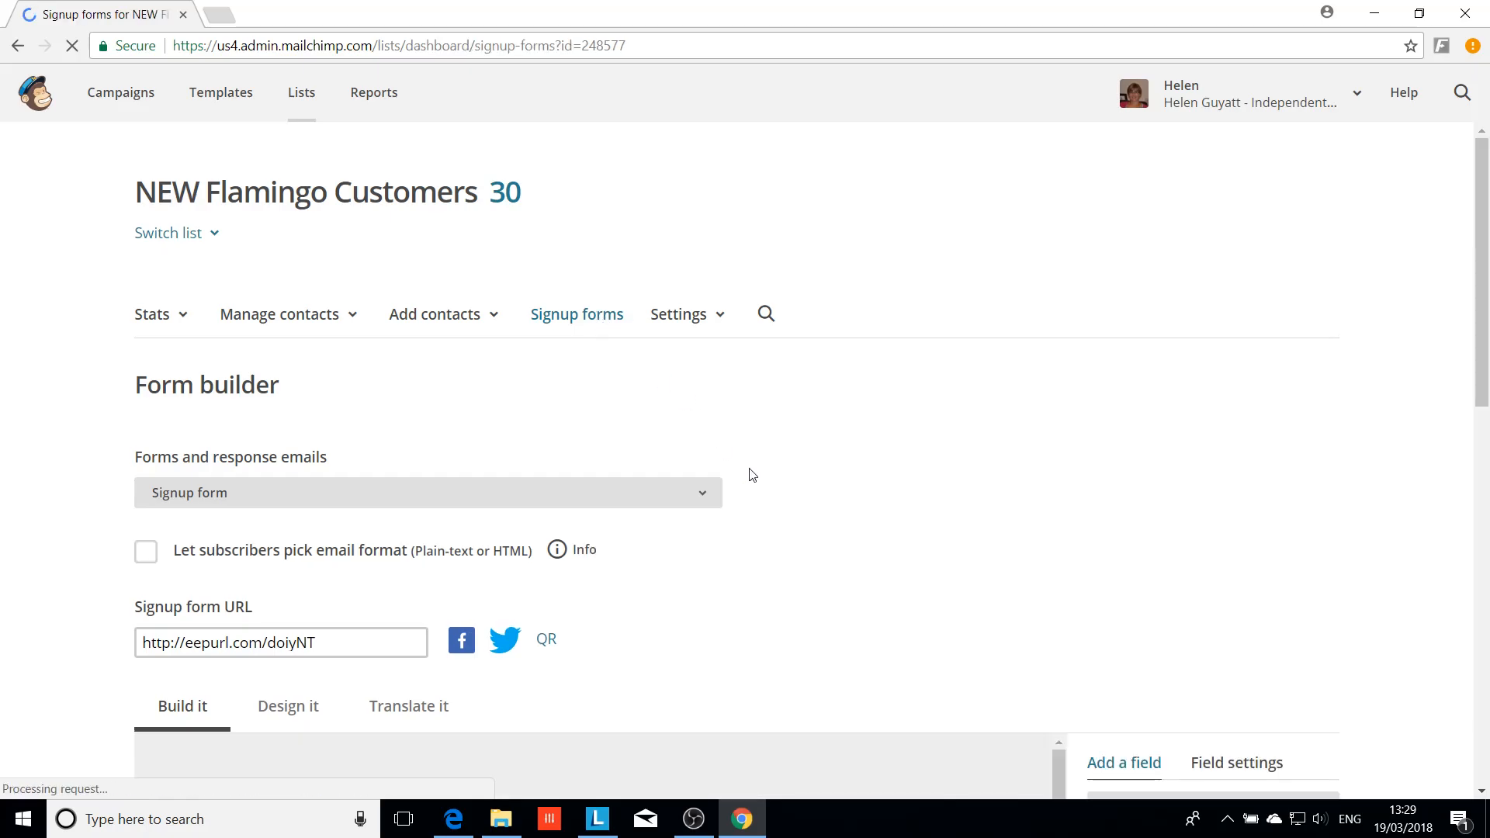
Open the Form builder and review the three-option mailing choice and four interest tick-boxes
scroll(825, 434, down, 2)
scroll(898, 323, up, 2)
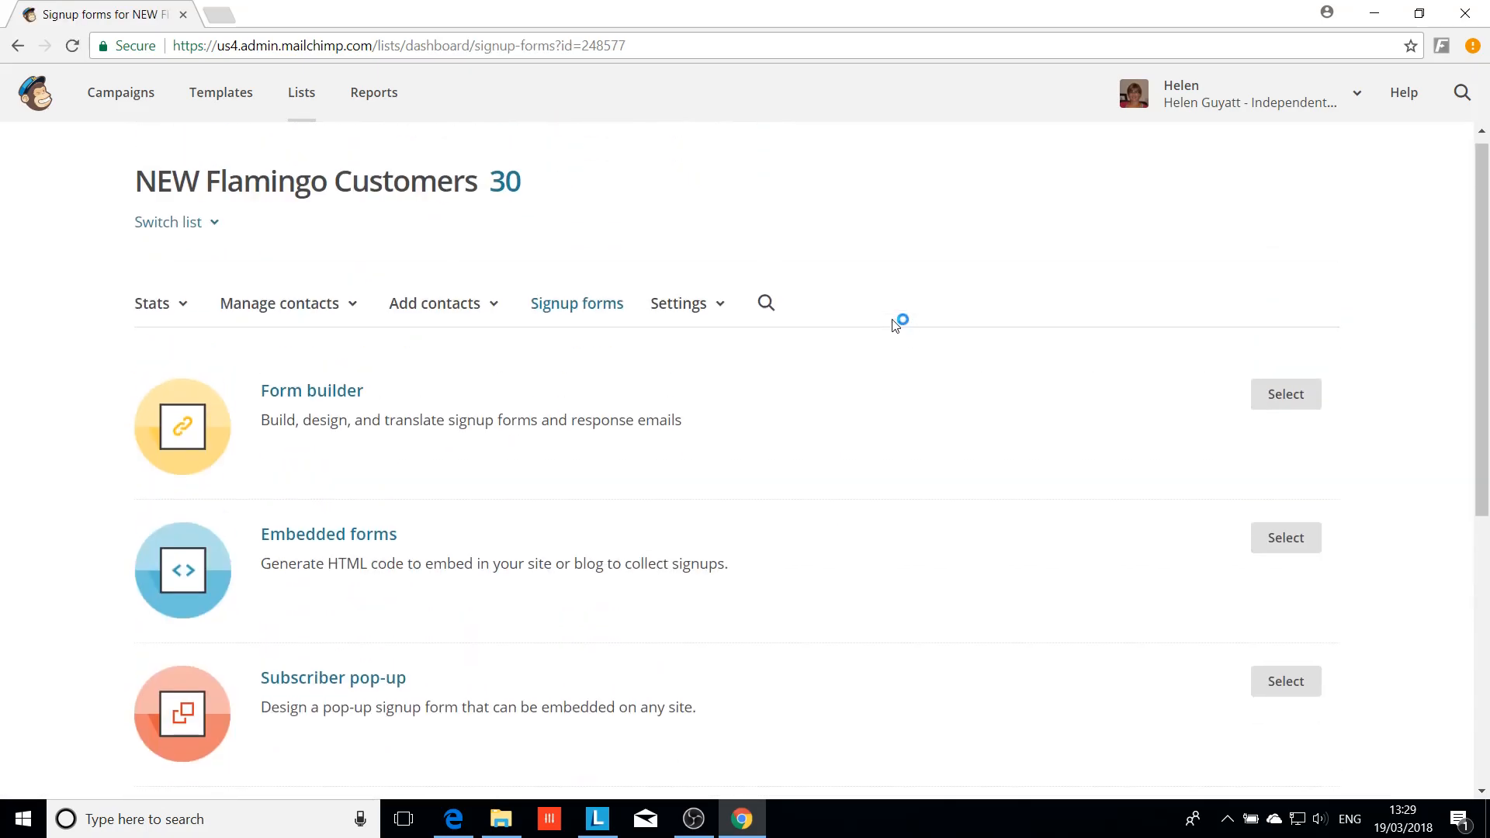
click(1317, 408)
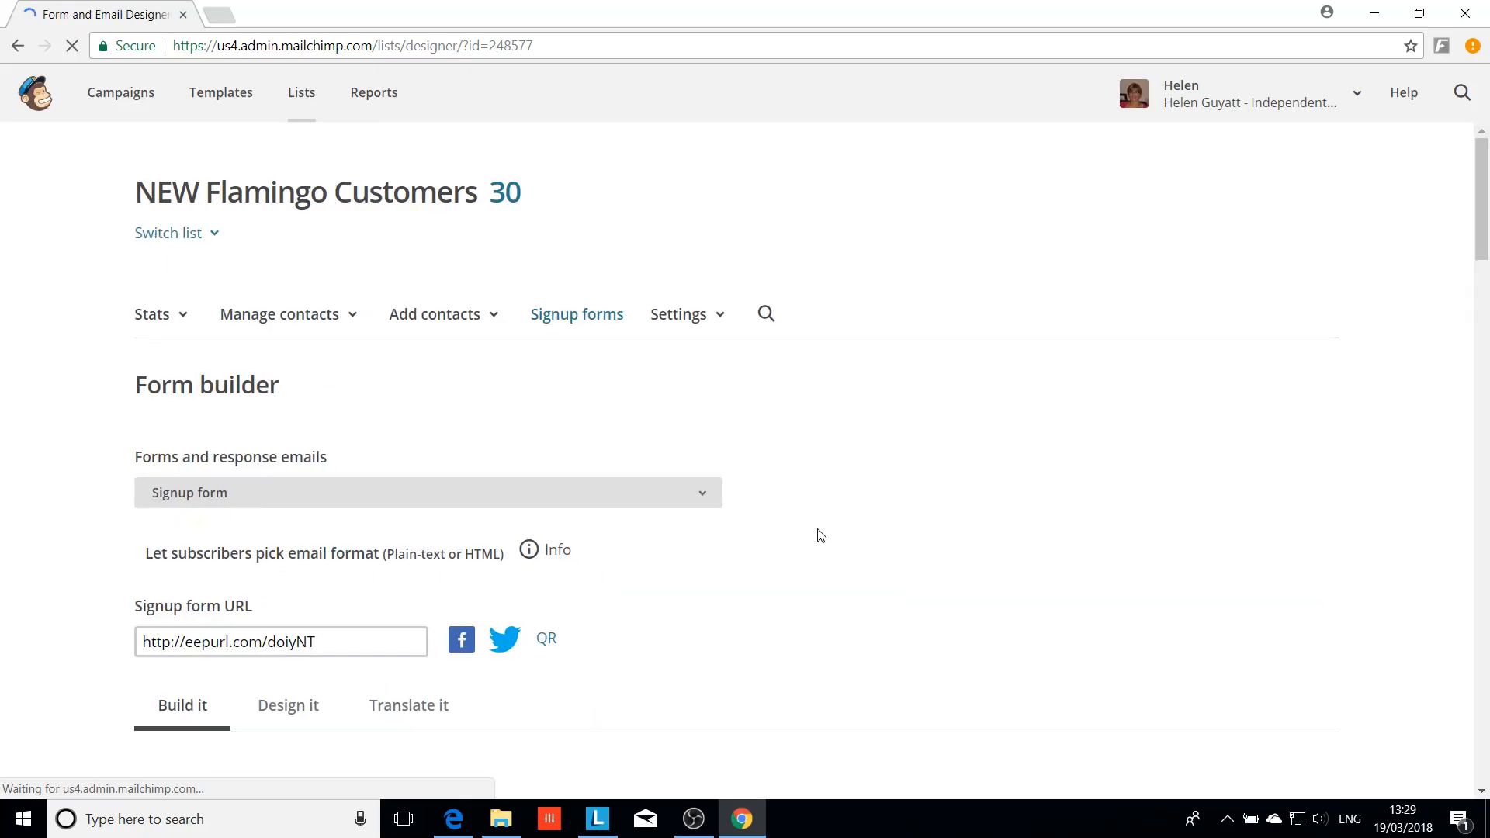
scroll(872, 519, down, 10)
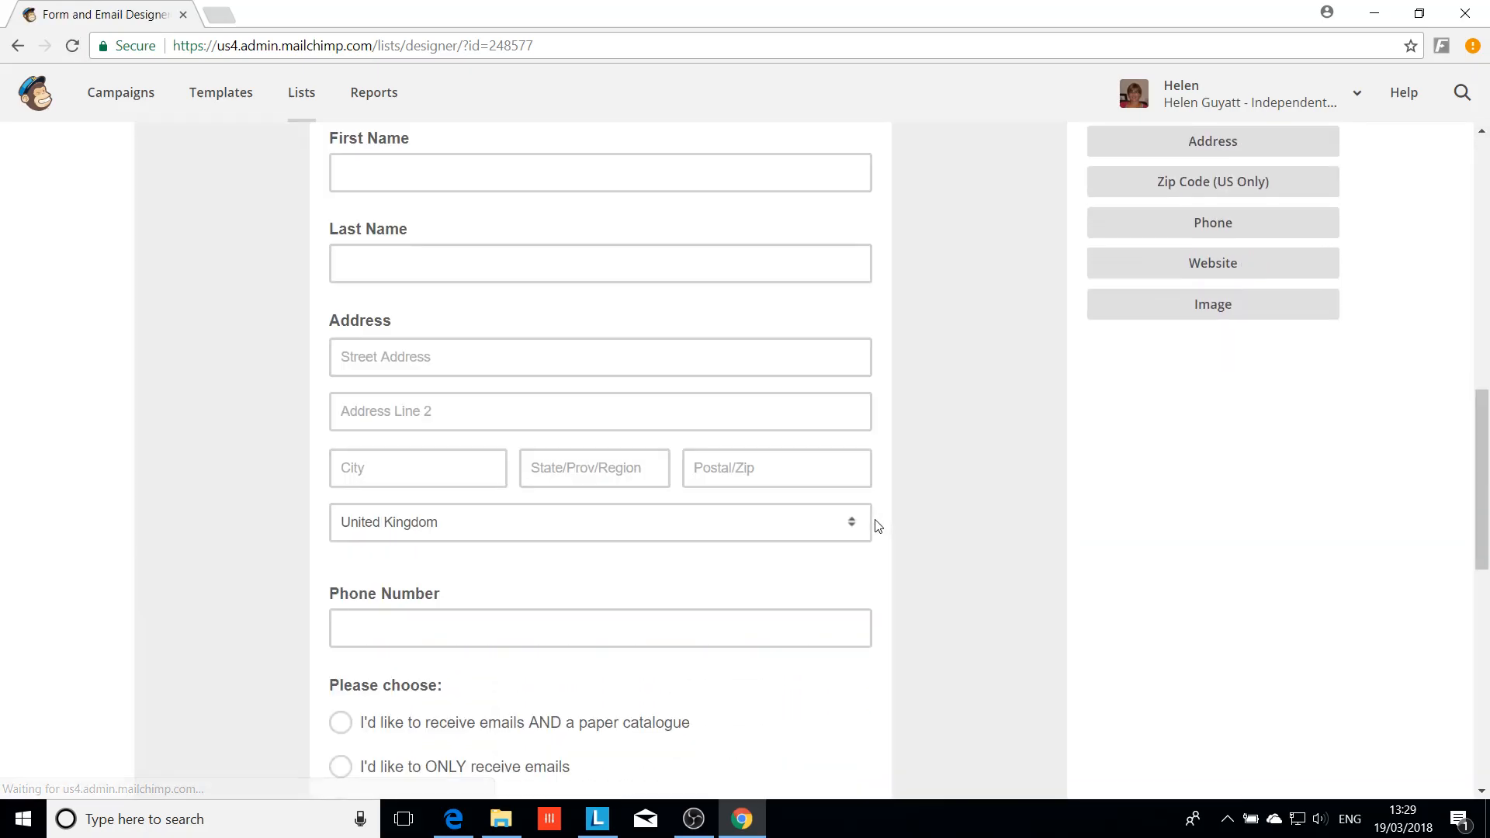
scroll(872, 518, down, 4)
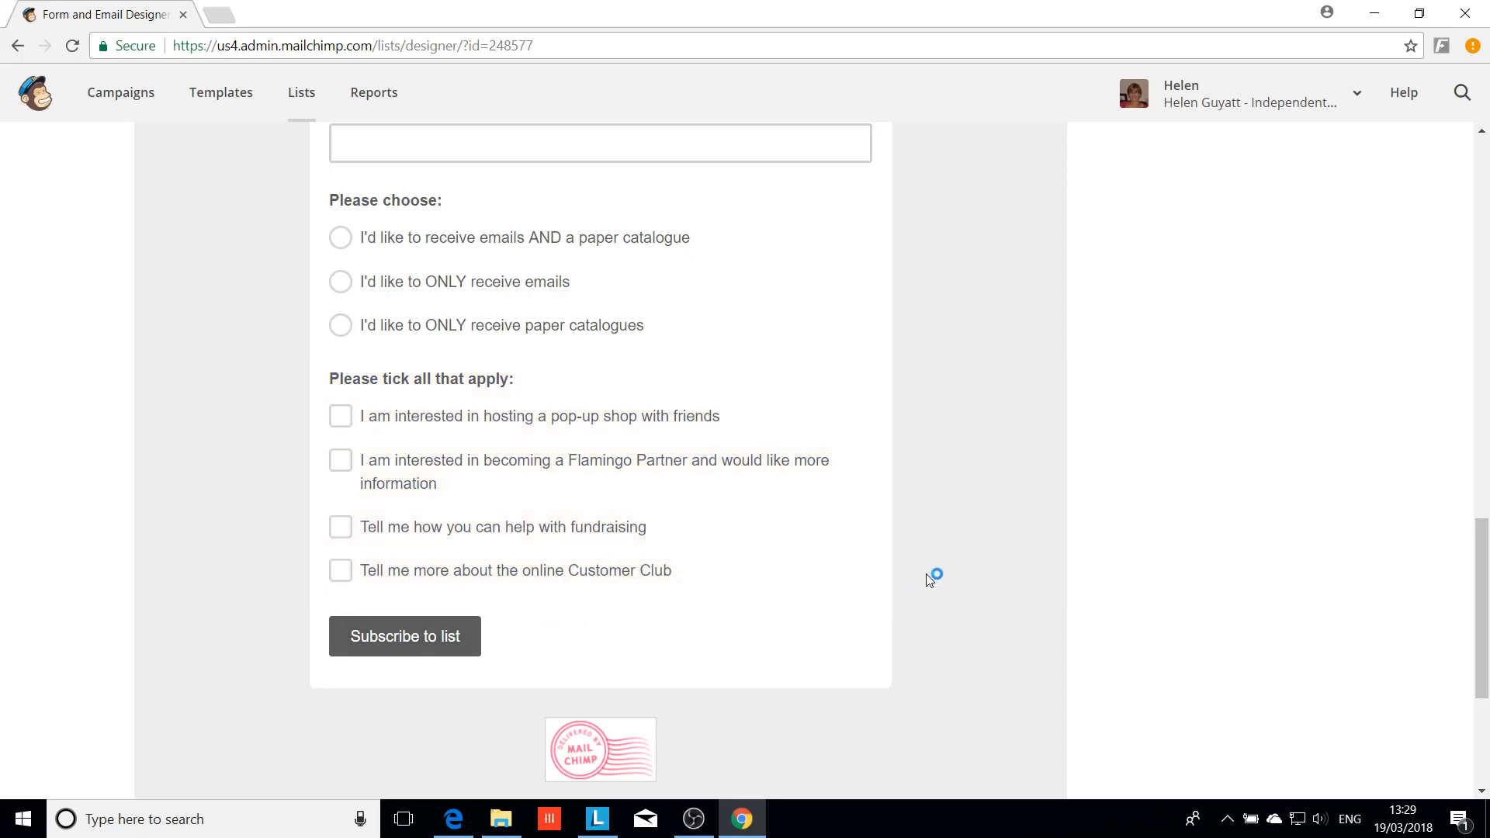
scroll(923, 574, up, 1)
scroll(919, 573, up, 10)
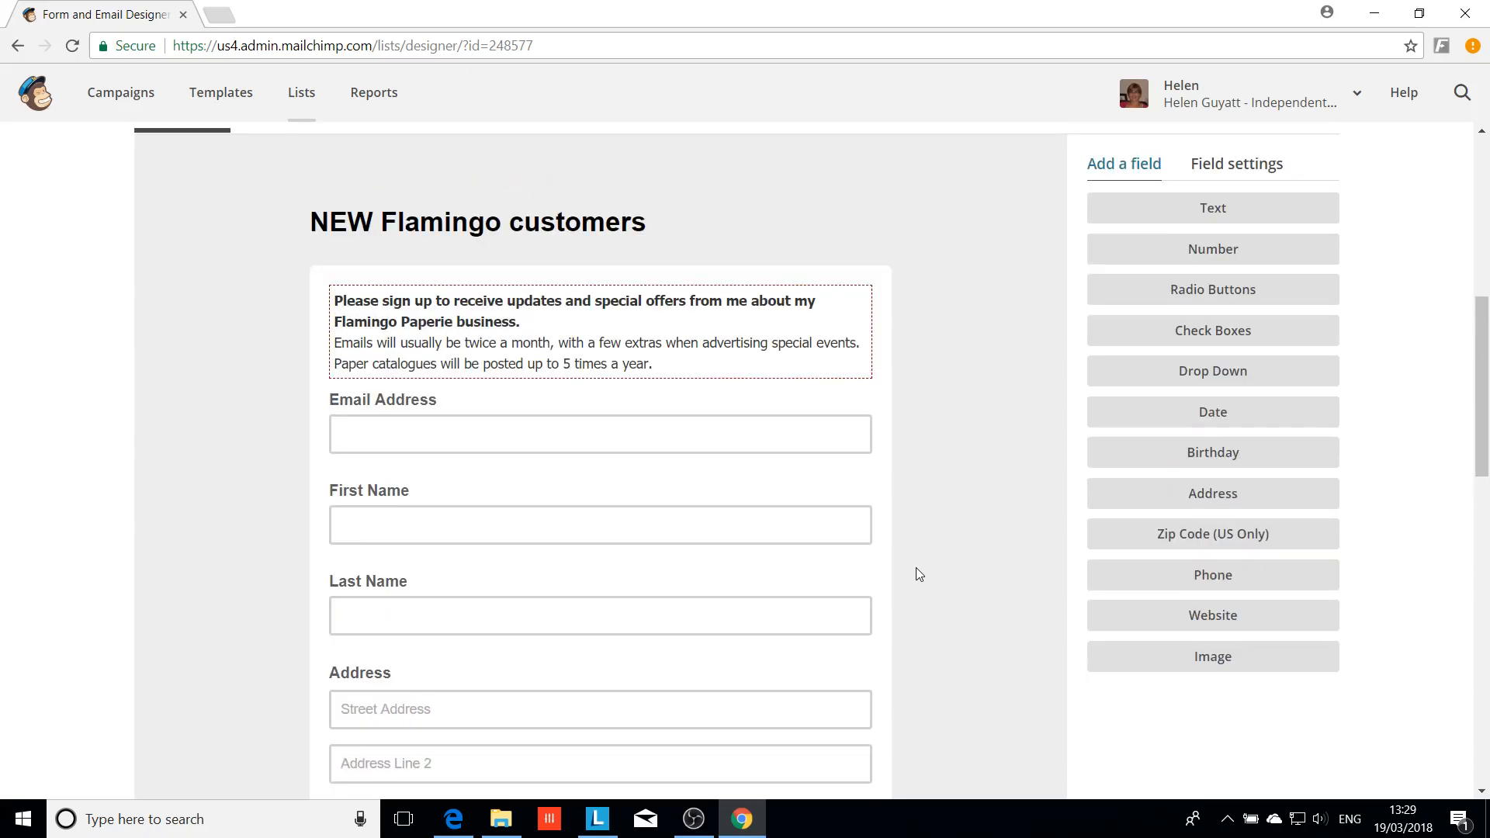
scroll(918, 575, up, 3)
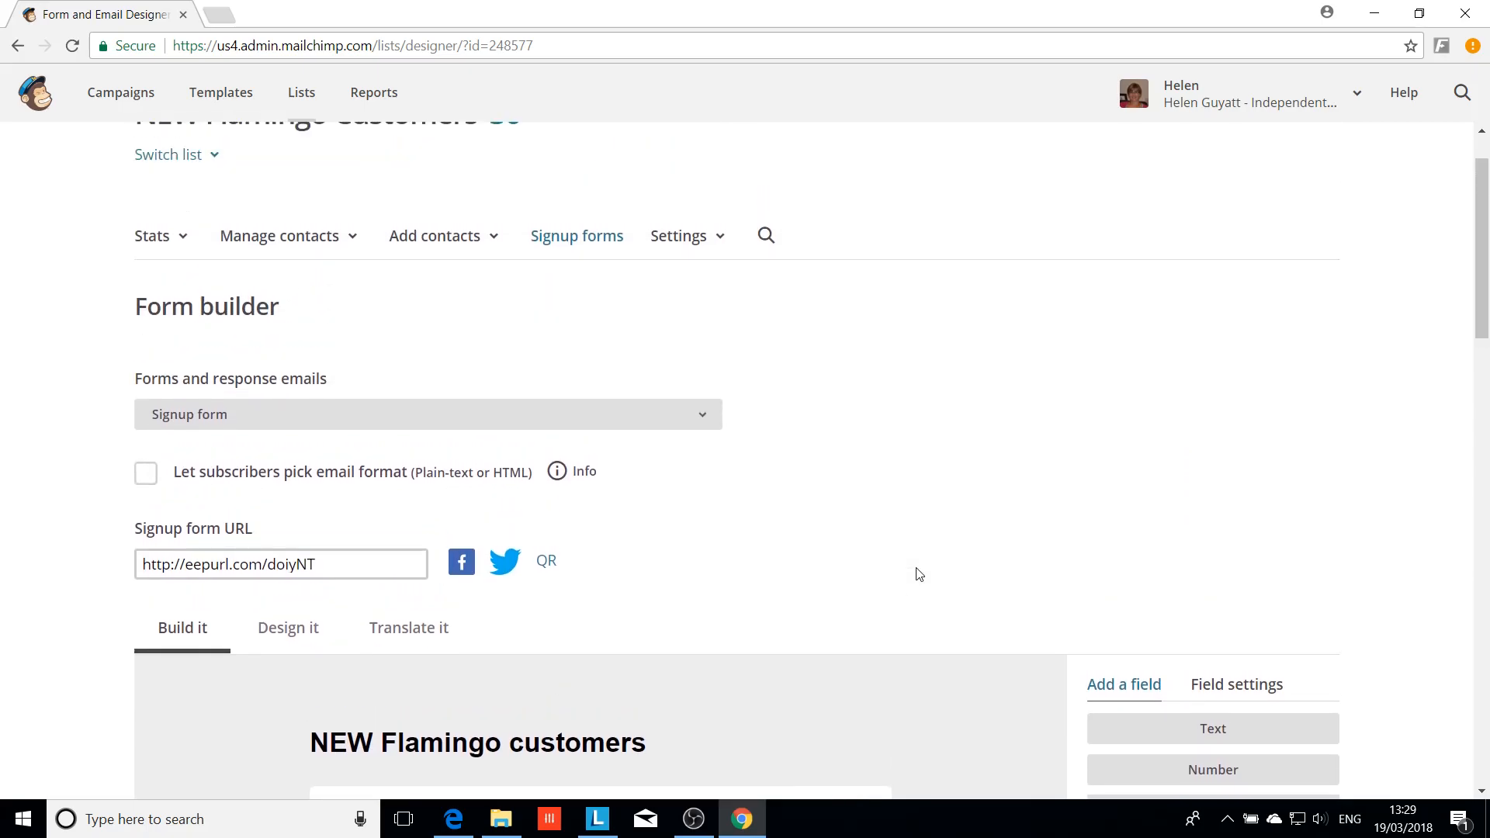
scroll(918, 575, down, 2)
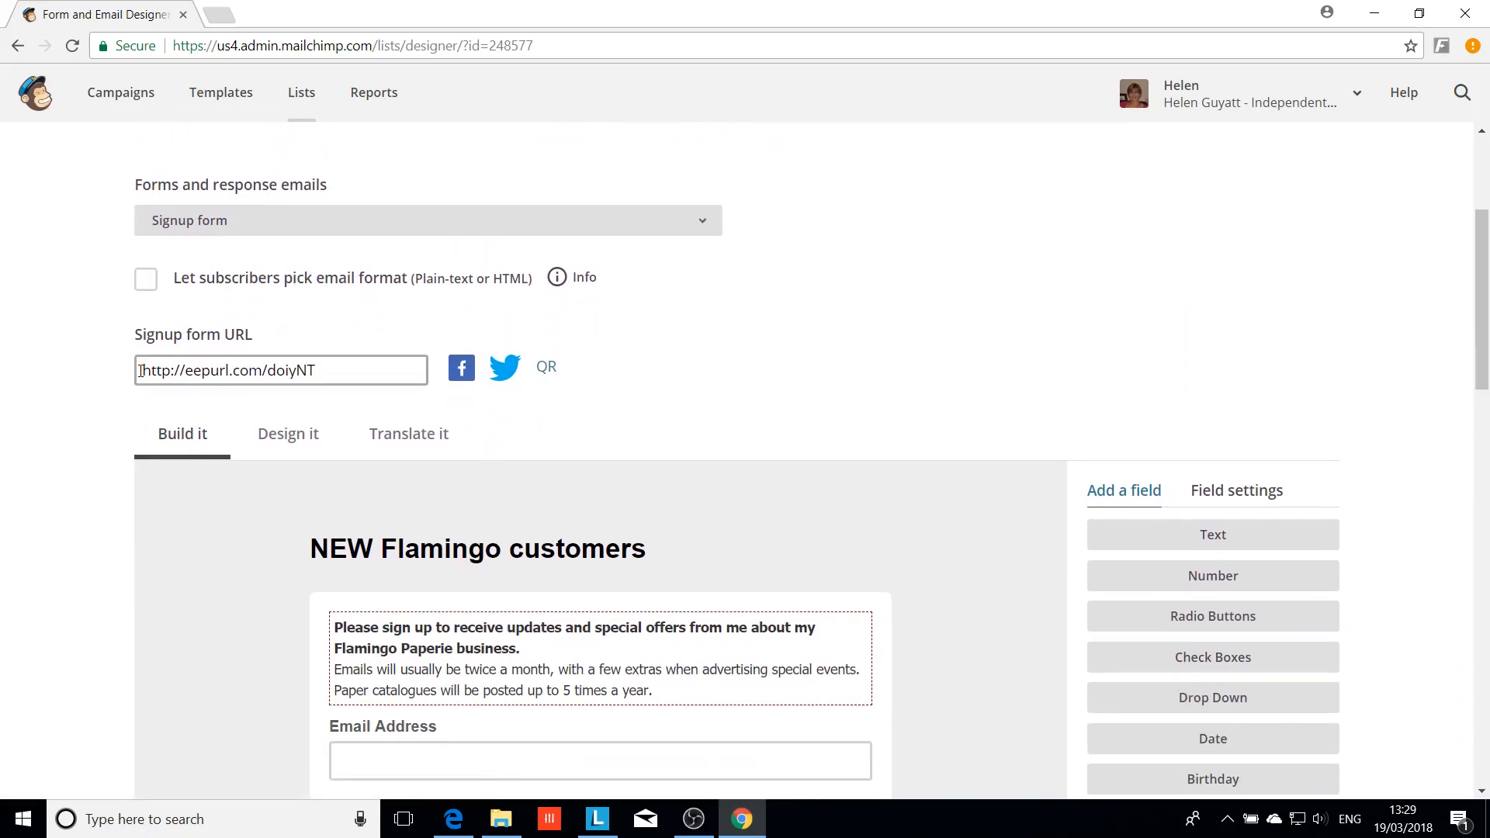
drag(141, 370, 330, 367)
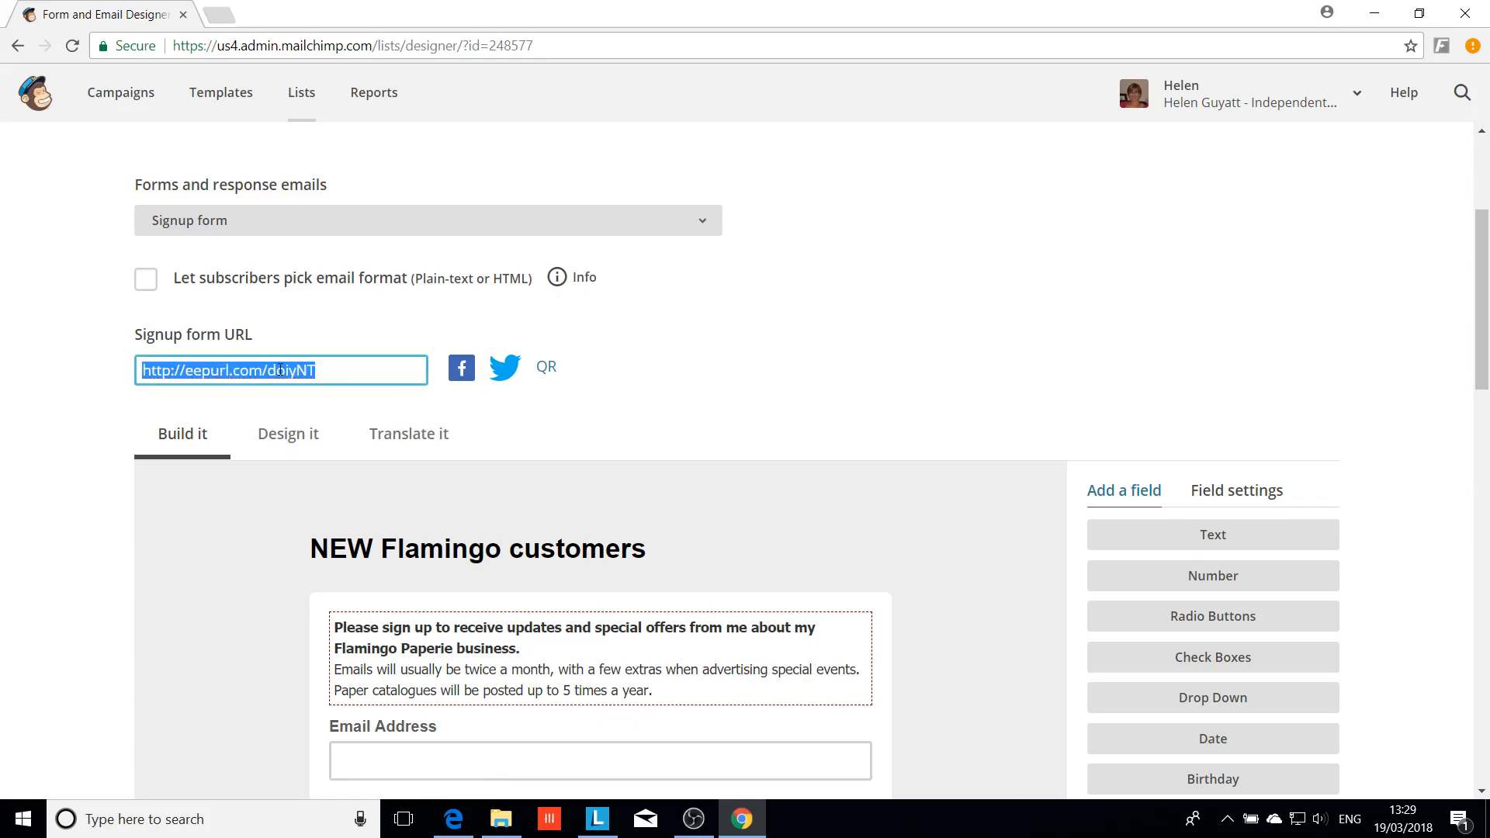
right_click(280, 370)
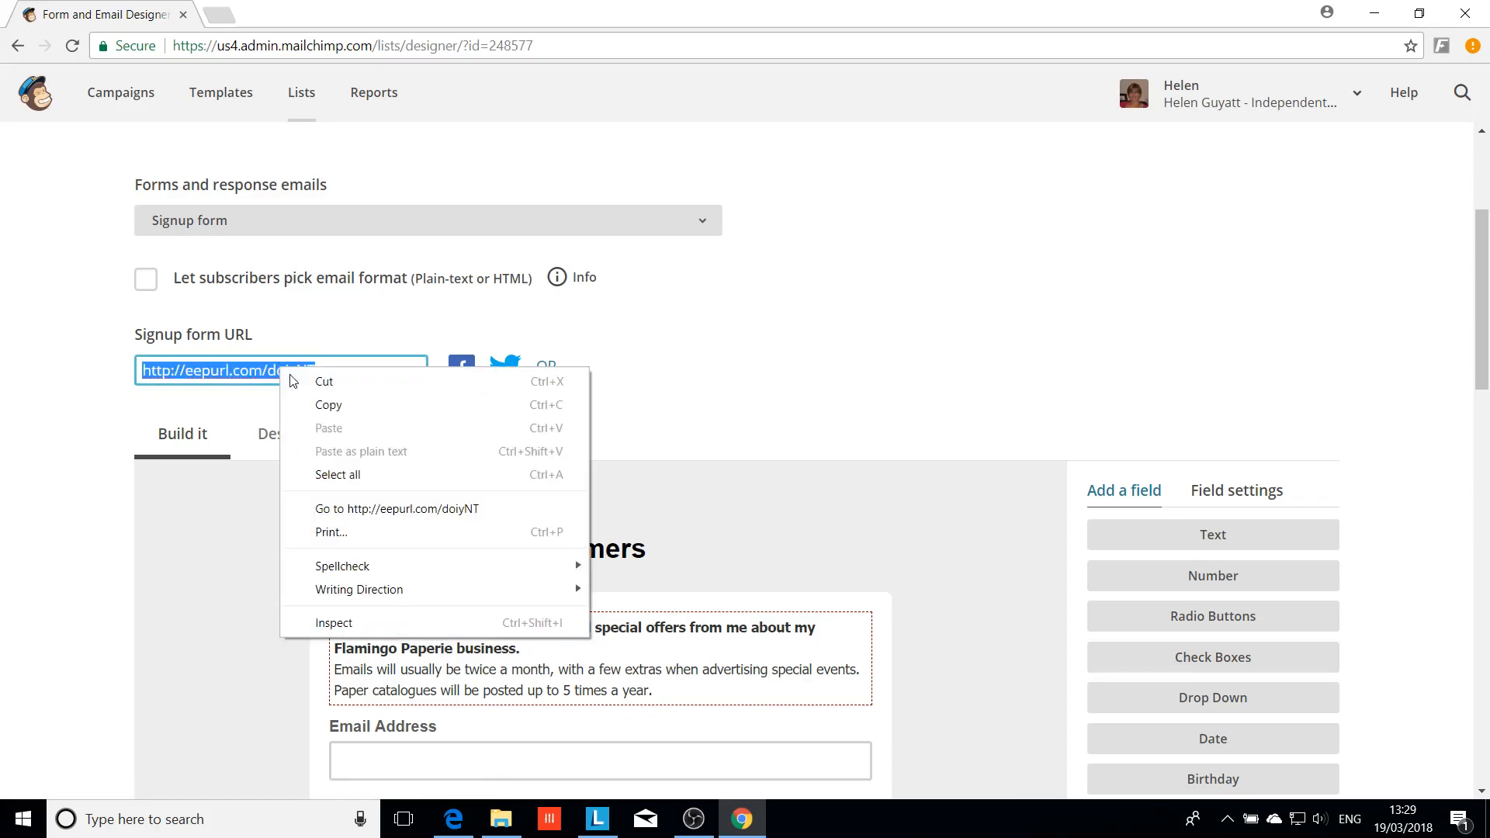
click(319, 407)
Scroll through the form to review the Flamingo Paperie message and Email, First Name, Last Name, Address fields
scroll(776, 442, up, 4)
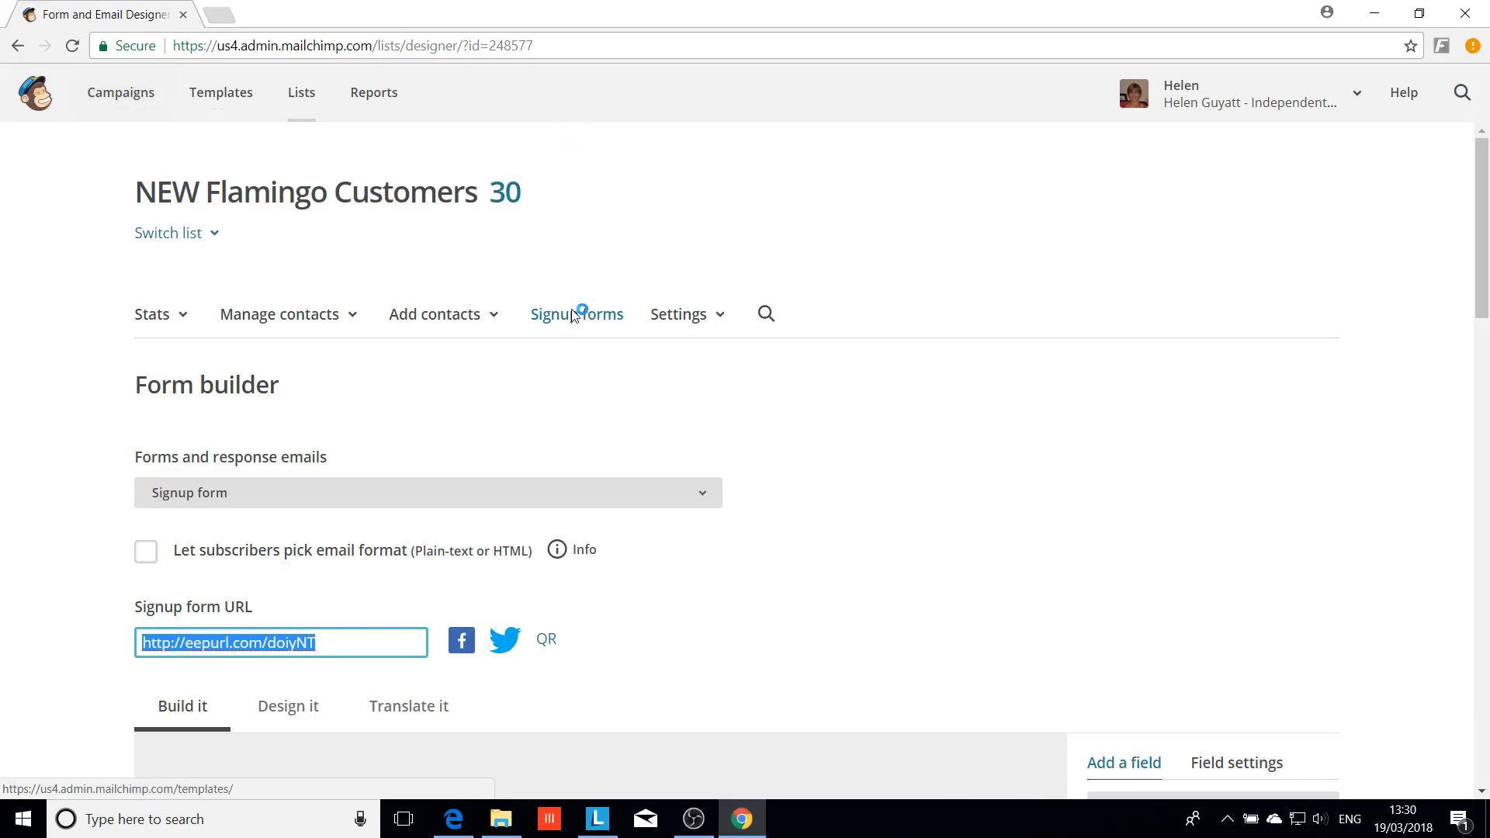
scroll(846, 605, down, 6)
scroll(833, 541, down, 3)
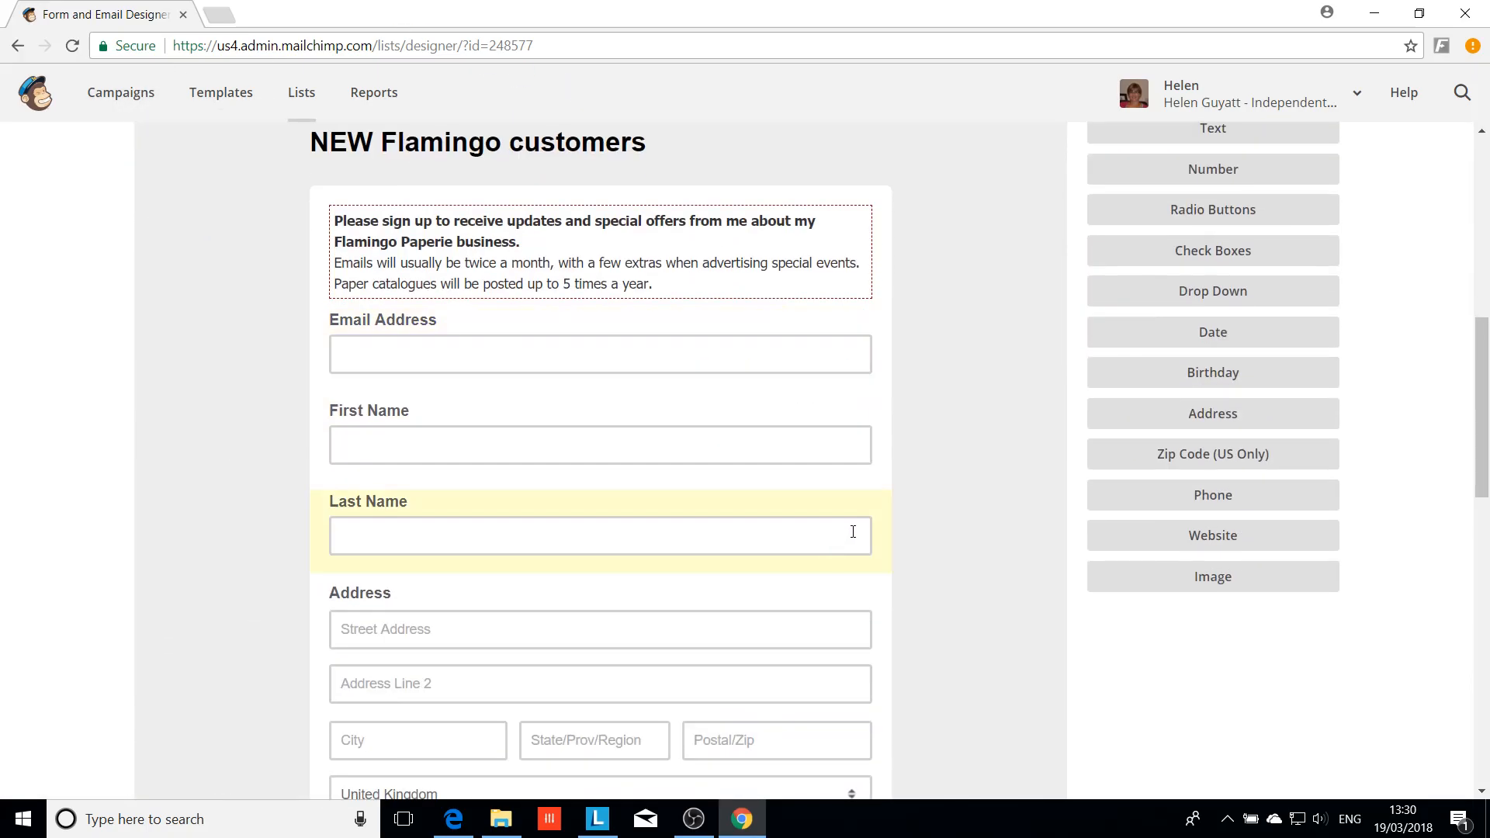
scroll(762, 497, down, 1)
scroll(760, 496, up, 1)
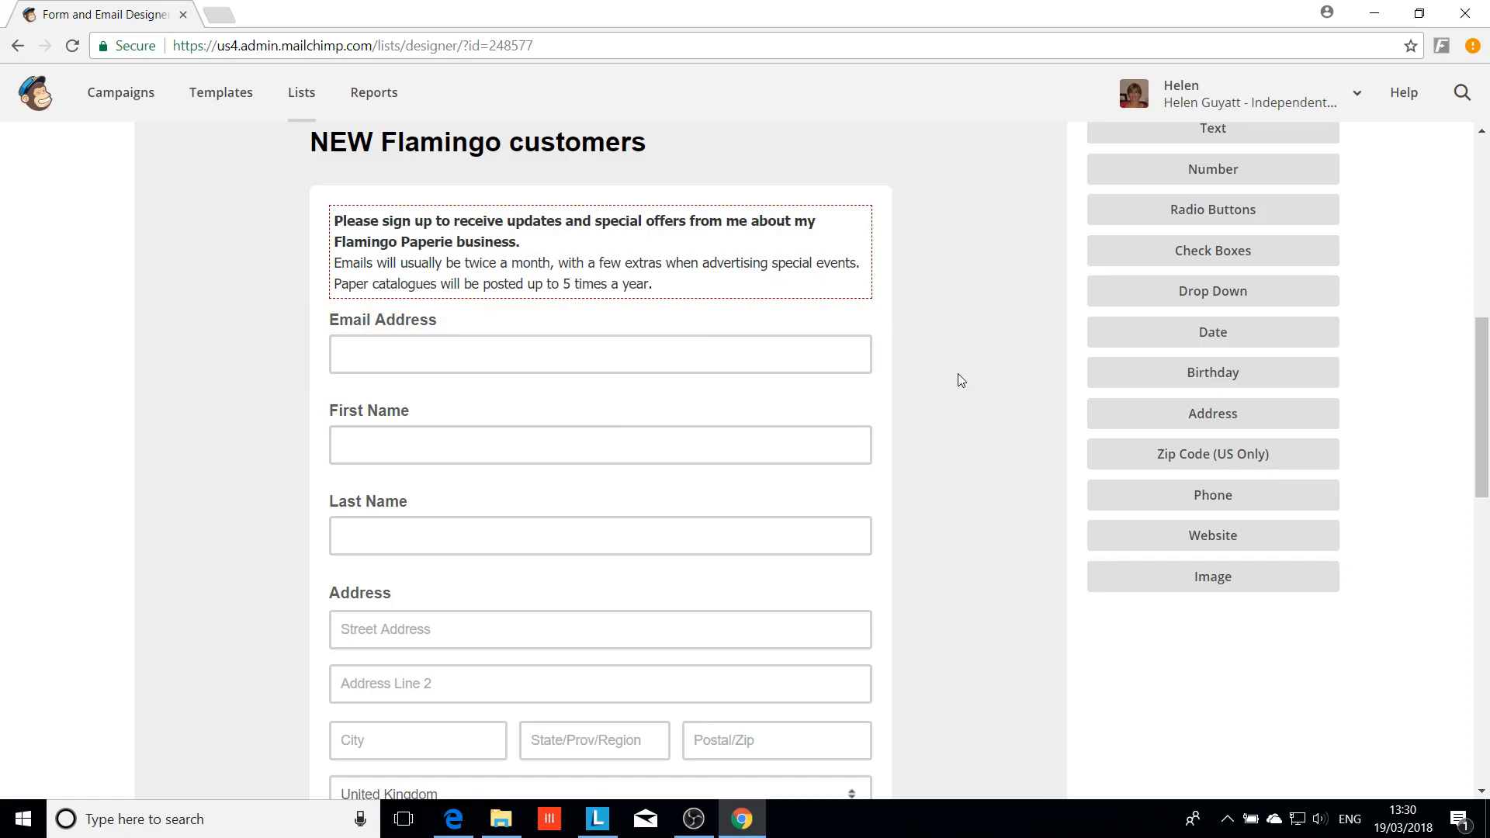
scroll(953, 384, up, 4)
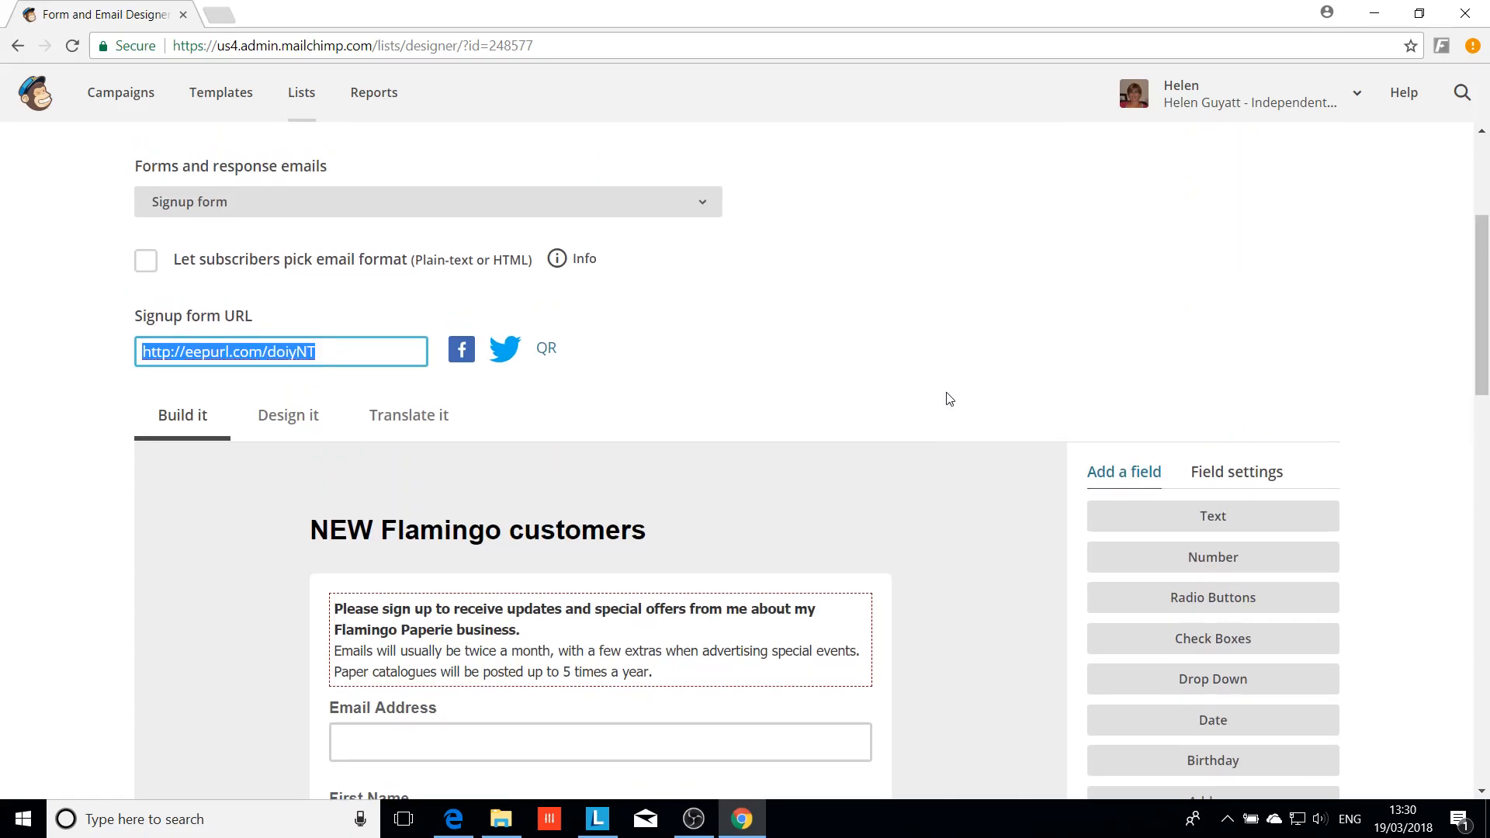
scroll(945, 399, up, 2)
scroll(333, 233, up, 1)
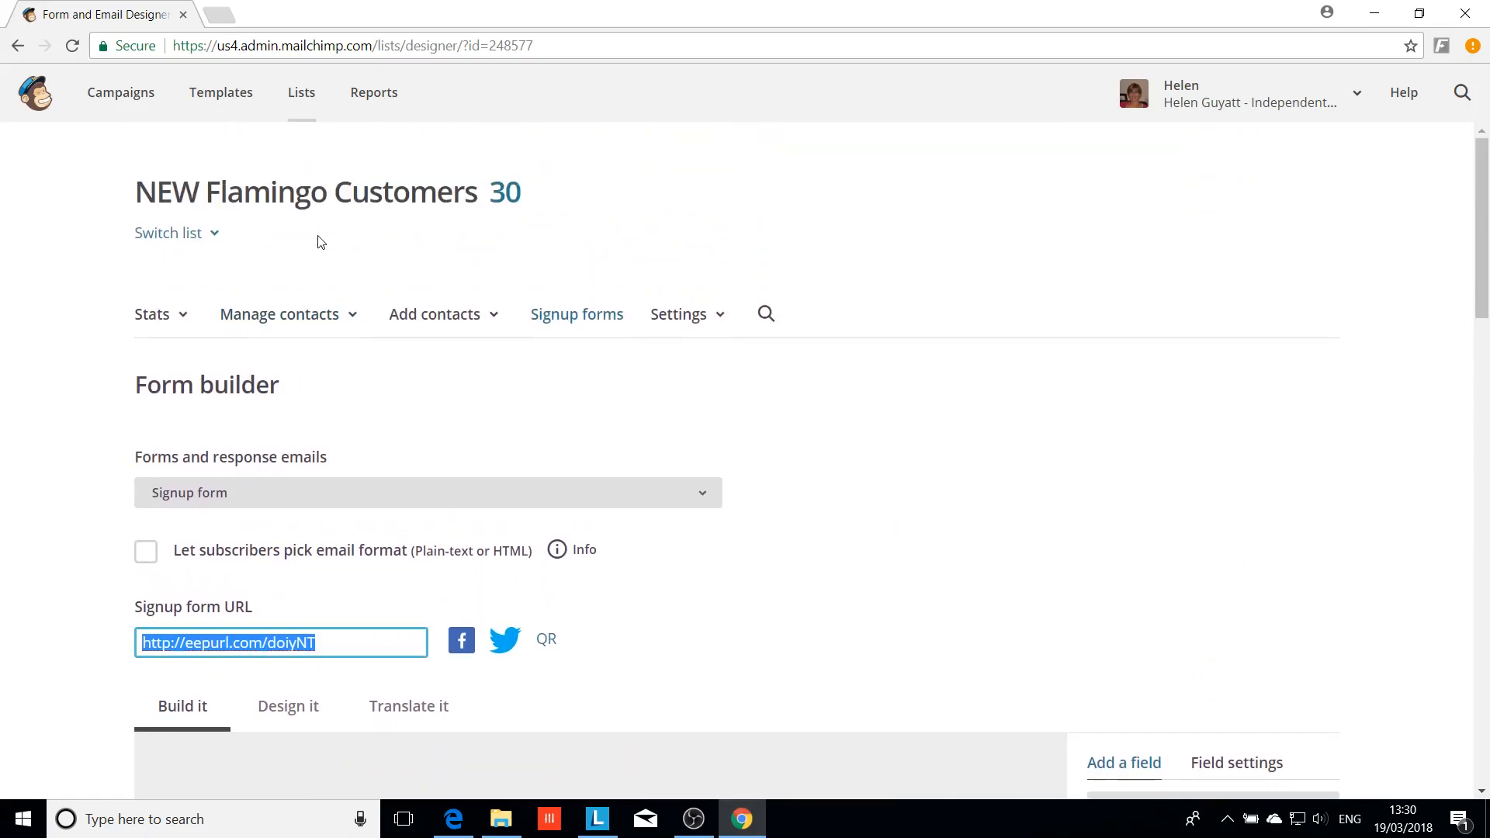
Go back to the Lists overview from the top navigation bar
click(302, 94)
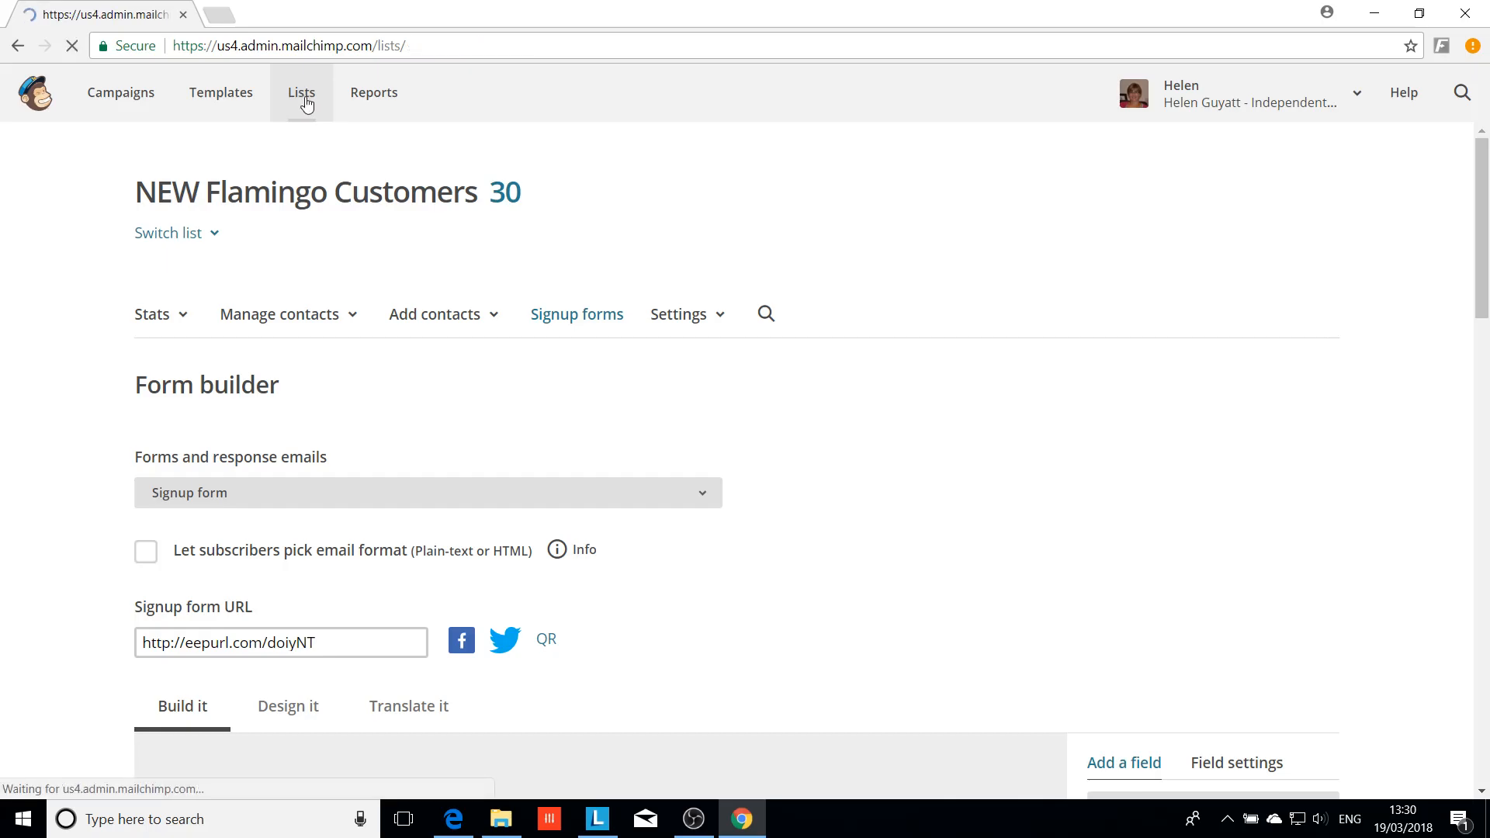